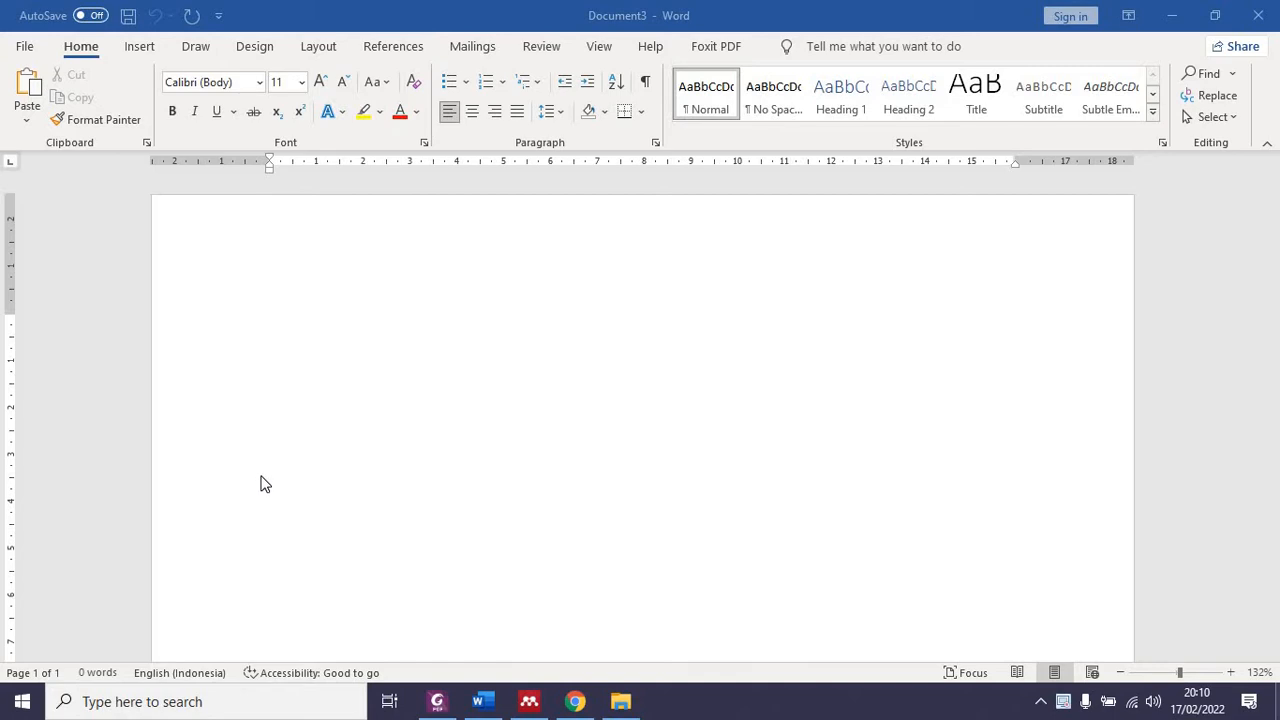
- Switch to Foxit PhantomPDF and look over the Jurnal Jutif article and the opening pages of Millar.pdf
left_click(337, 360)
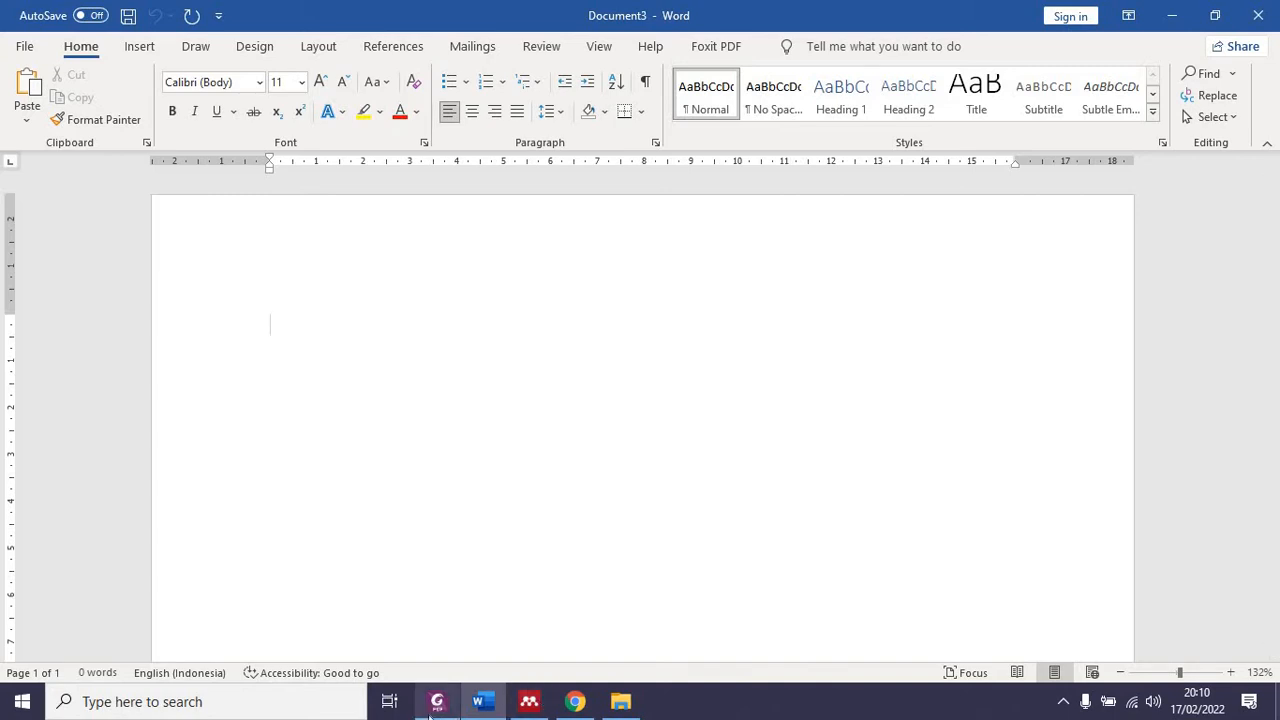
mouse_move(443, 707)
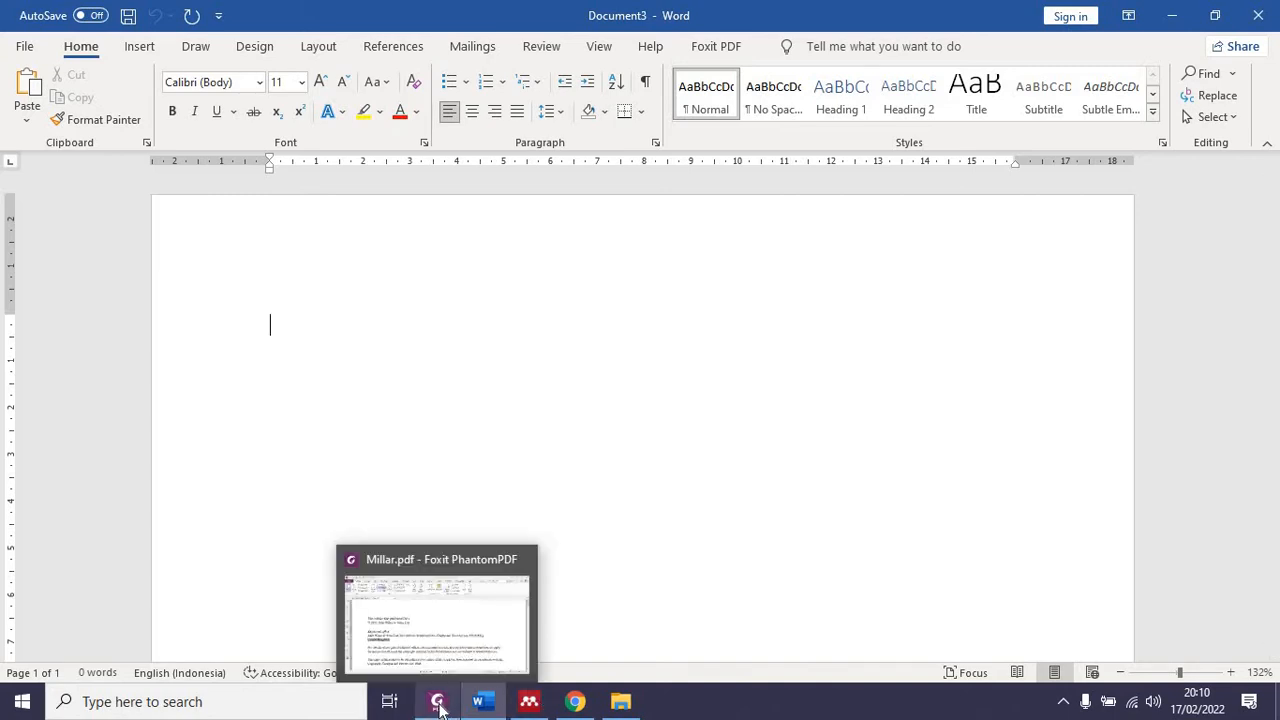
left_click(440, 705)
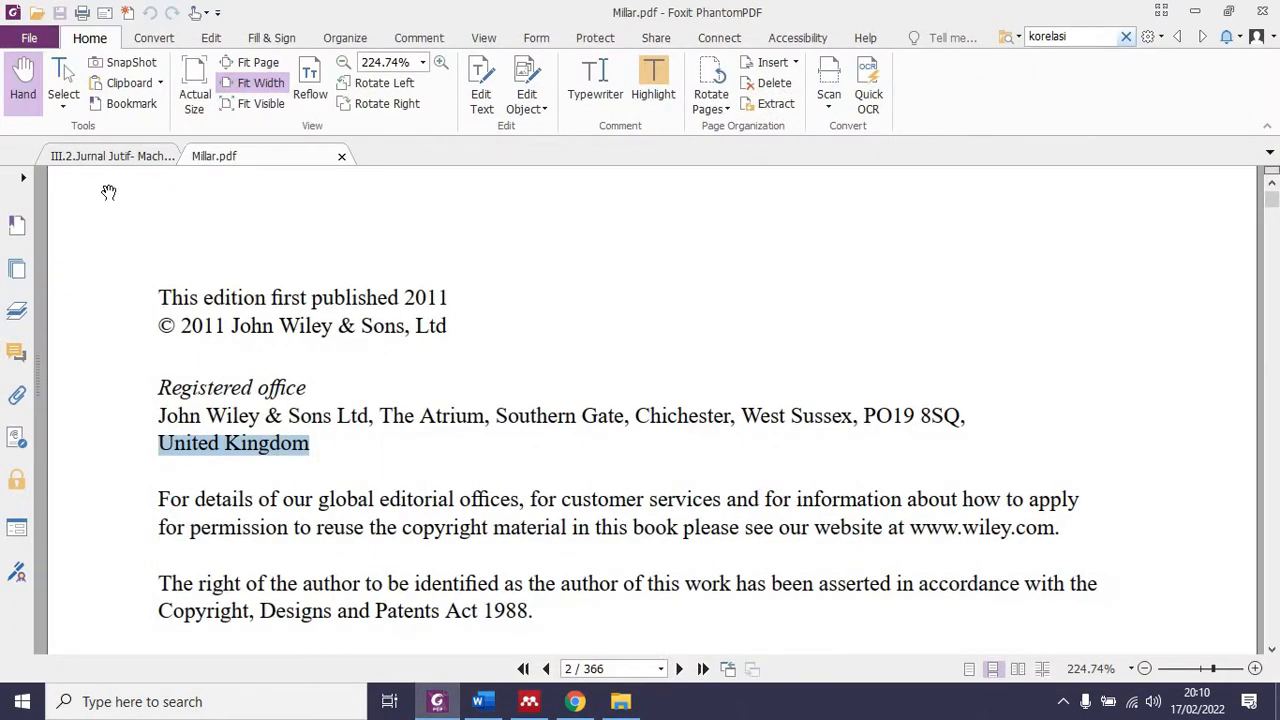
left_click(93, 160)
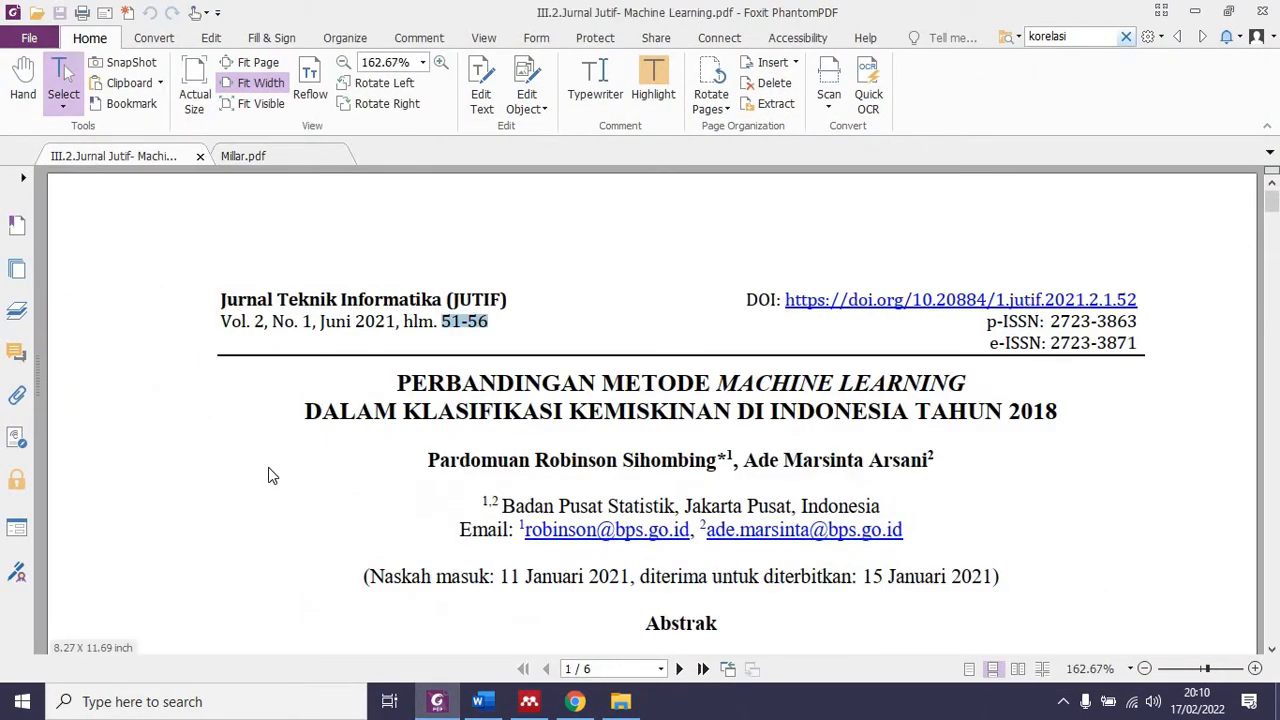
left_click(243, 157)
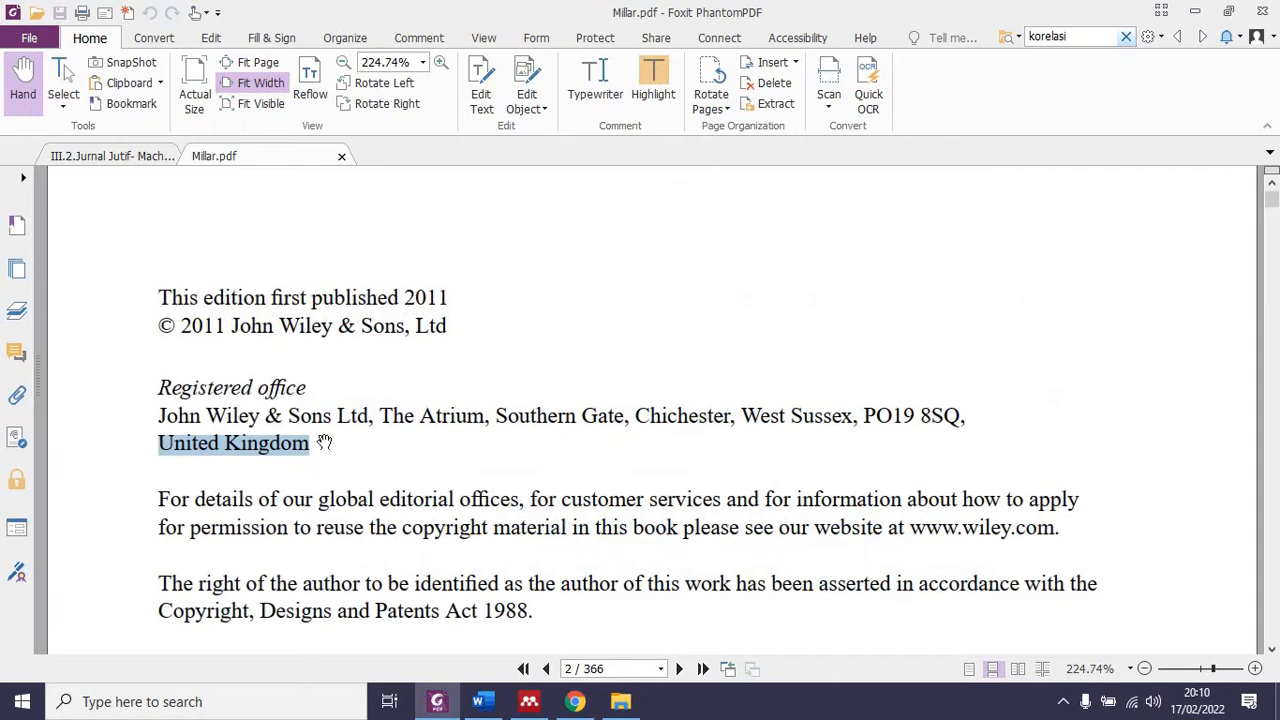
scroll(440, 440, "up", 10)
scroll(440, 434, "up", 5)
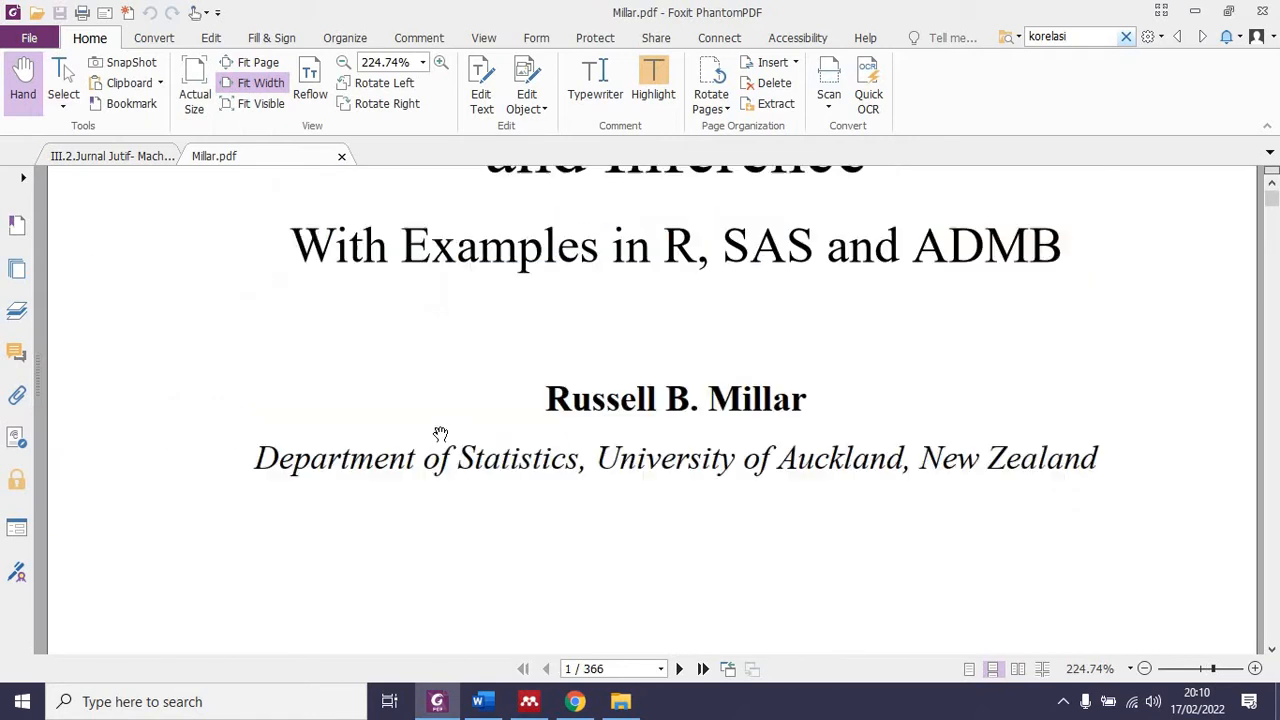
scroll(440, 434, "down", 3)
scroll(440, 434, "up", 3)
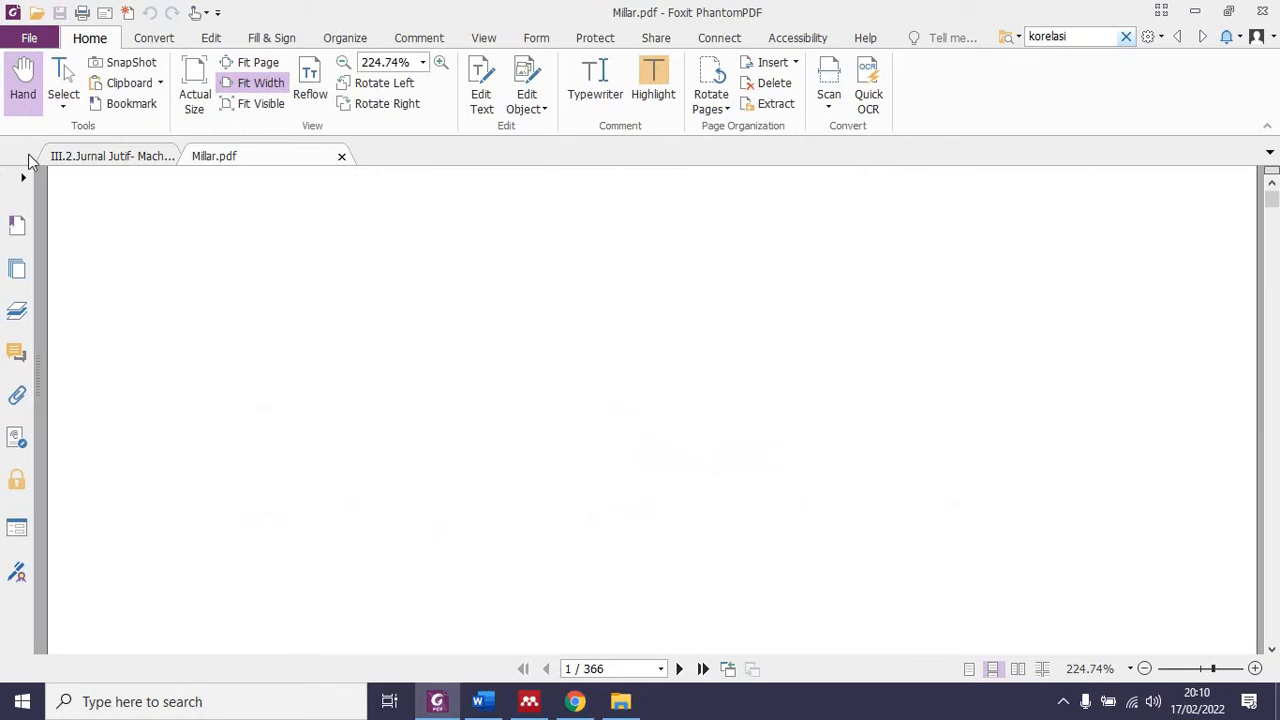
left_click(80, 158)
- Switch back to Word and view the options for inserting a citation
left_click(482, 701)
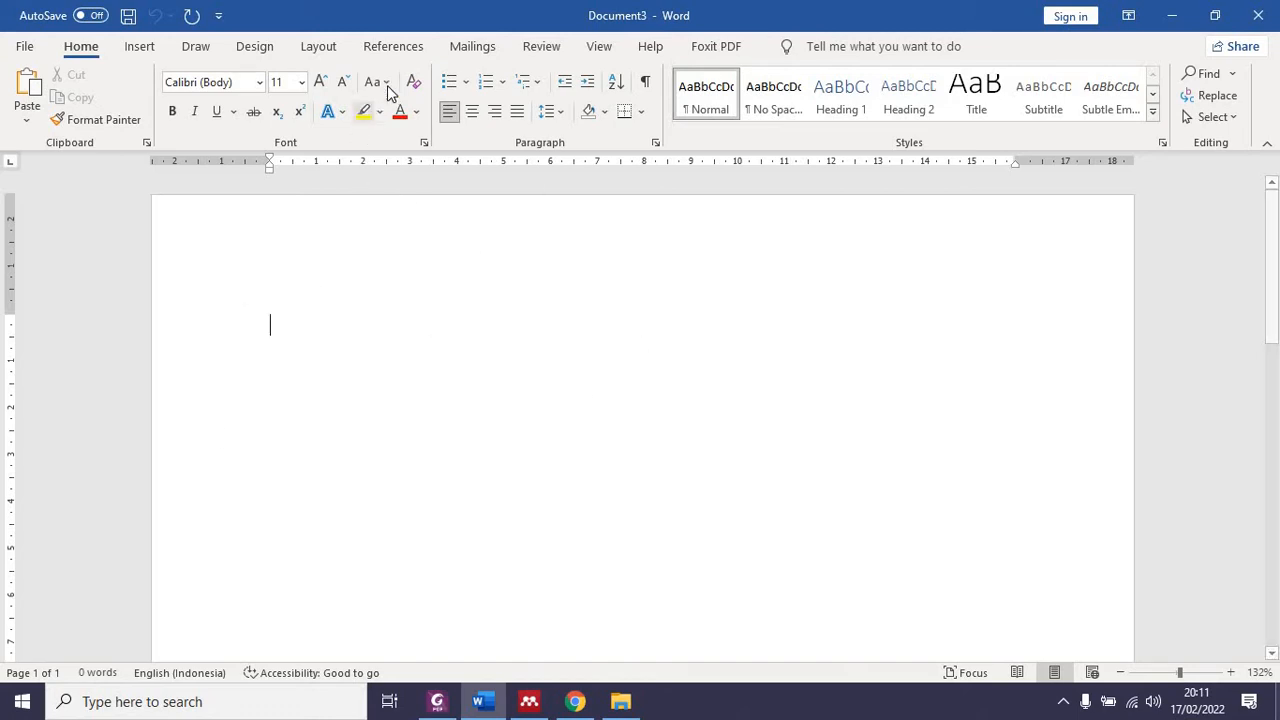
left_click(400, 47)
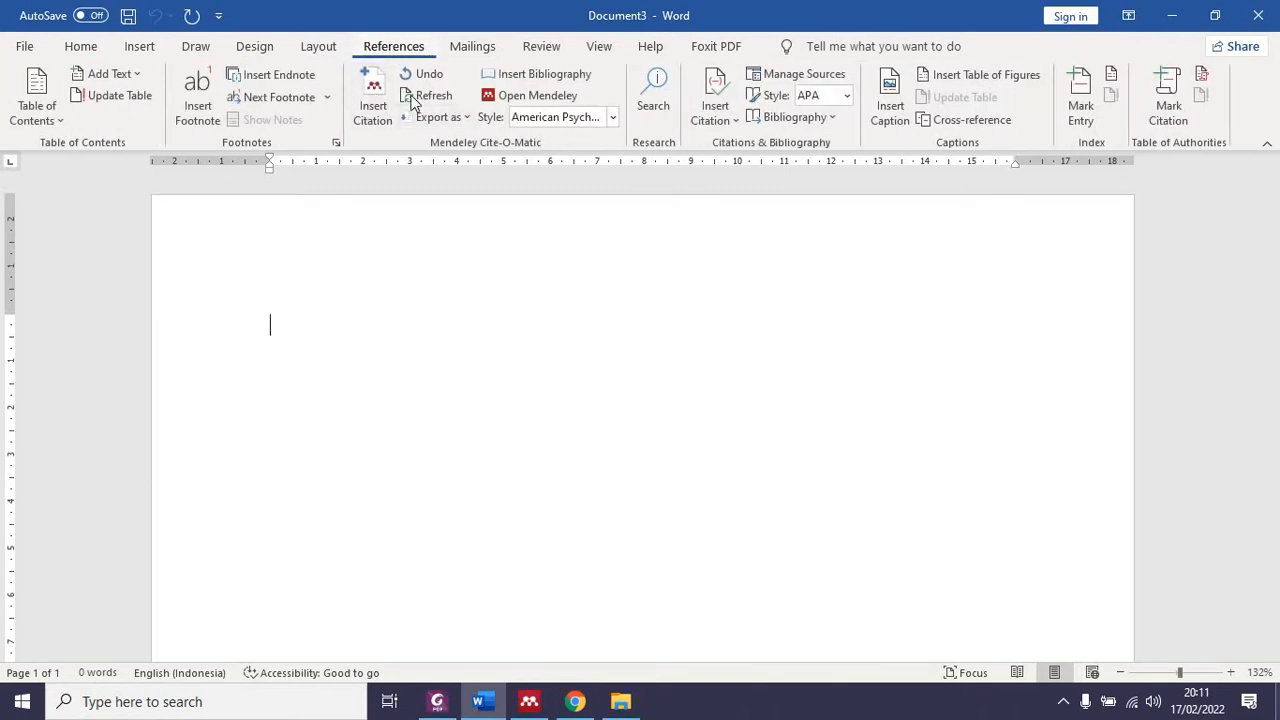
left_click(722, 122)
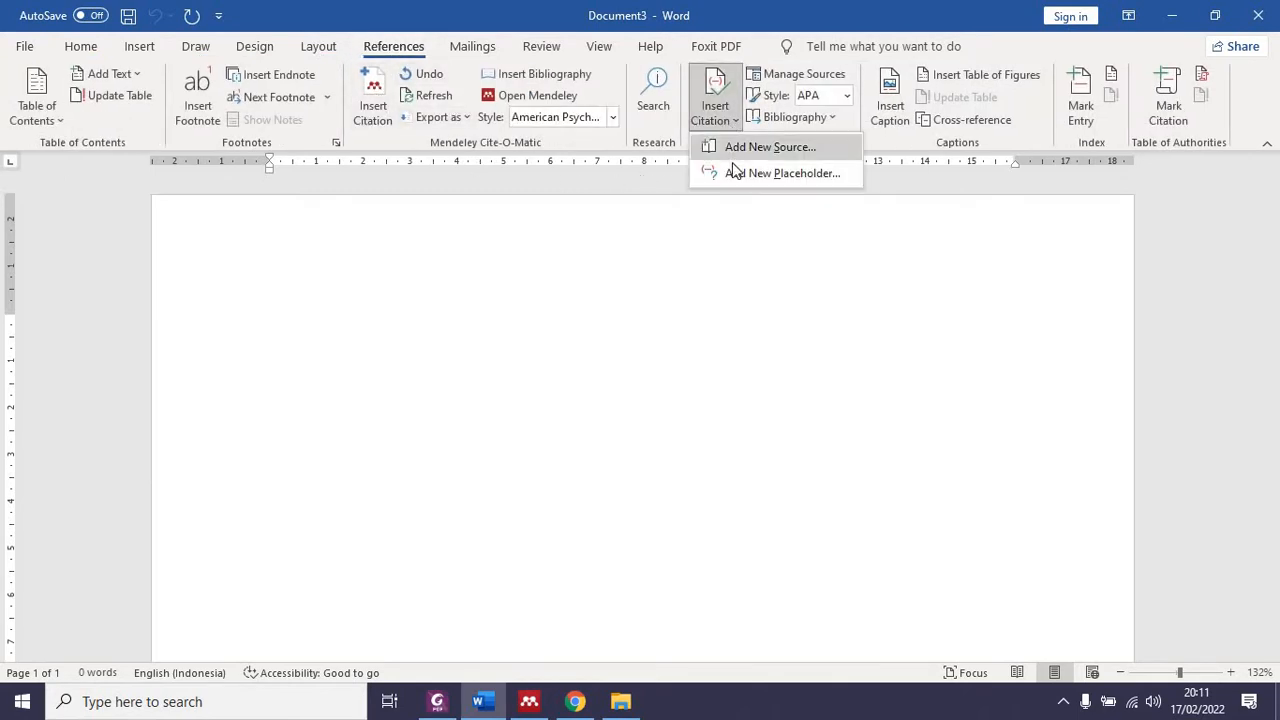
- Write "Hubungan kemiskinan dnegan IPM adalah negative" at the start of the blank document
left_click(270, 320)
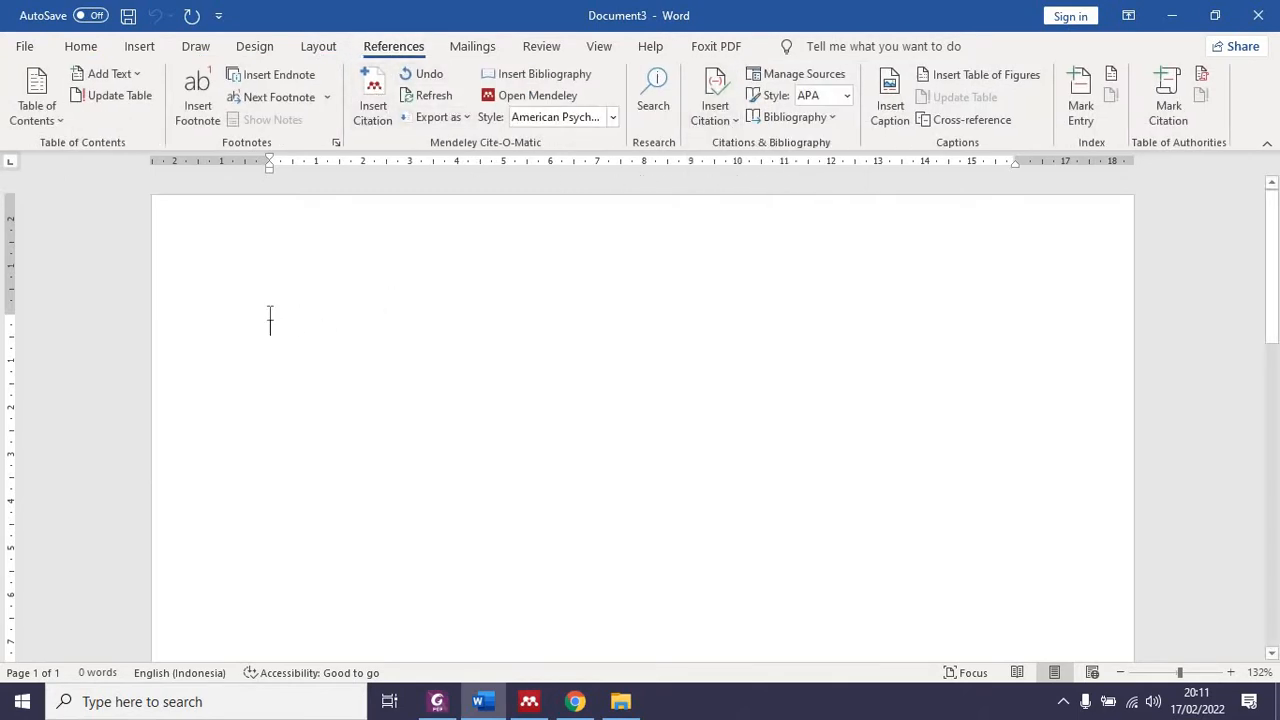
type("Huu")
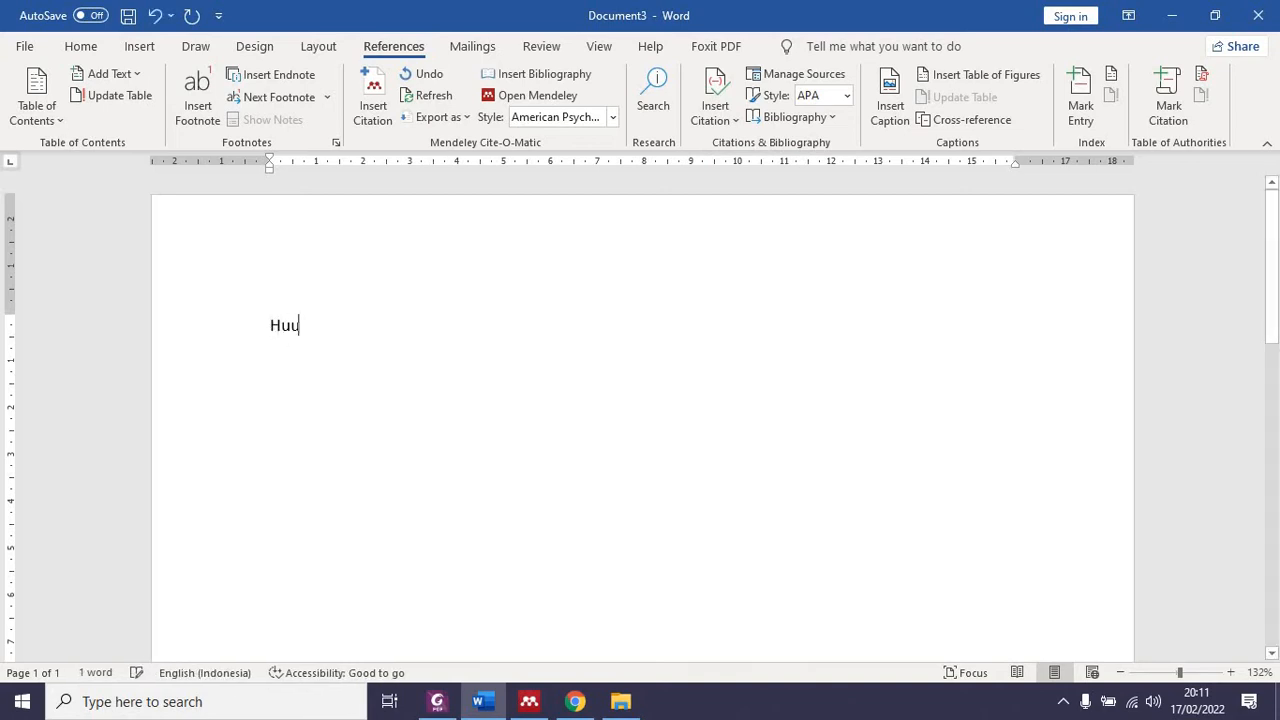
key("BackSpace")
type("bungan")
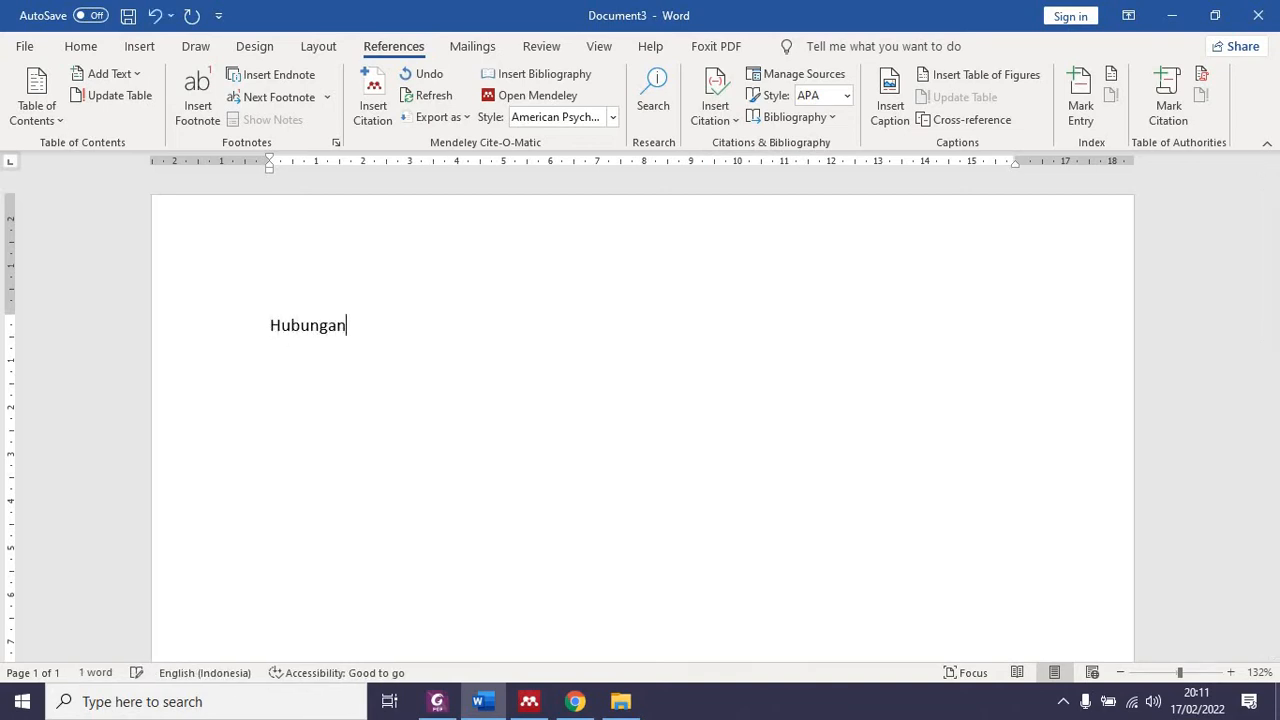
type(" kemik")
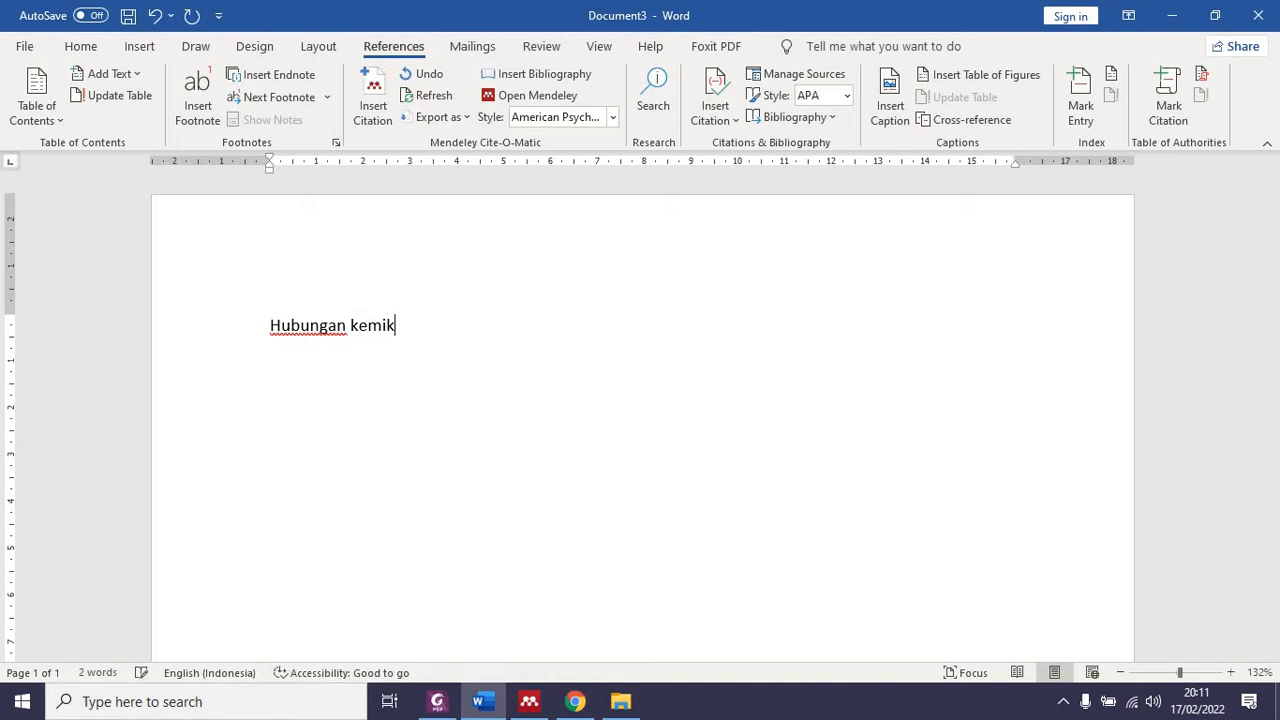
key("BackSpace")
type("skinan d")
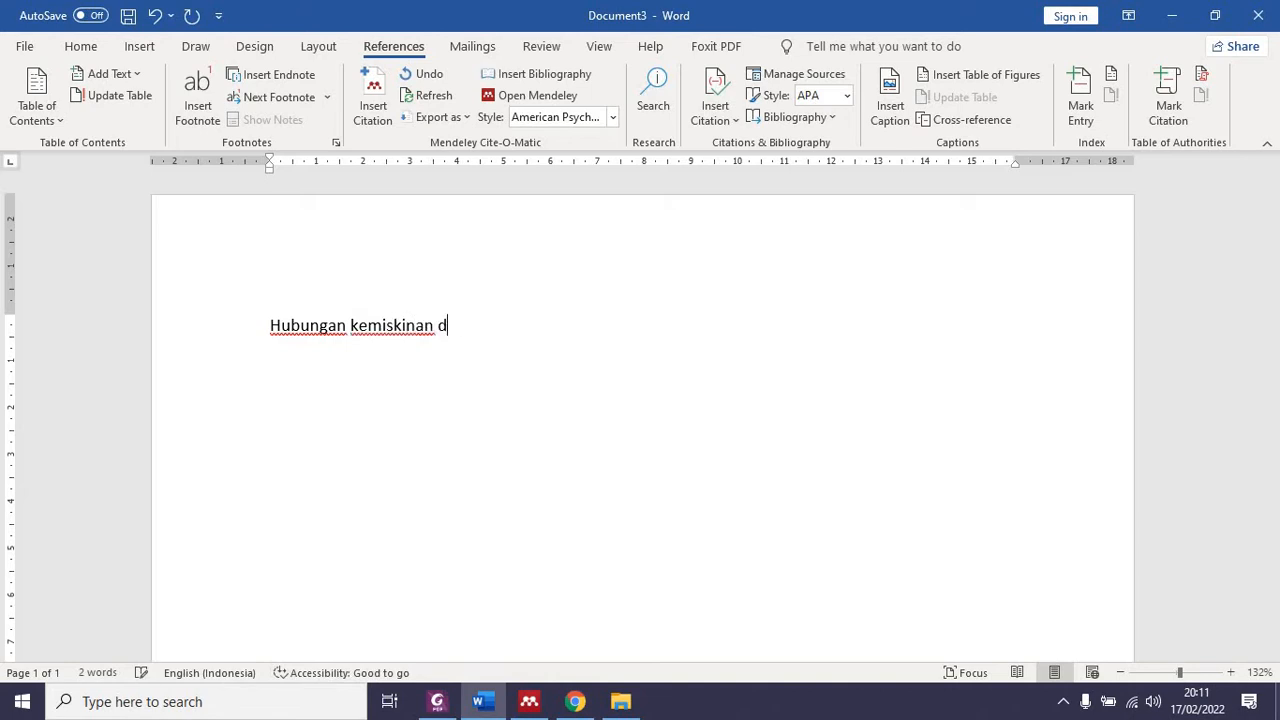
type("negan lPM ad")
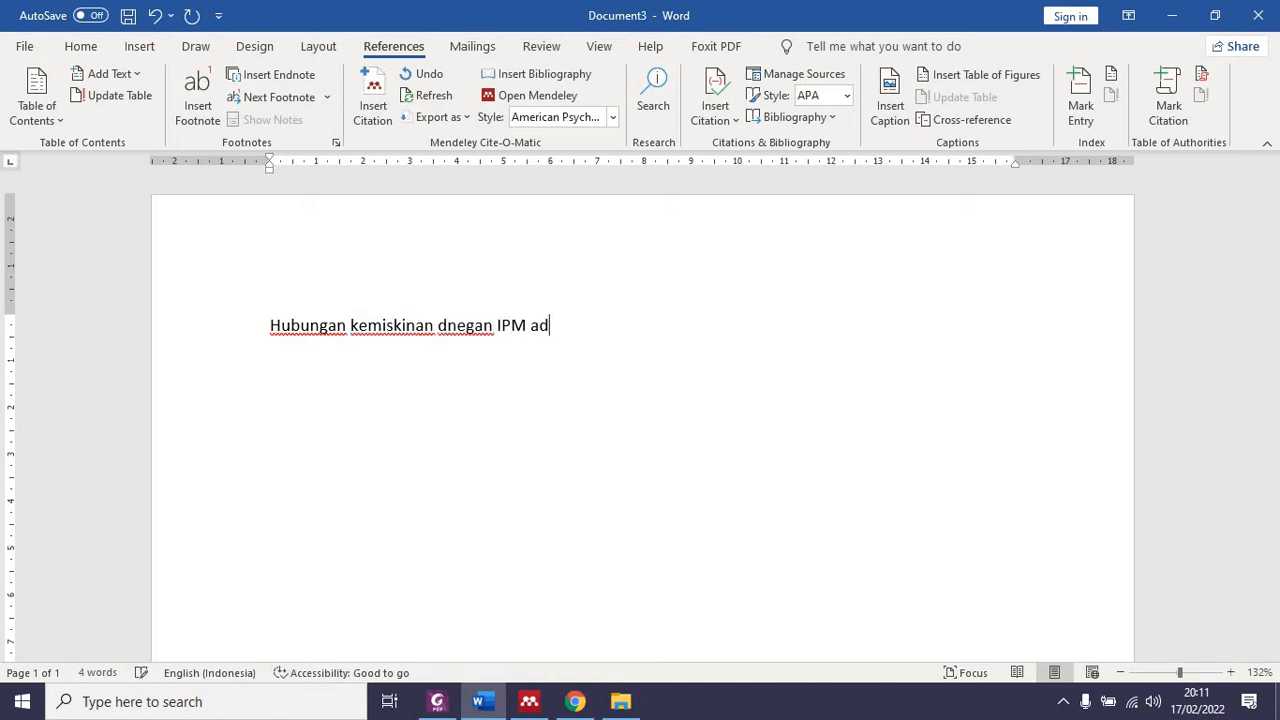
type("alah negative ")
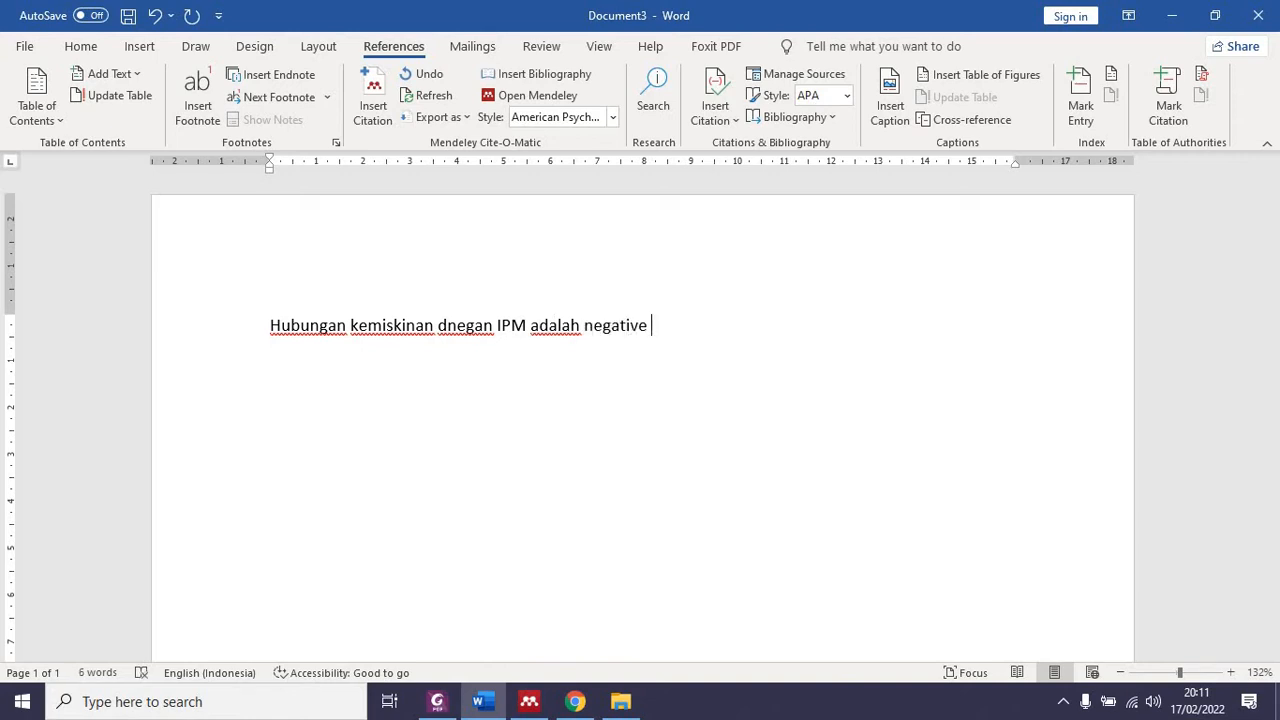
- Add the surnames of the article's two authors, joined by "dan", at the end of the sentence
type("Sh")
key("BackSpace")
key("BackSpace")
key("BackSpace")
key("BackSpace")
type("ihombing an")
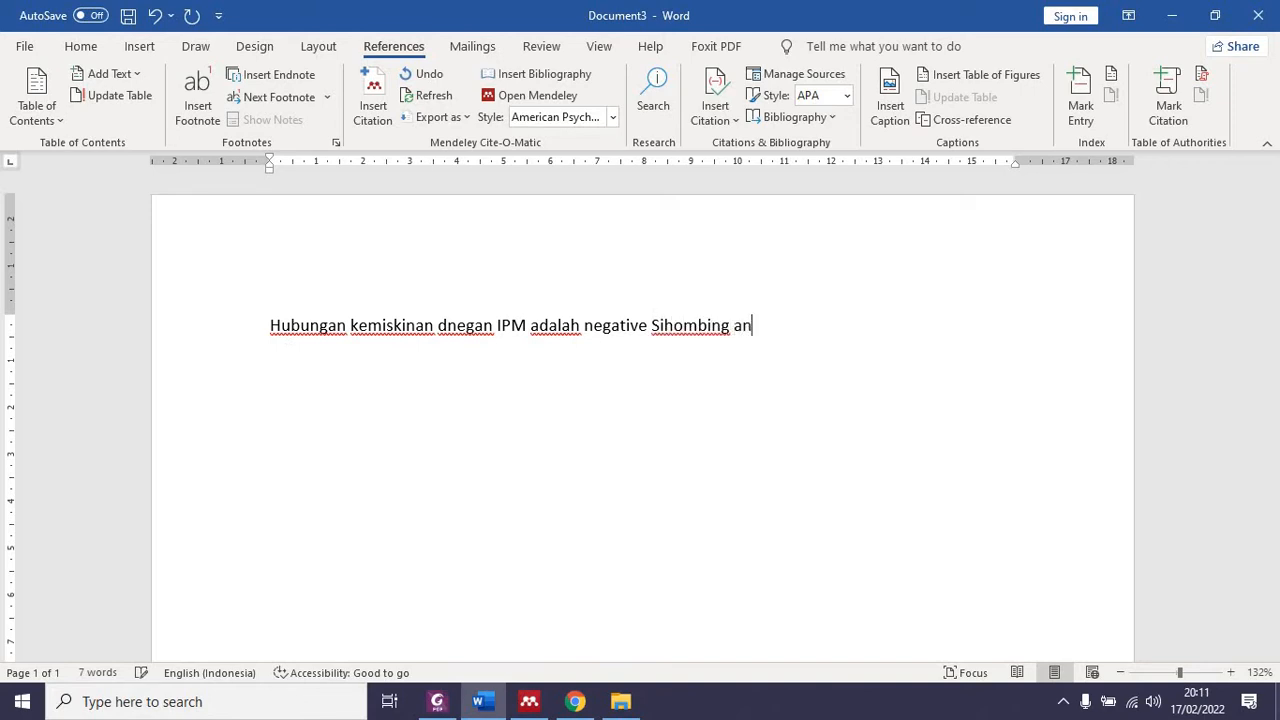
type("da")
key("BackSpace")
key("BackSpace")
key("BackSpace")
key("BackSpace")
type("dan Arsani")
- Copy the two-line article title from the Jurnal Jutif PDF in Foxit PhantomPDF and return to Word
left_click(440, 706)
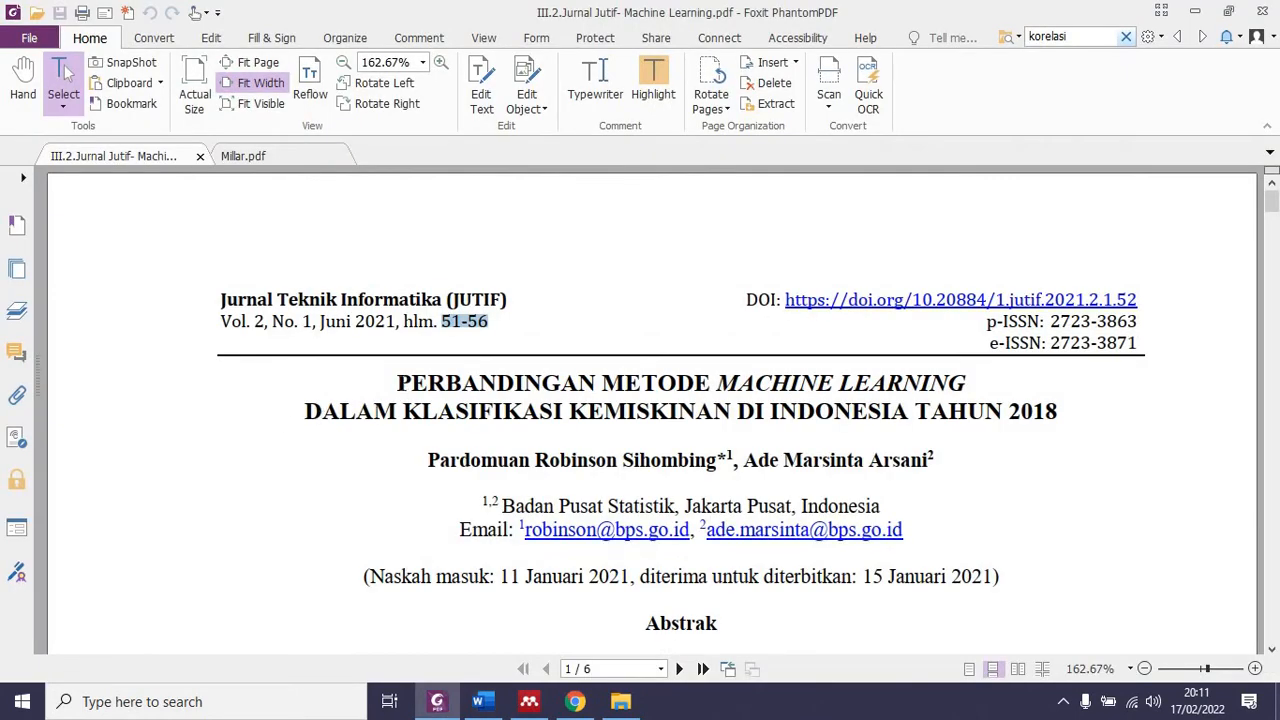
left_click_drag(397, 383, 1070, 405)
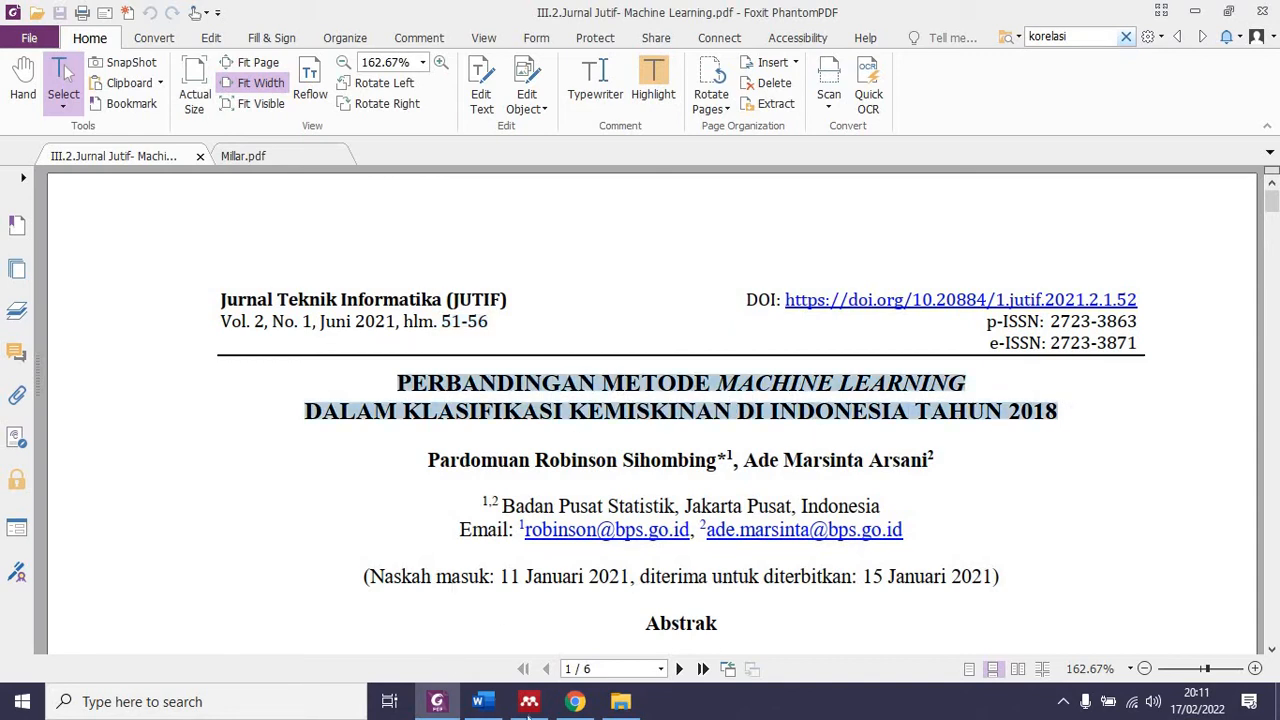
left_click(483, 702)
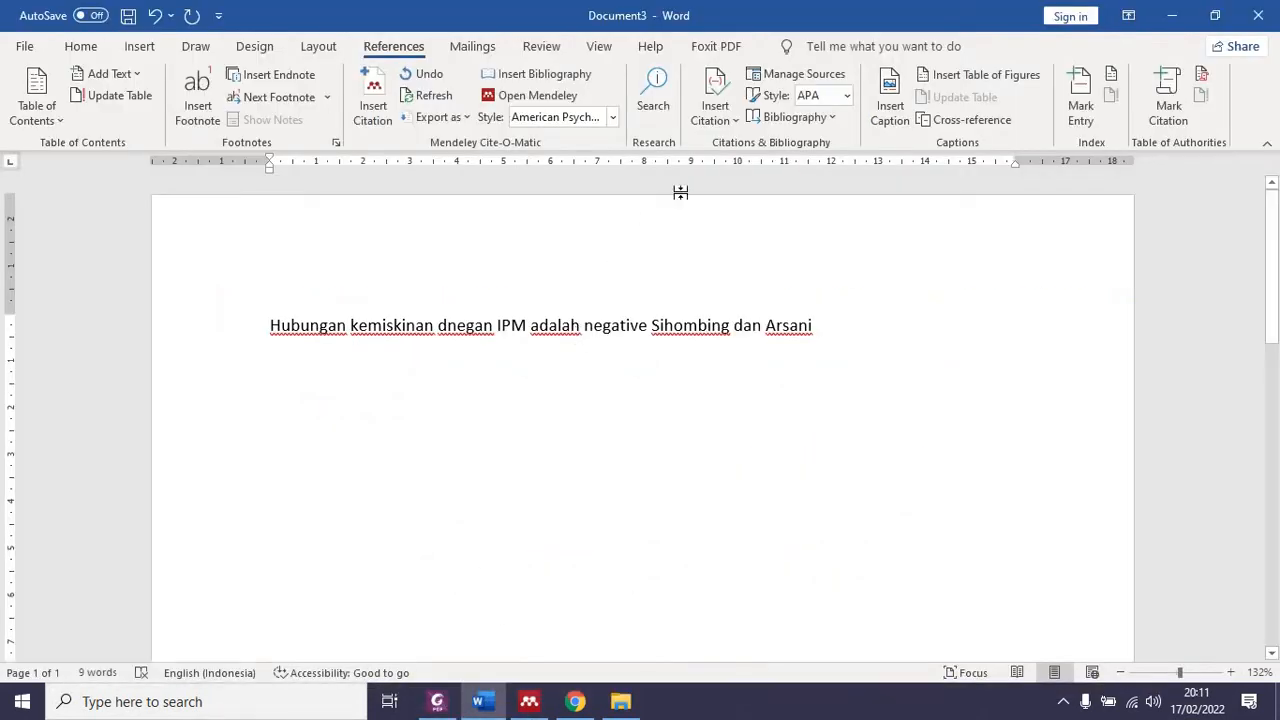
- Start a new citation source and set its type to Journal Article
left_click(720, 118)
left_click(659, 469)
left_click(686, 320)
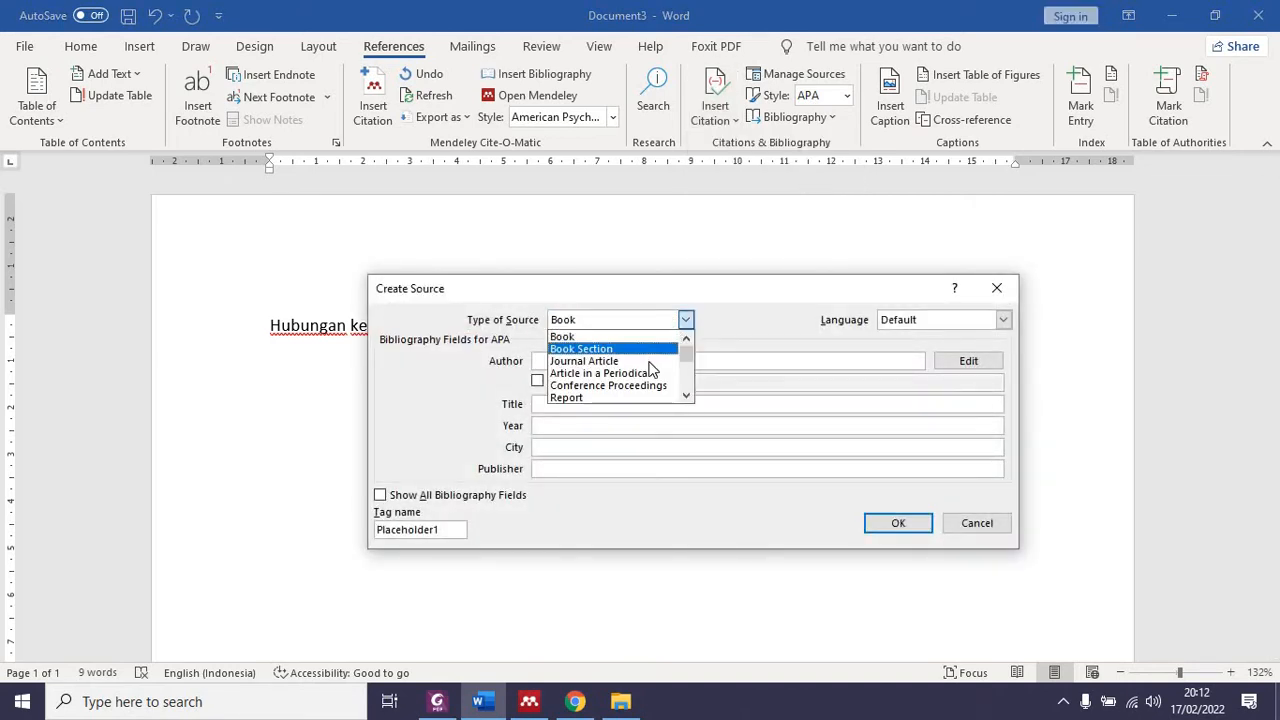
left_click(648, 362)
- Fill in the source's title as "PERBANDINGAN METODE MACHINE LEARNING DALAM KLASIFIKASI KEMISKINAN DI INDONESIA TAHUN 2018", copying the second line separately from the PDF
key("alt+Tab")
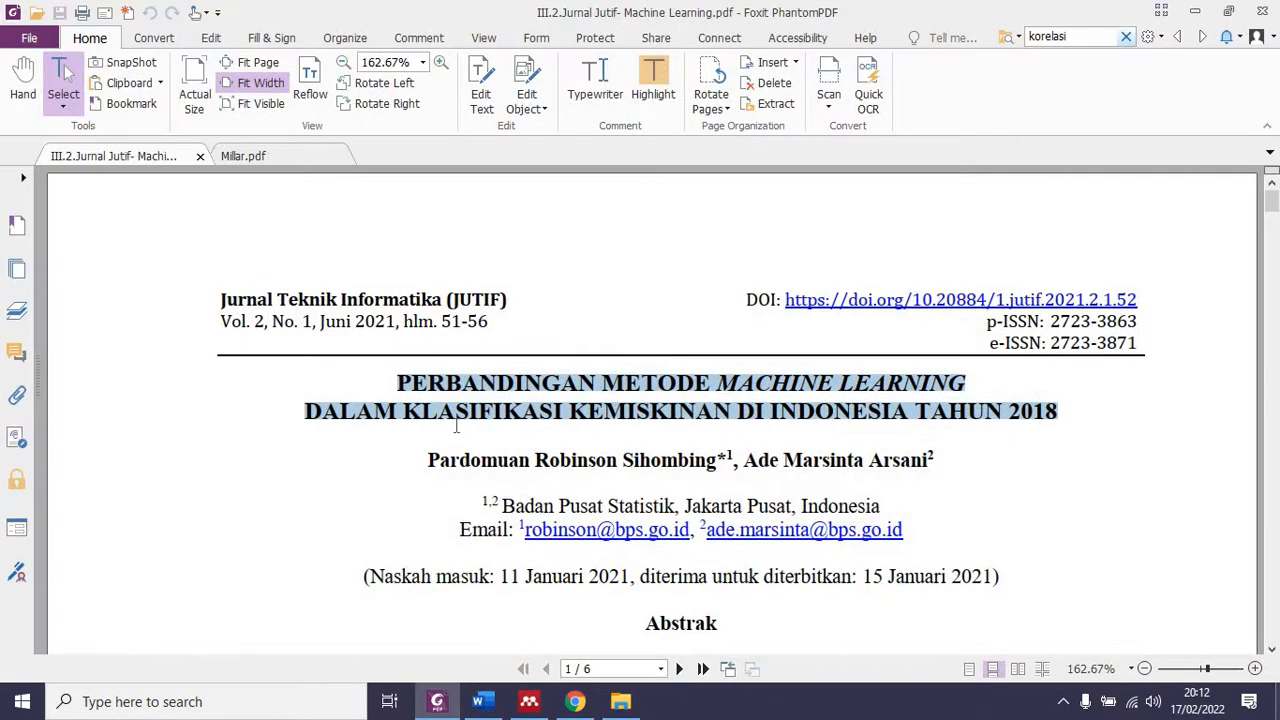
key("alt+Tab")
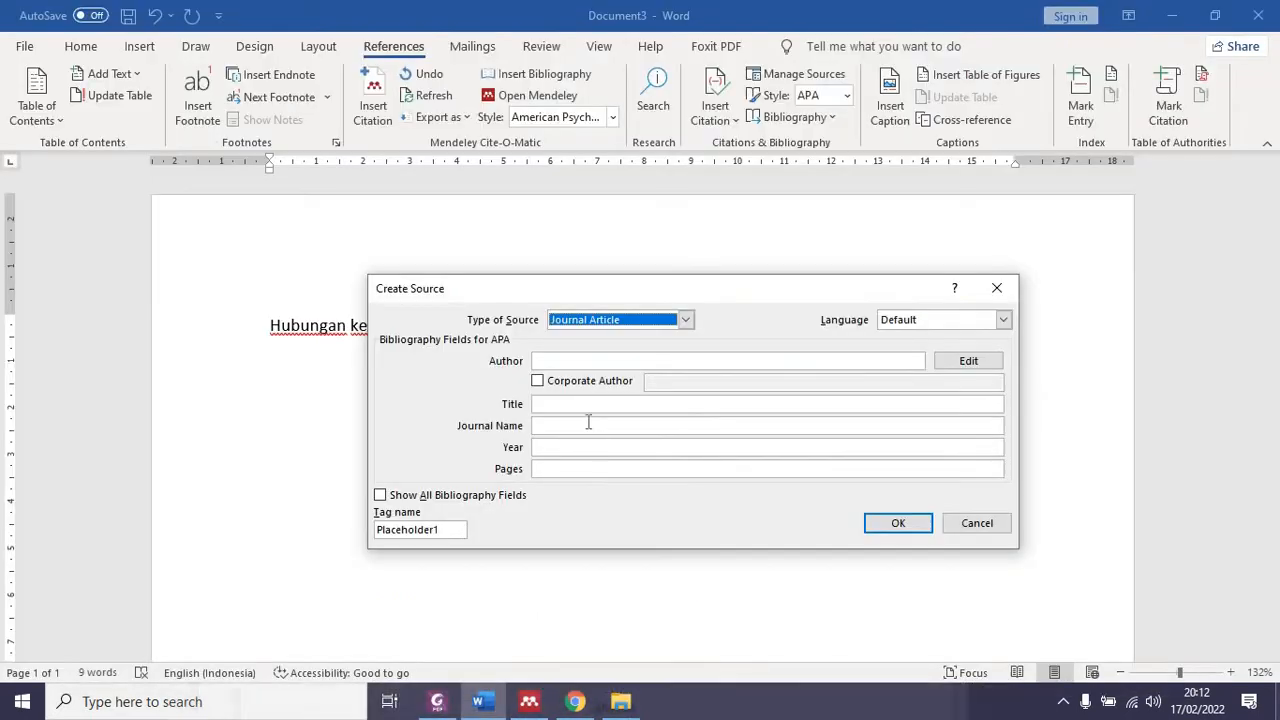
left_click(566, 403)
type("PERBANDINGAN METODE MACHINE LEARNING")
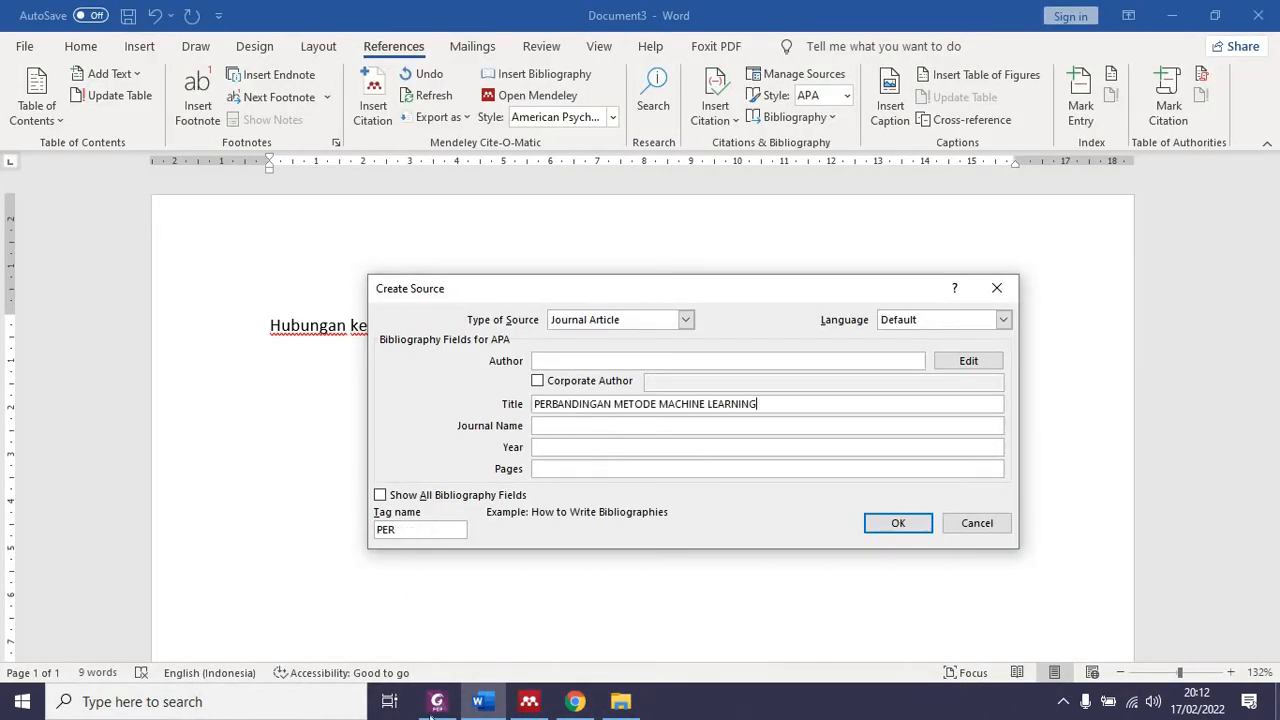
key("alt+Tab")
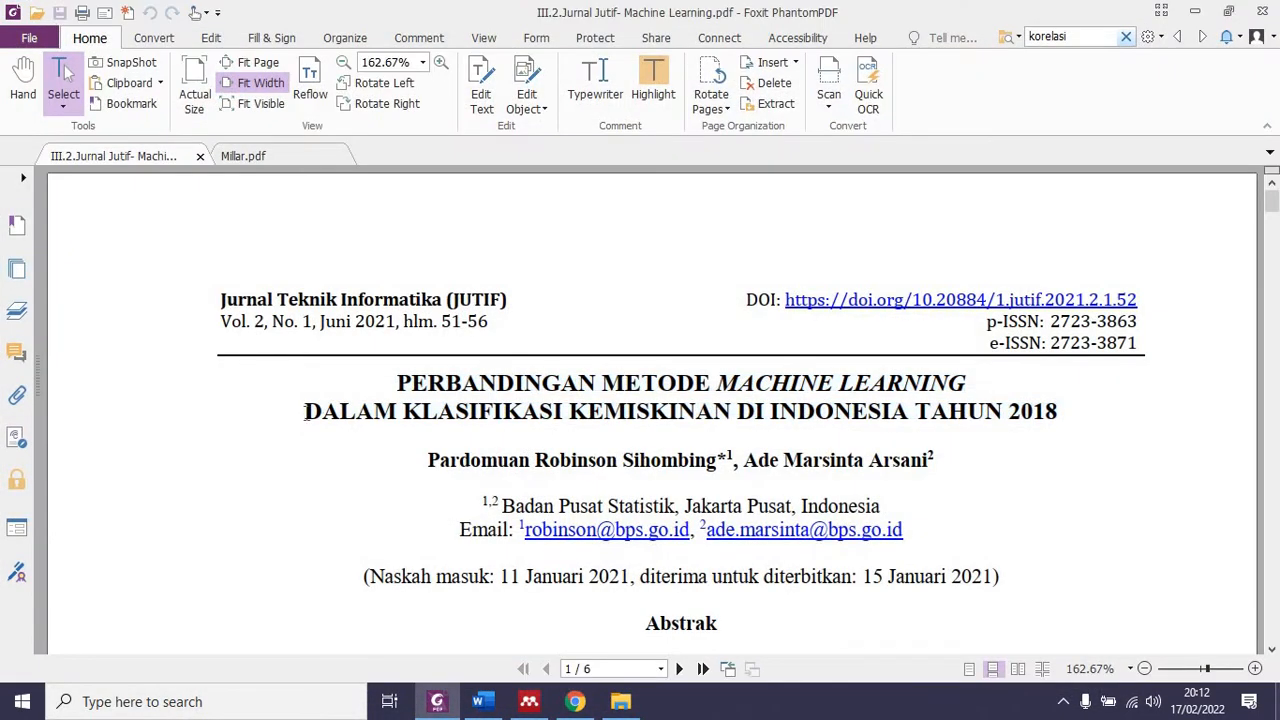
left_click_drag(305, 411, 1065, 411)
key("ctrl+c")
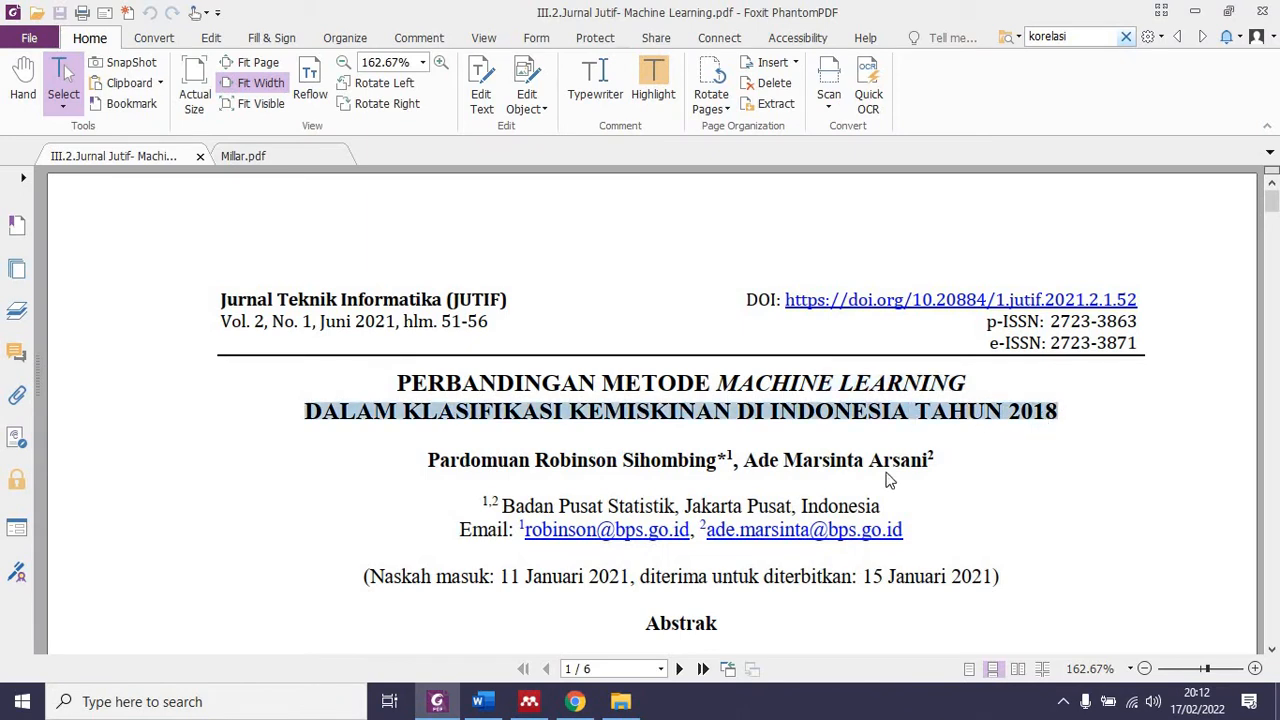
key("alt+Tab")
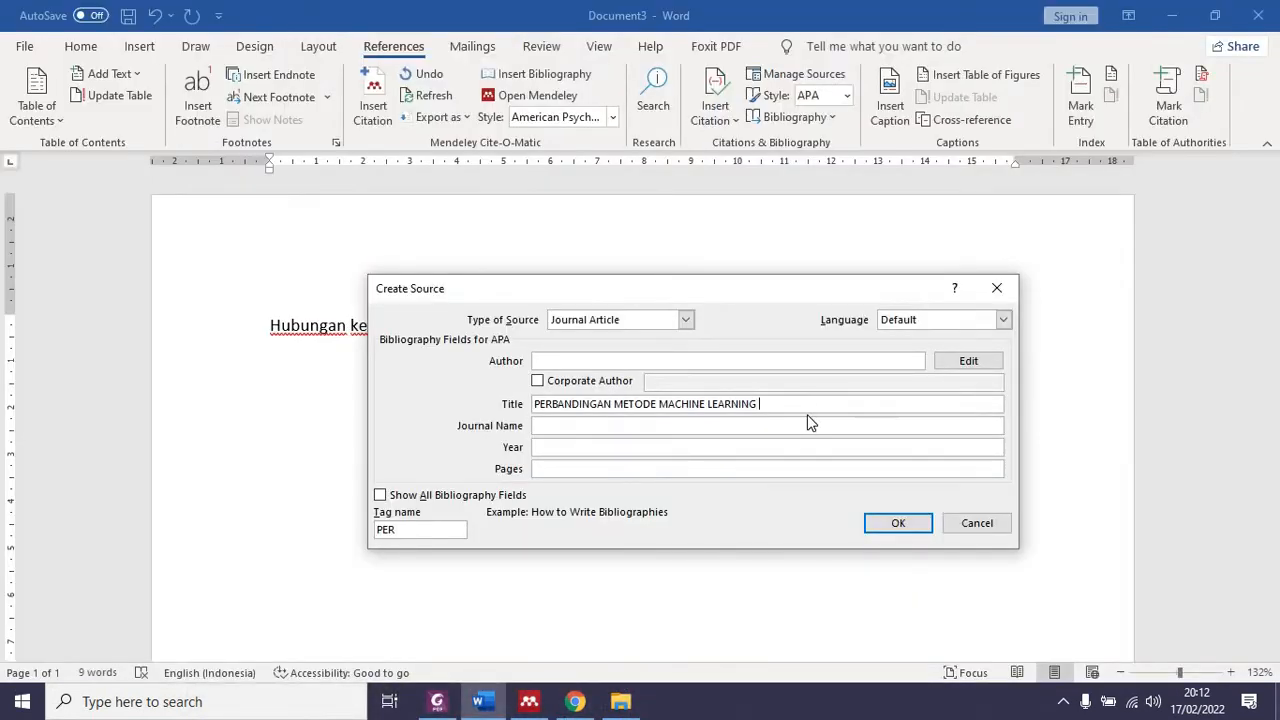
key("ctrl+v")
- Ready the source's Author field and select both author names below the article title in the Foxit PhantomPDF document
left_click(558, 360)
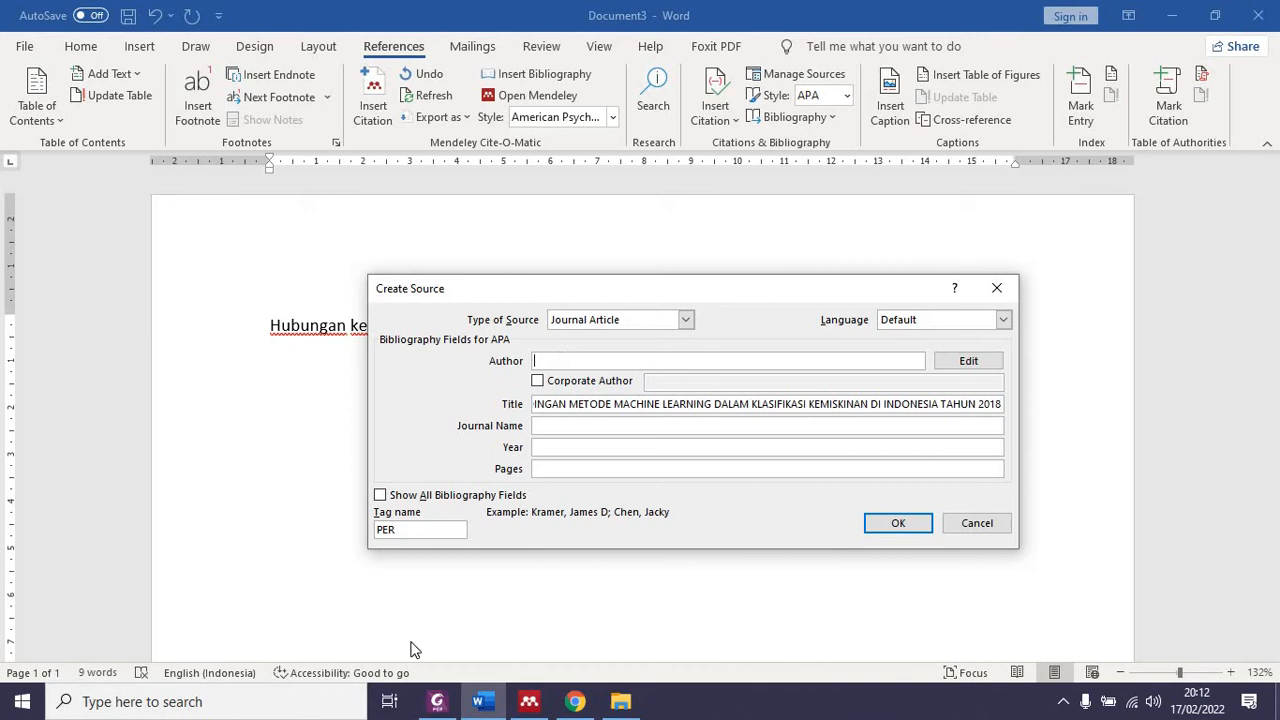
left_click(438, 705)
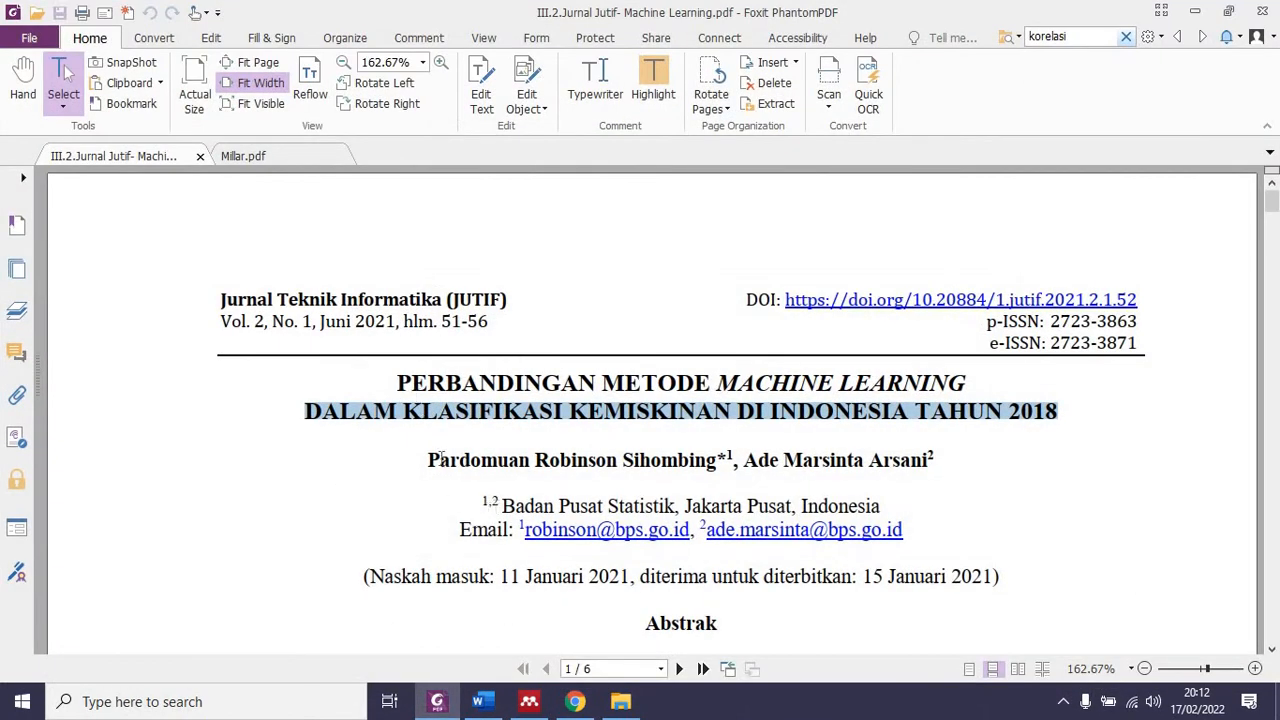
left_click_drag(428, 460, 932, 462)
left_click(478, 701)
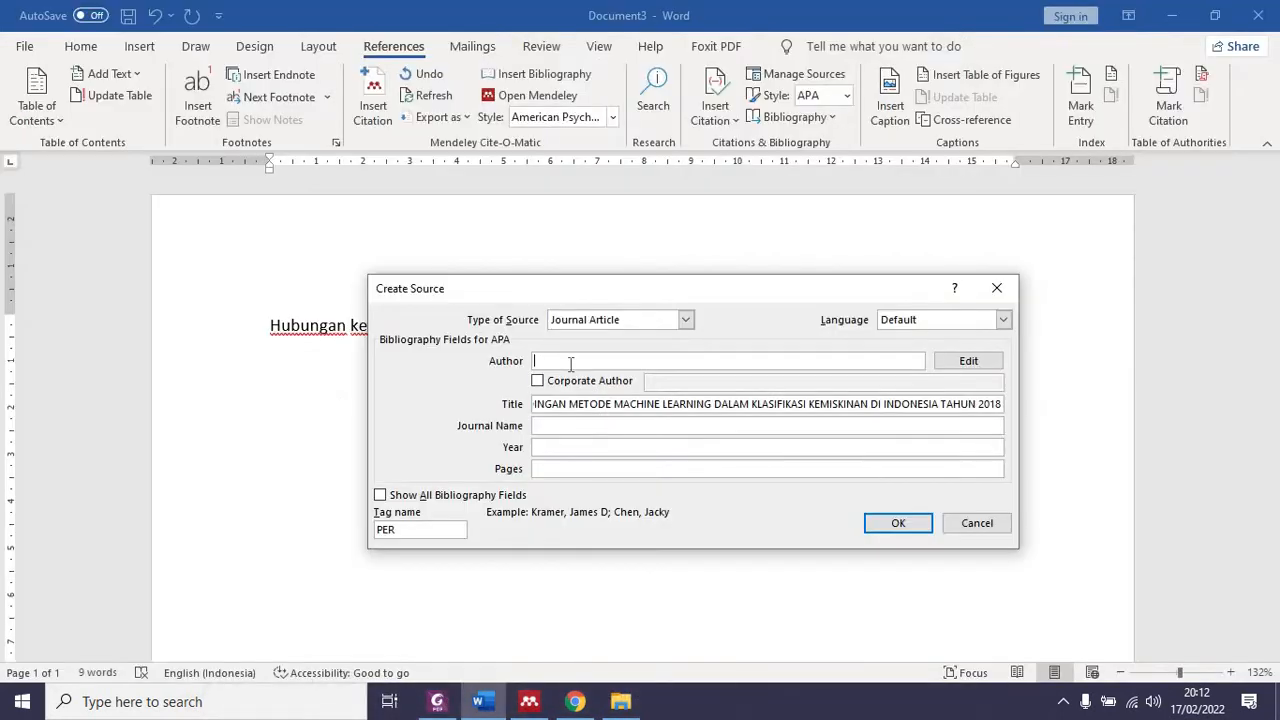
type("PERBANDINGAN METODE MACHINE LEARNING DALAM KLASIFIKASI KEMISKINAN DI INDONESIA TAHUN 2018")
key("ctrl+z")
- Copy the two authors' names from the PDF into the source's Author field and replace the "*1," between them with a semicolon
left_click(440, 701)
right_click(568, 466)
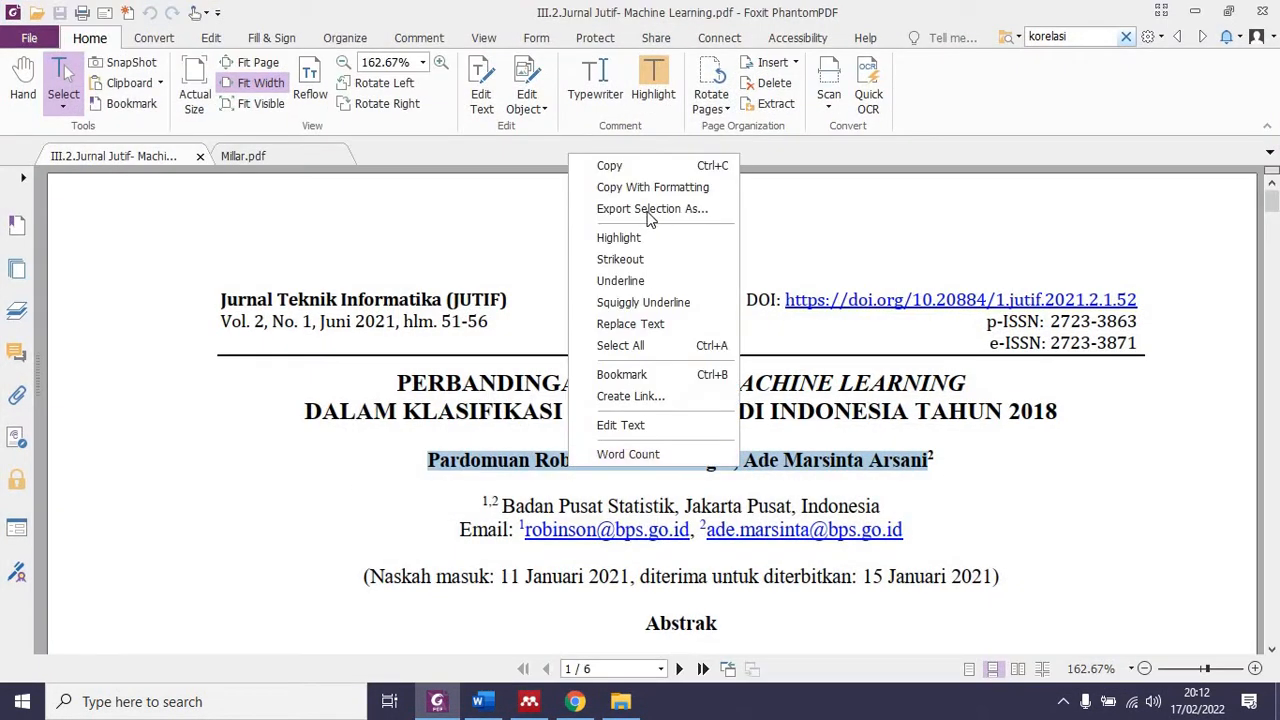
left_click(642, 172)
left_click(483, 701)
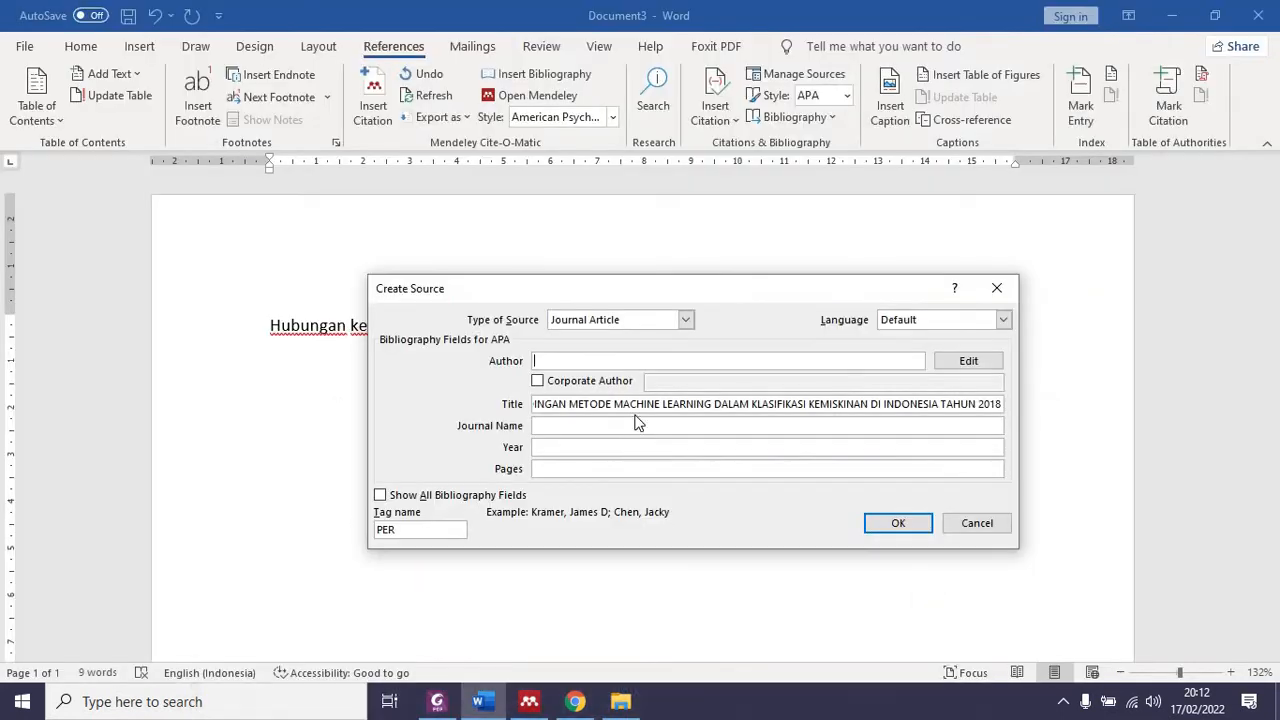
key("ctrl+v")
left_click_drag(695, 362, 713, 365)
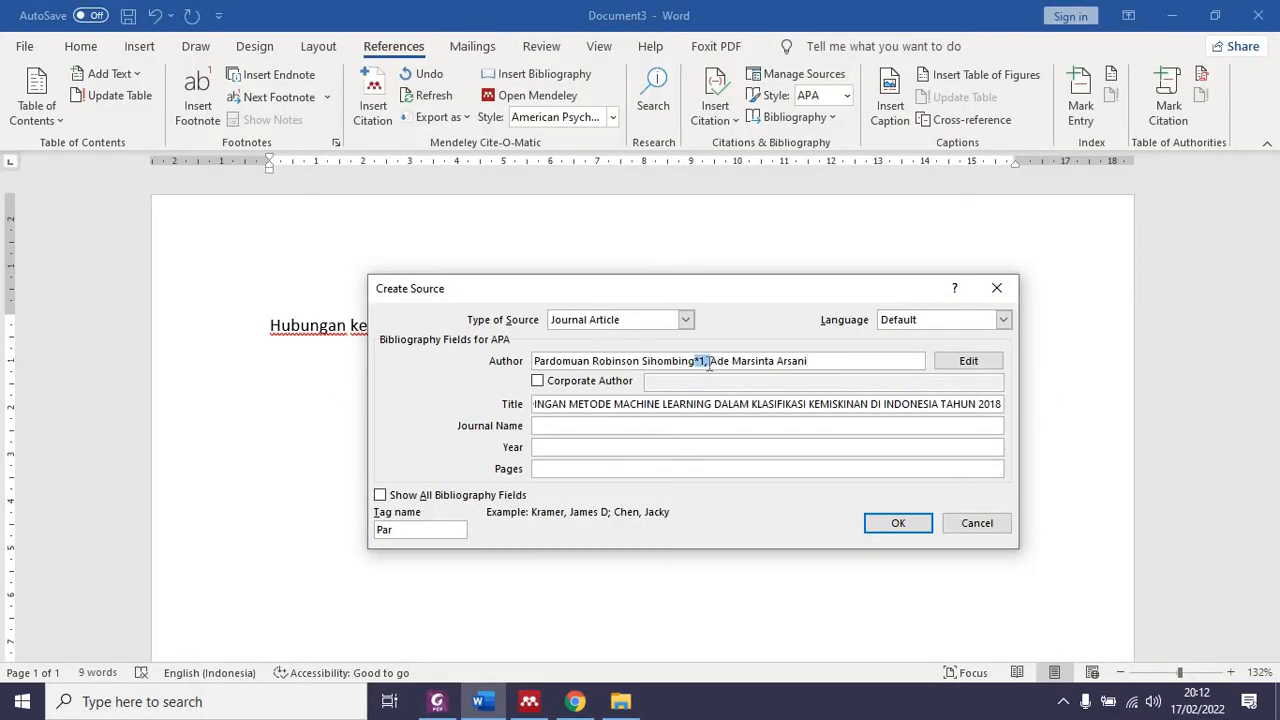
type(";")
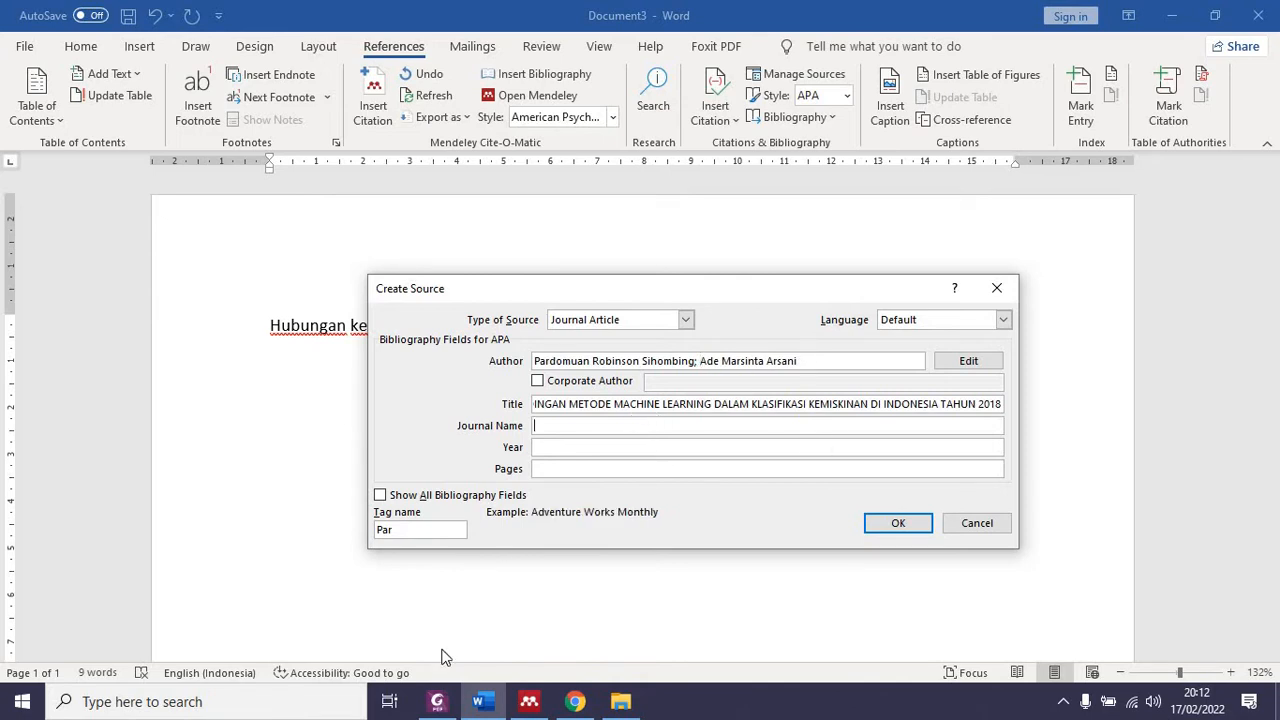
- Copy the journal name "Jurnal Teknik Informatika (JUTIF)" from the PDF in Foxit PhantomPDF into the source's Journal Name field in Word
left_click(436, 701)
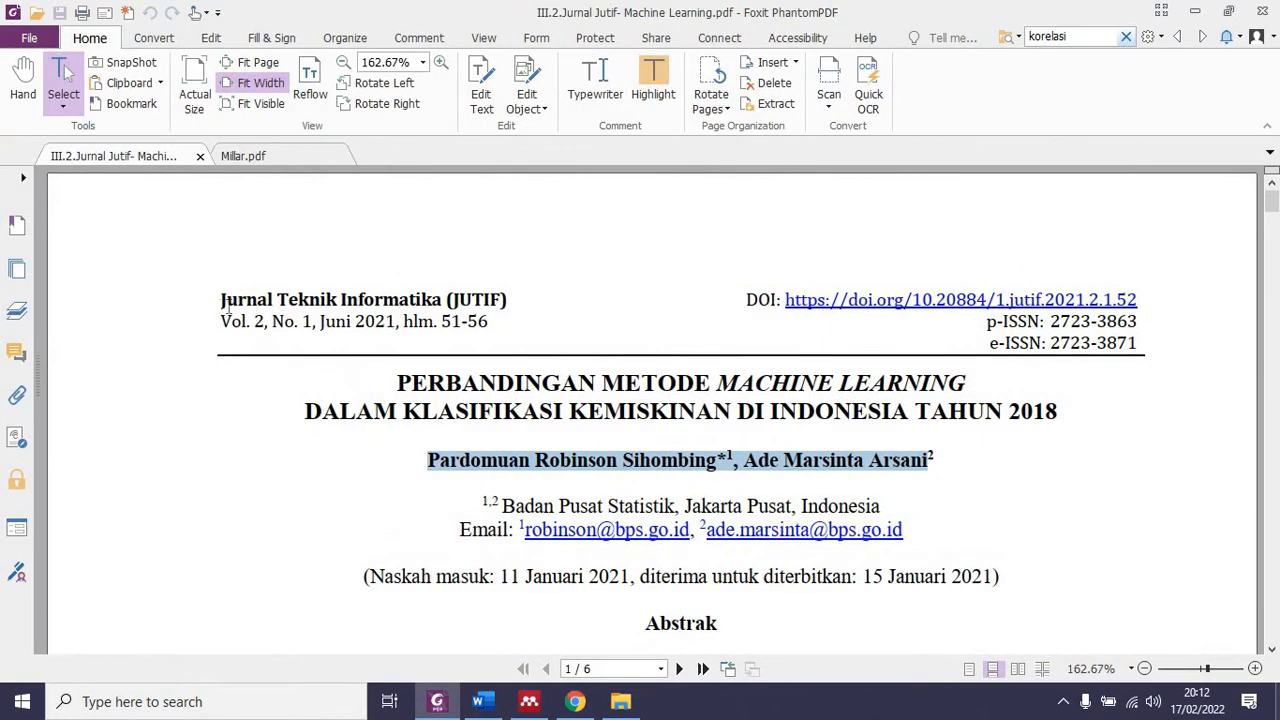
left_click_drag(222, 300, 512, 300)
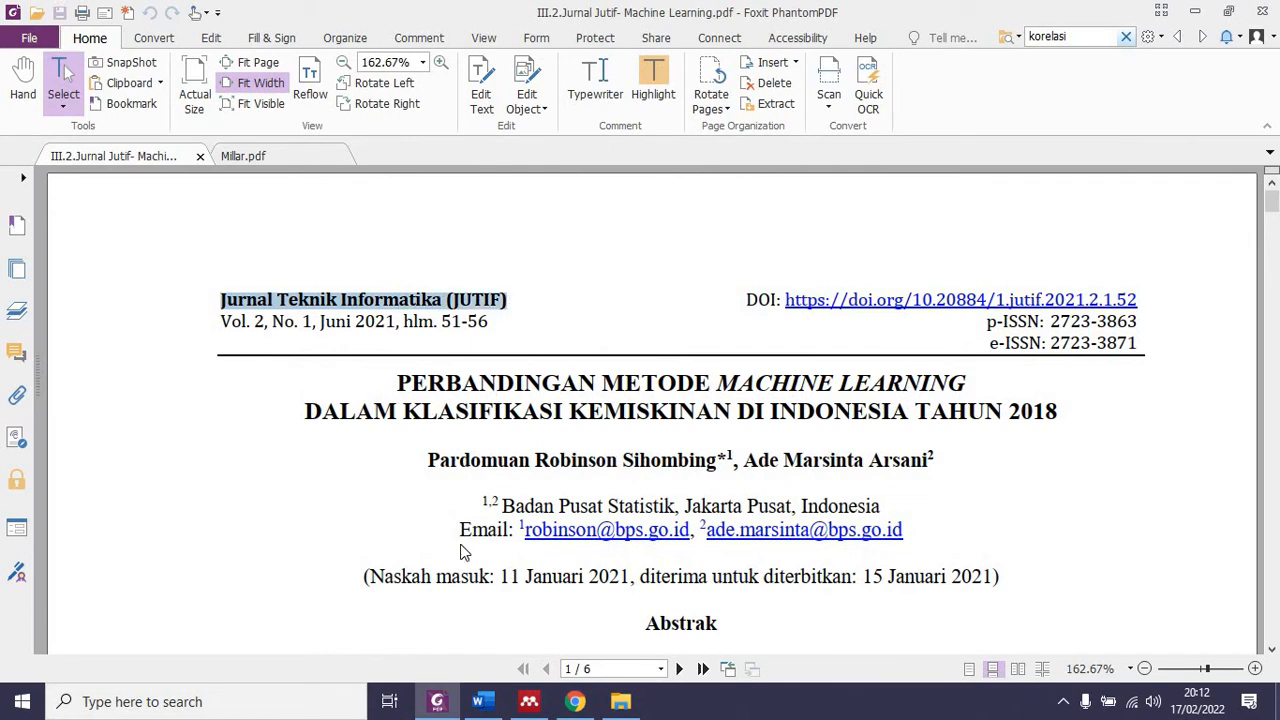
key("ctrl+c")
left_click(478, 701)
left_click(618, 425)
key("ctrl+v")
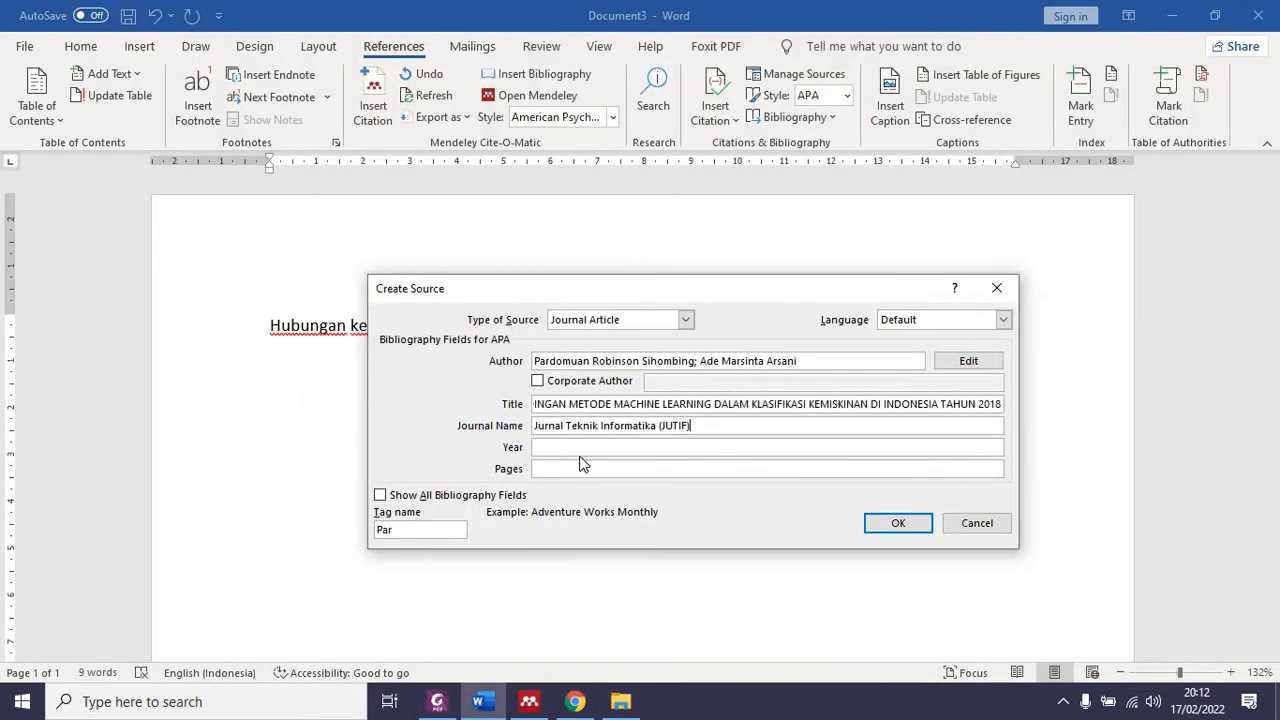
- Try to copy the page range 51-56 from the PDF into the source's Pages field, and set the Year to 2021
left_click(436, 701)
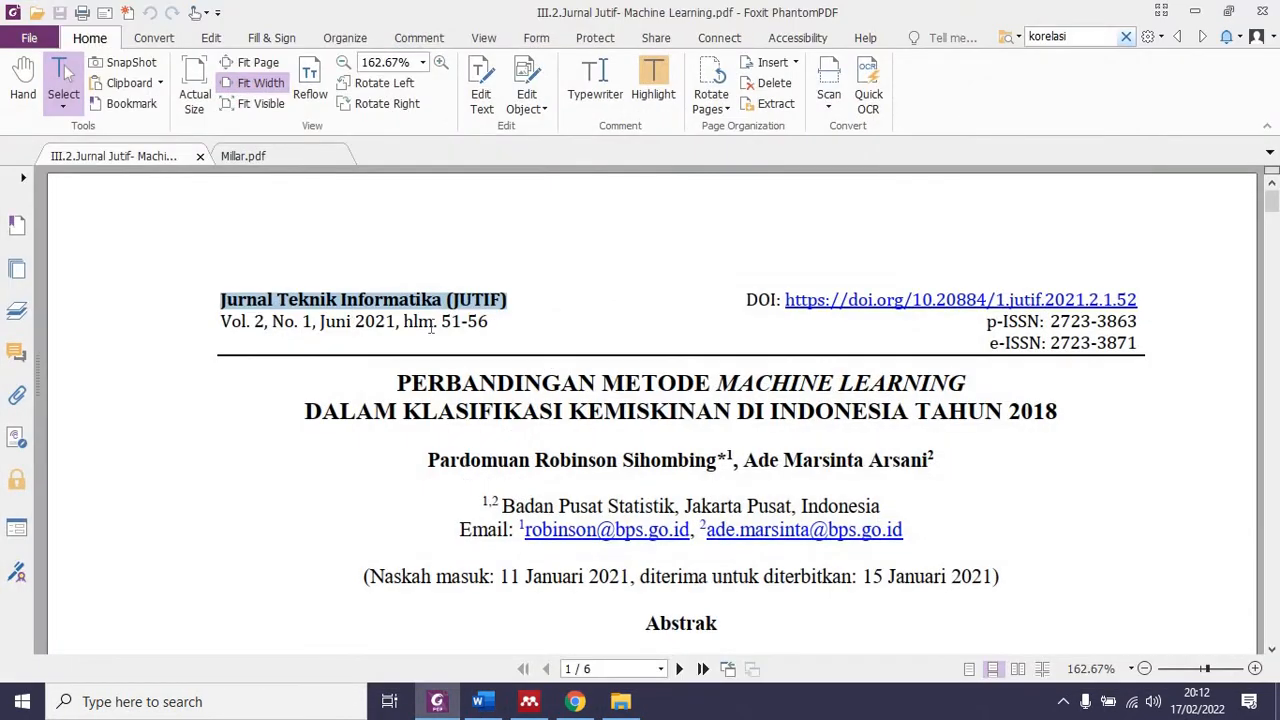
left_click_drag(443, 321, 488, 322)
key("ctrl+c")
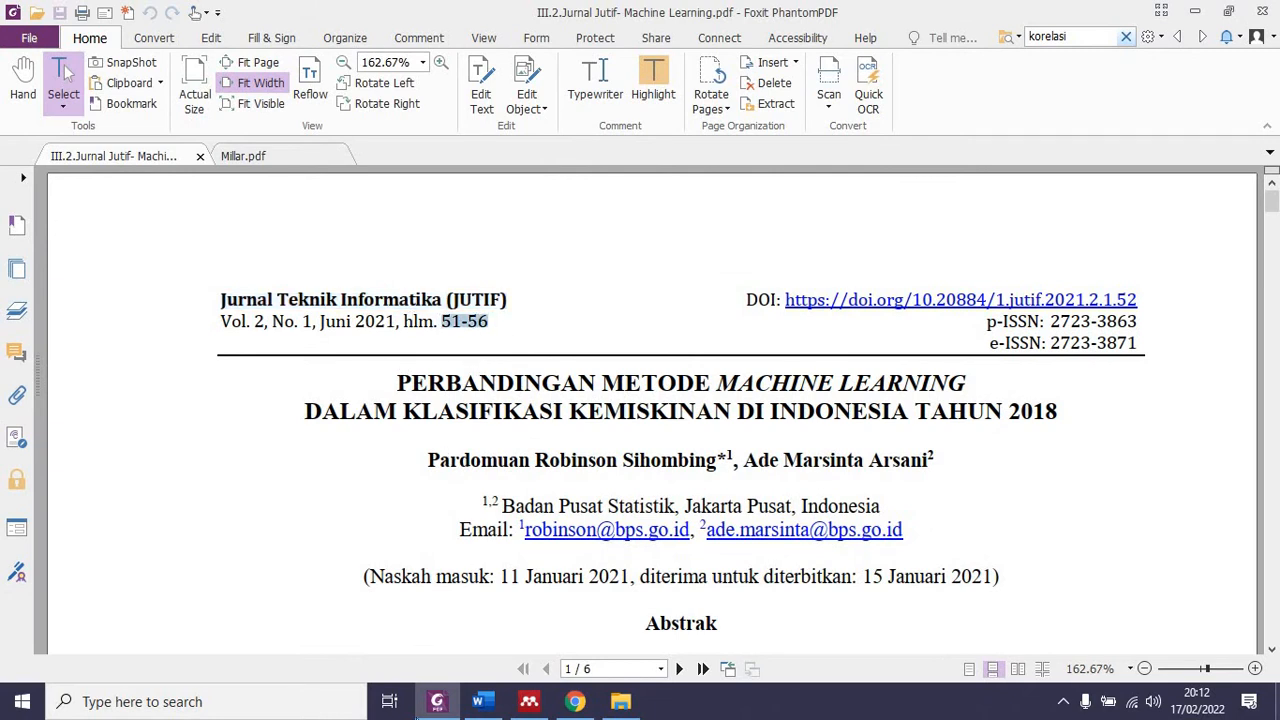
left_click(478, 701)
left_click(582, 469)
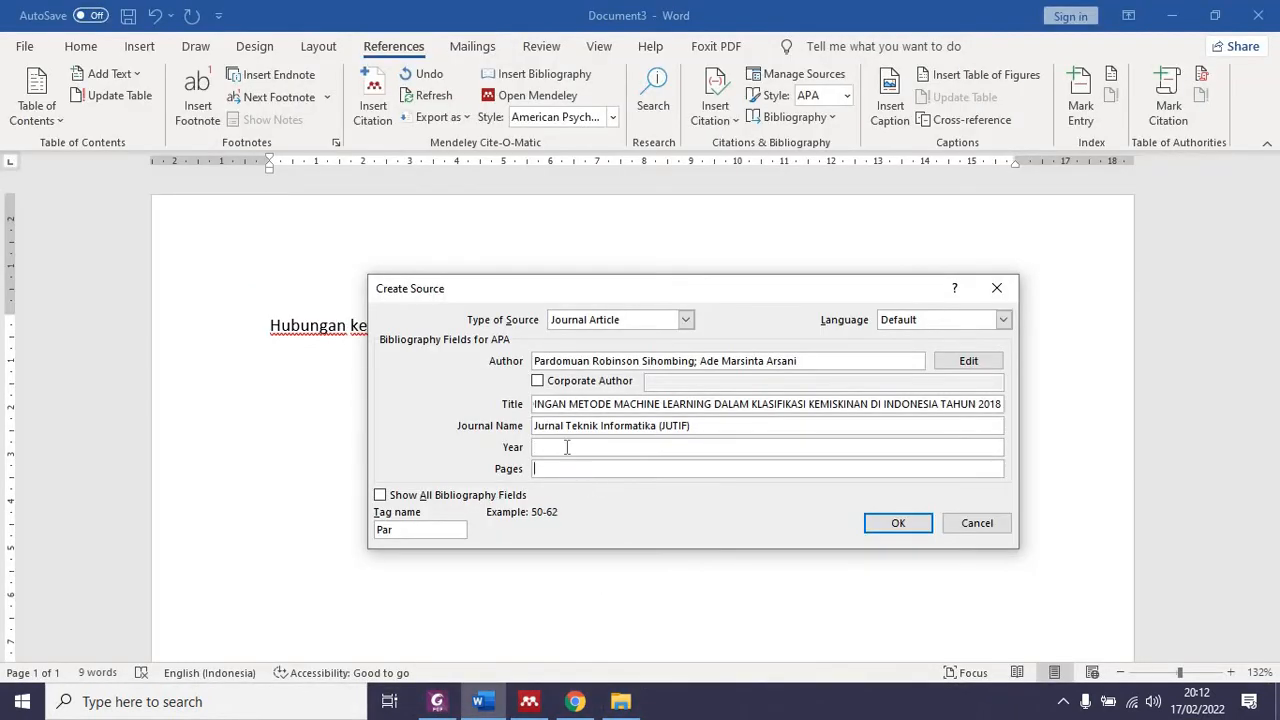
key("ctrl+v")
left_click(567, 447)
type("2021")
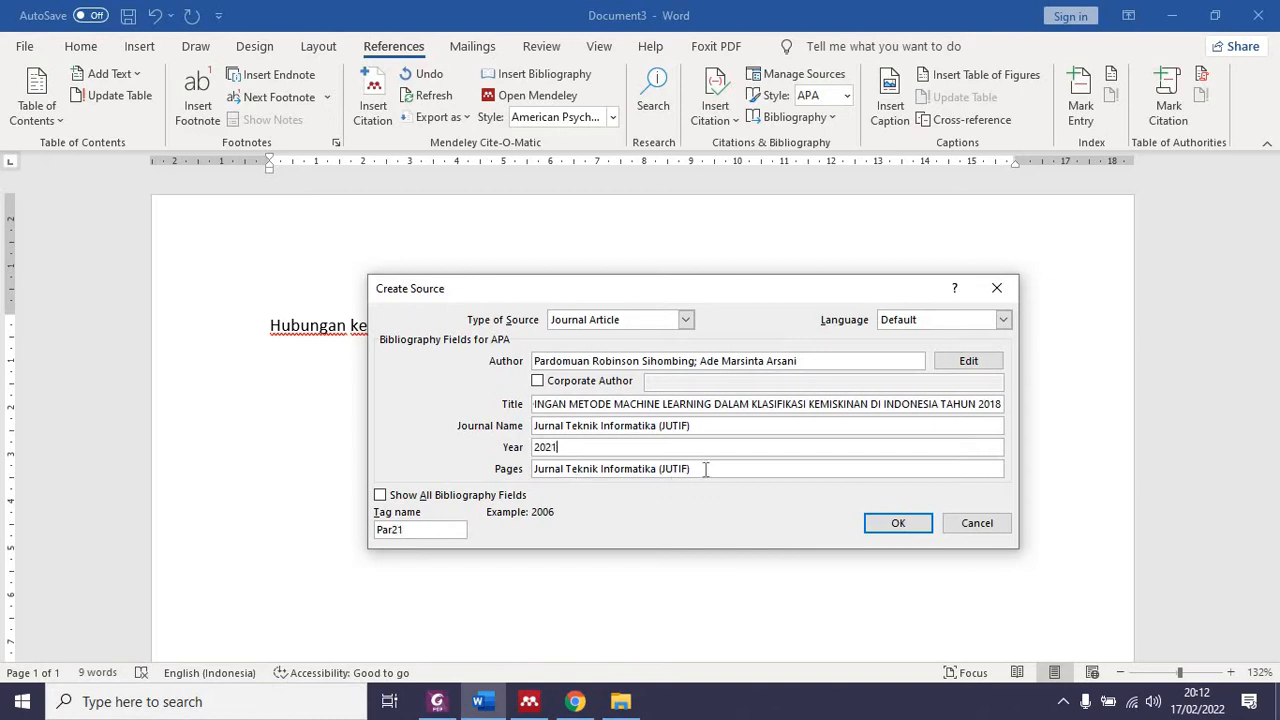
- Clear the source's Pages field and fill it with the page range 51-56 copied from the PDF
left_click_drag(706, 470, 580, 626)
key("BackSpace")
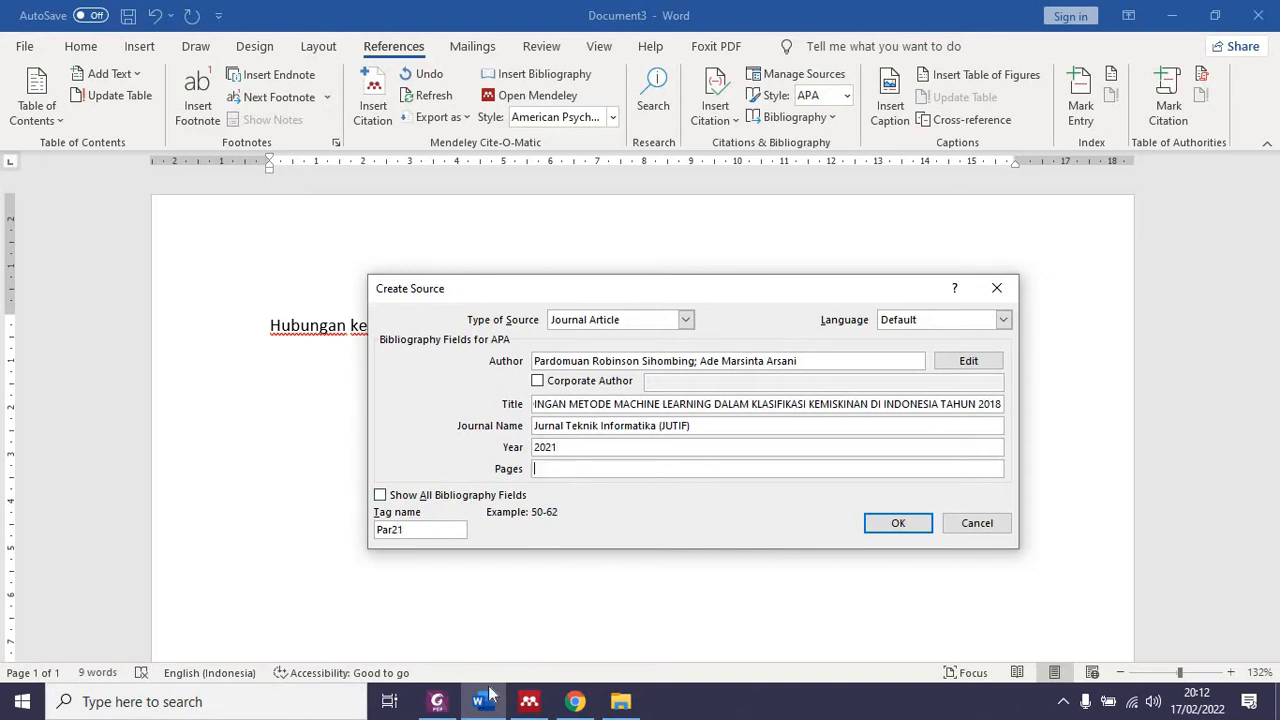
left_click(436, 701)
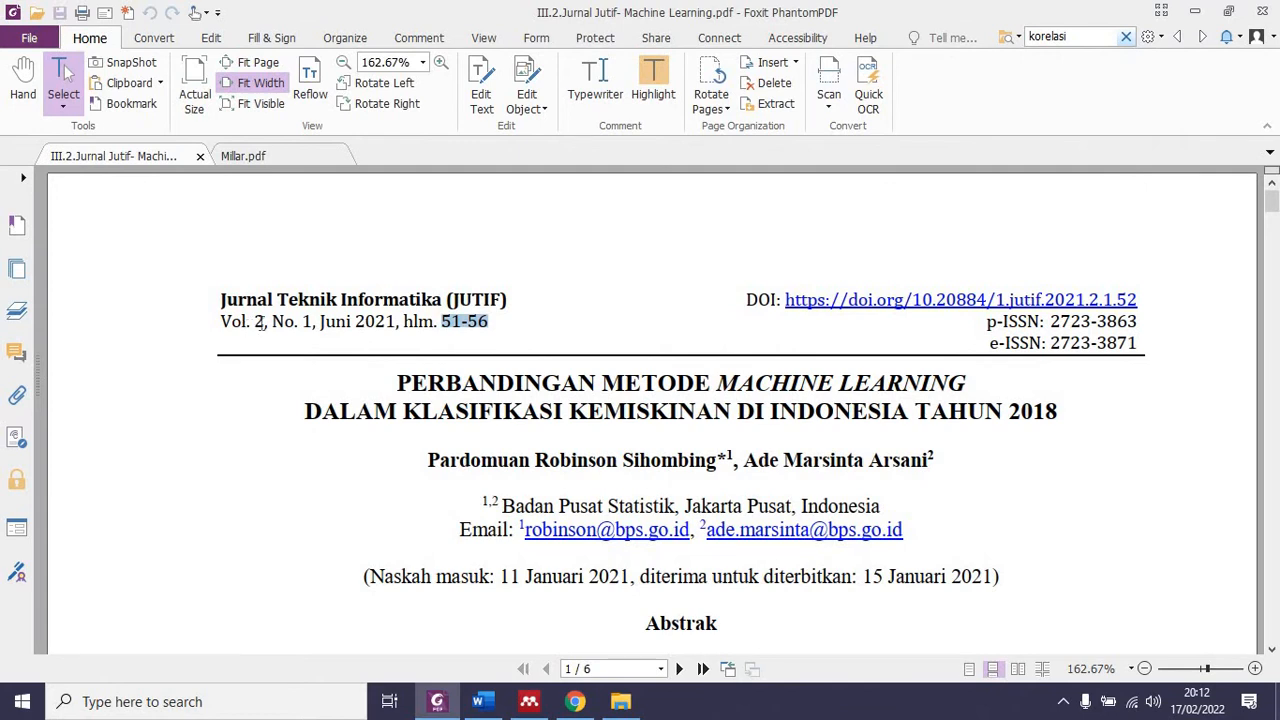
right_click(455, 330)
left_click(472, 340)
left_click(478, 701)
key("ctrl+v")
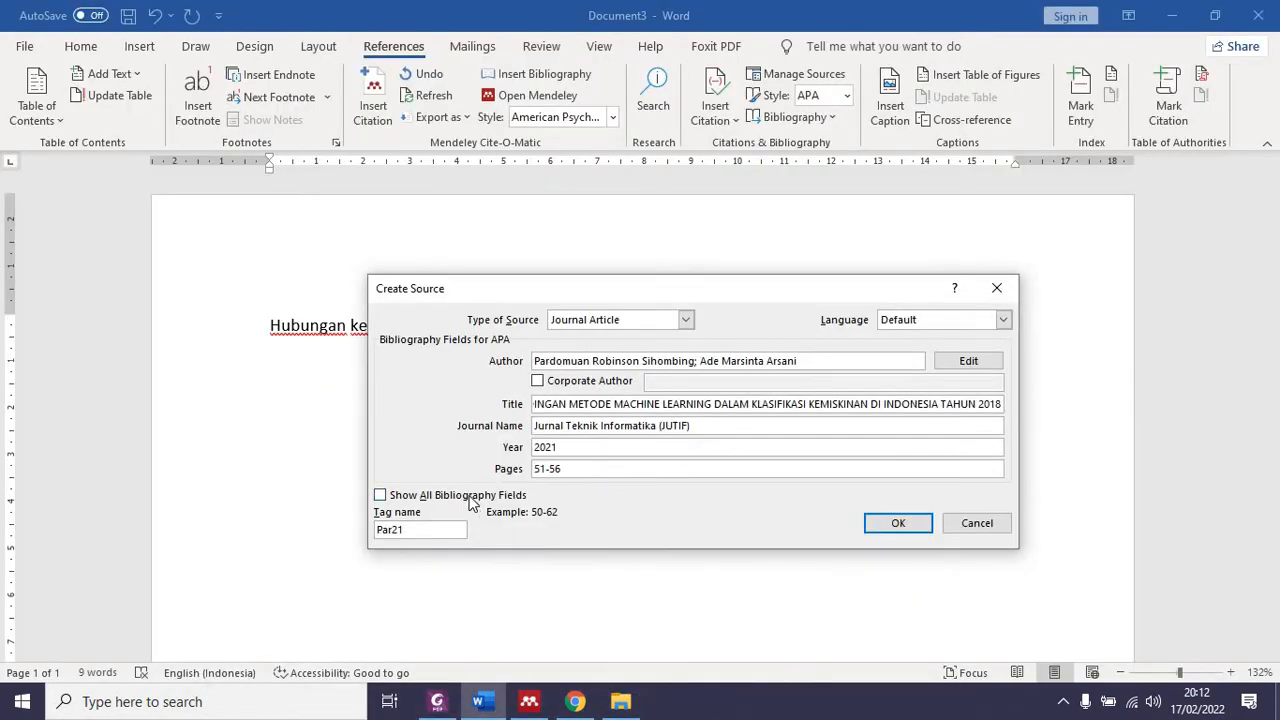
- Show all bibliography fields, set the source's Volume to 2 and confirm the new source
left_click(468, 495)
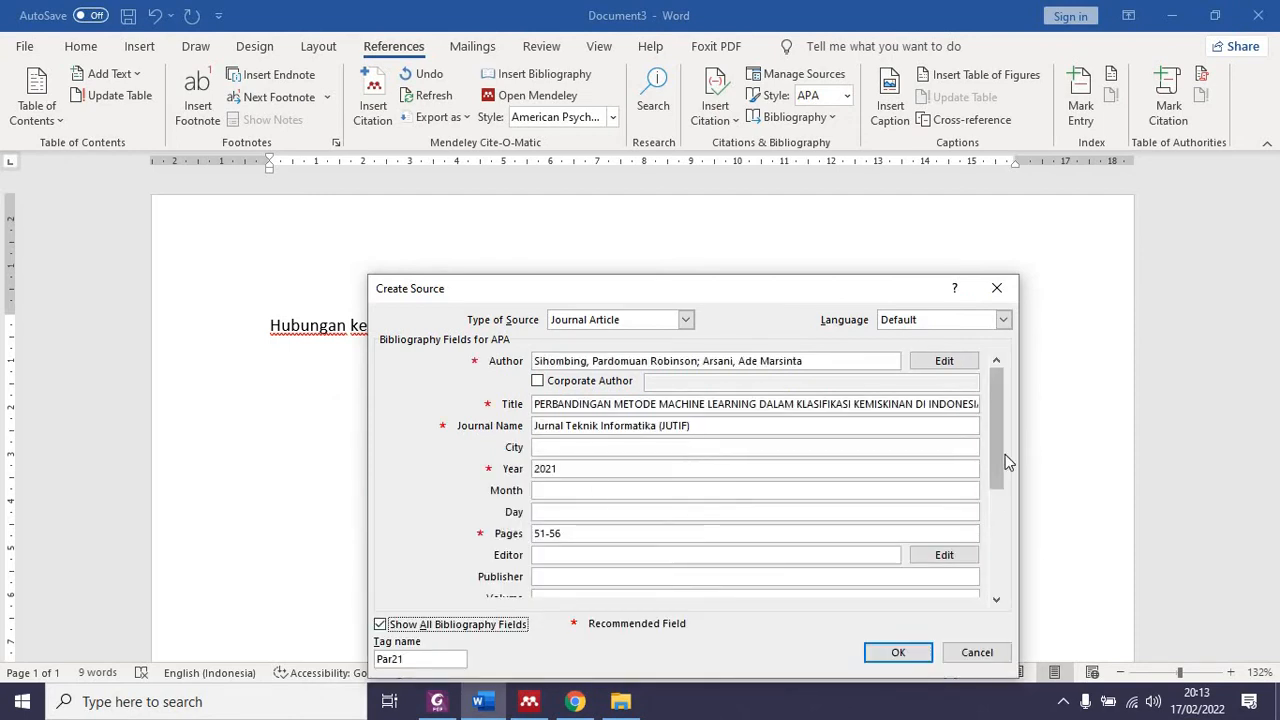
mouse_move(997, 425)
left_mouse_down()
mouse_move(997, 525)
mouse_move(1003, 423)
left_mouse_up()
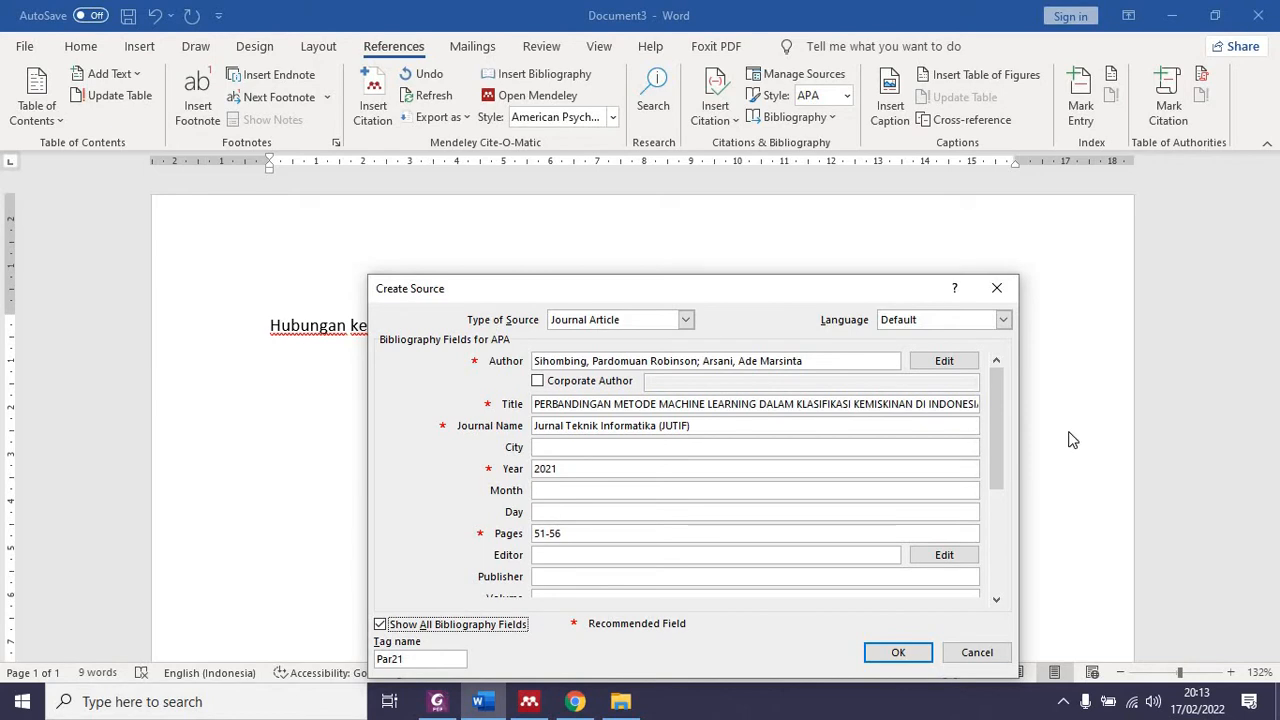
left_click_drag(1003, 438, 999, 465)
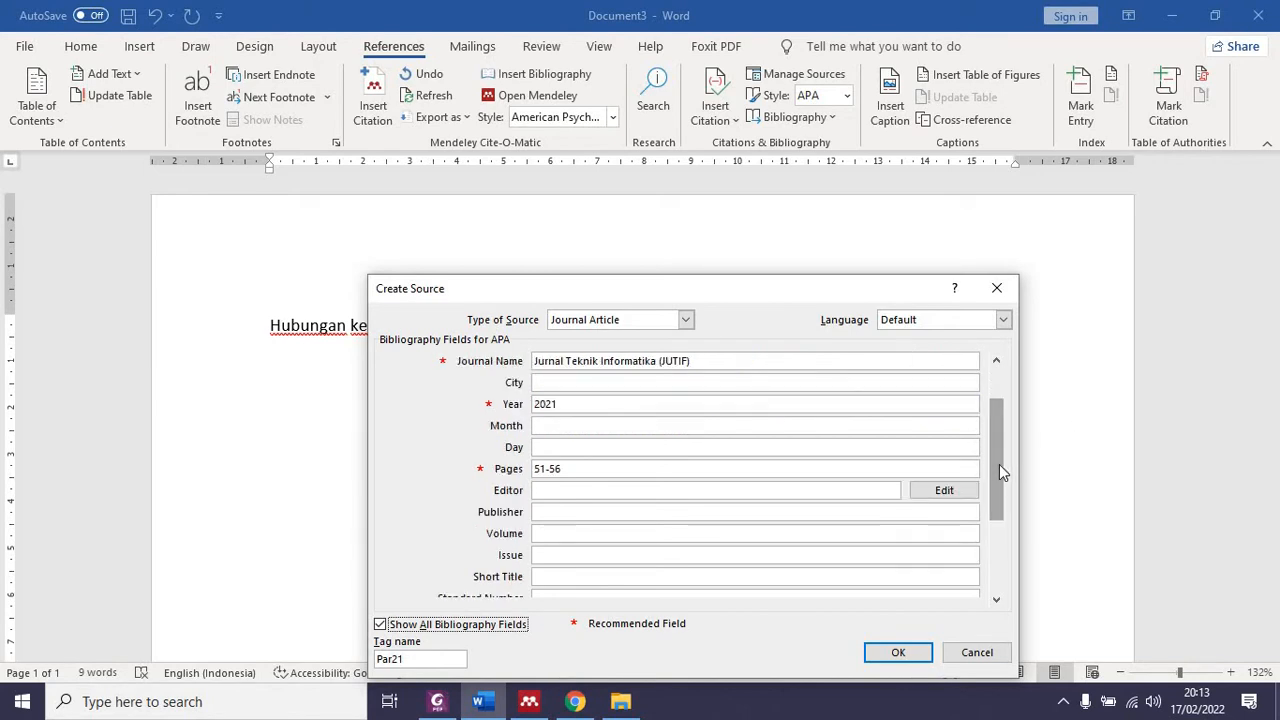
left_click(593, 534)
left_click(436, 702)
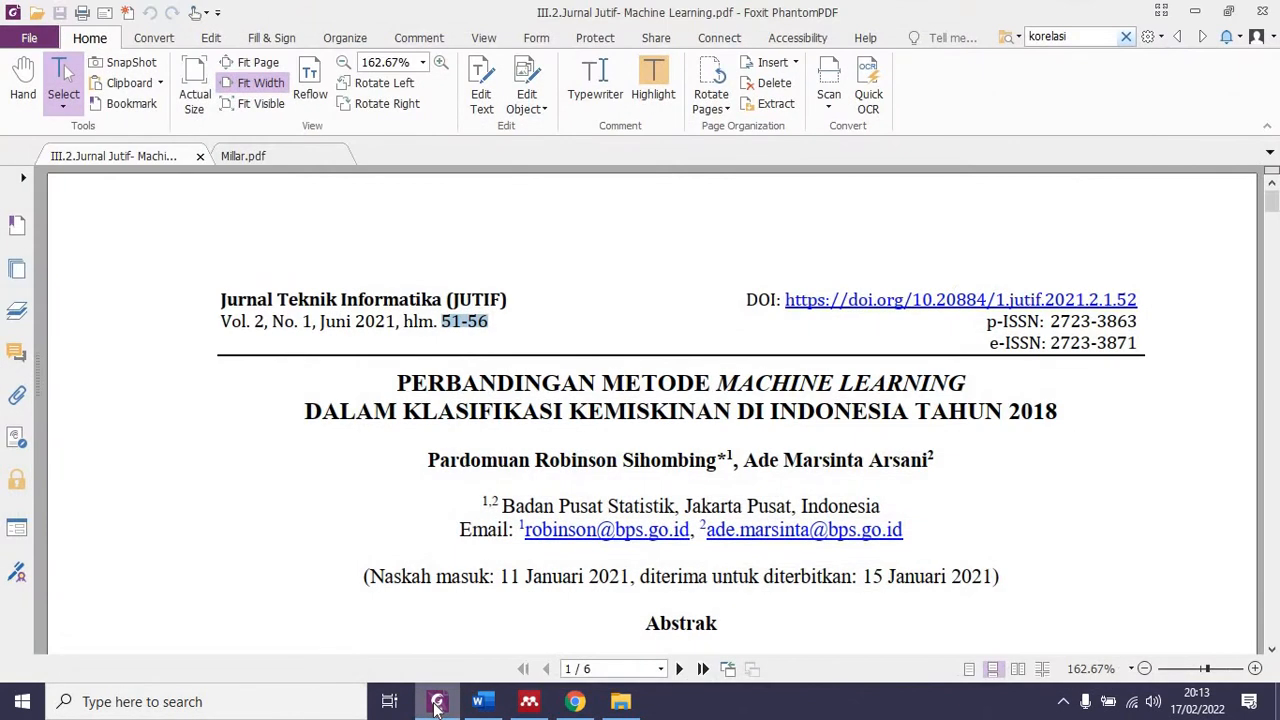
left_click(436, 702)
type("2")
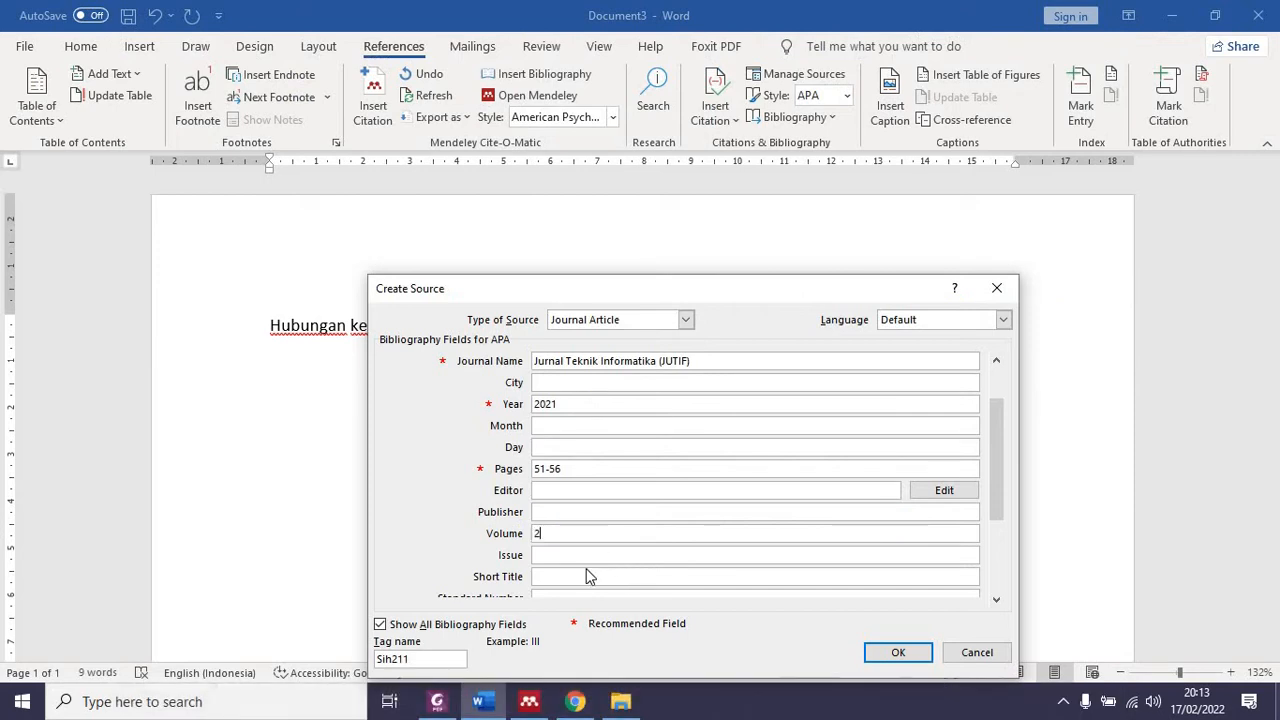
key("Tab")
left_click(896, 653)
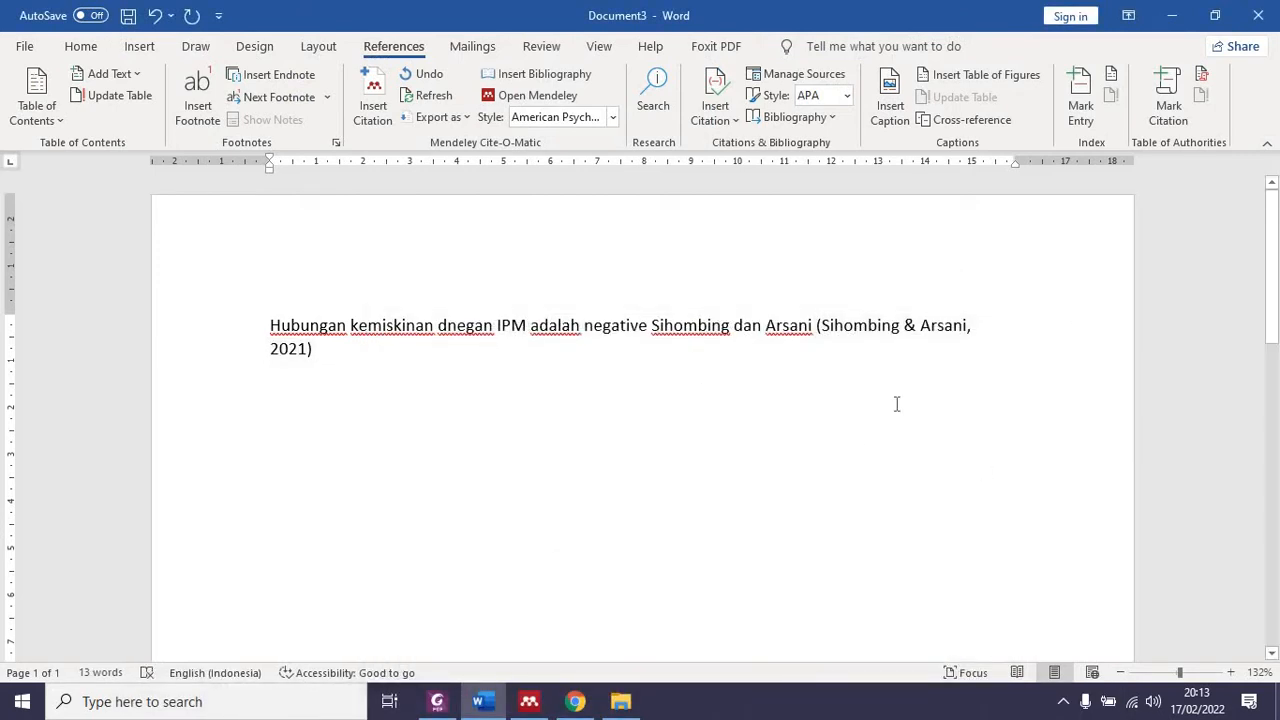
- Edit the inserted citation to suppress its author and title, leaving the year
left_click(885, 327)
left_click(322, 367)
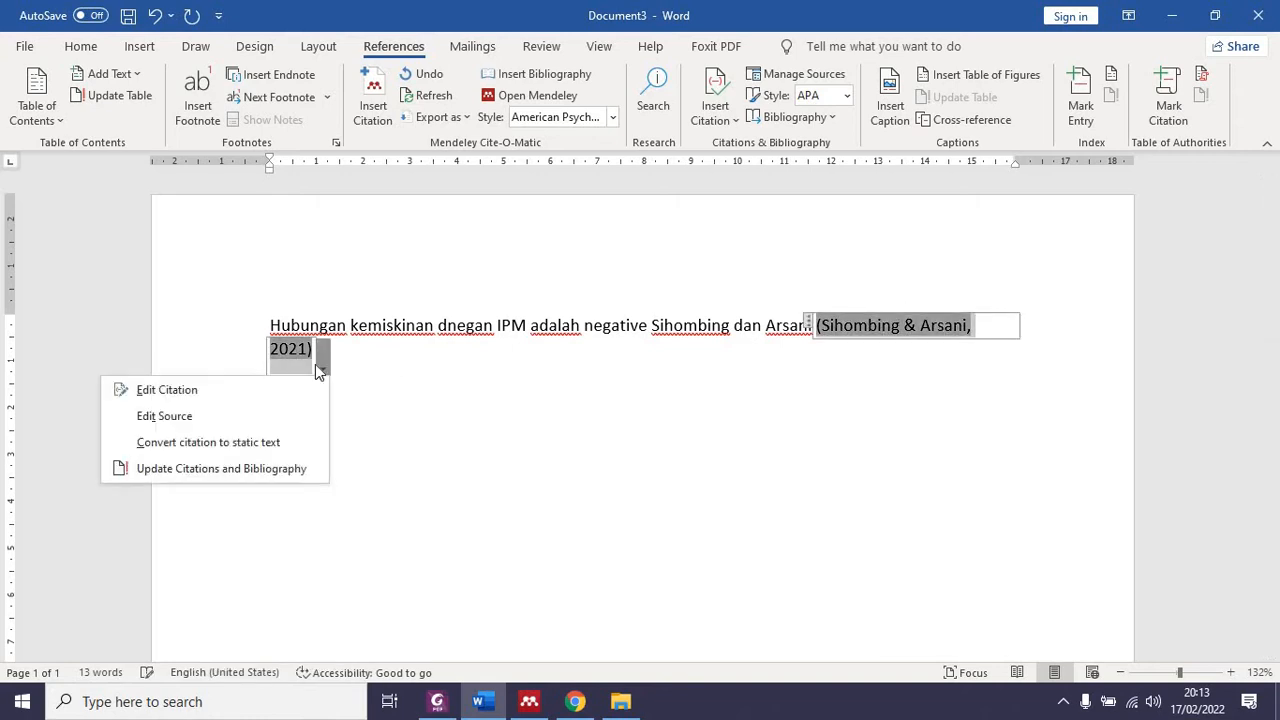
left_click(278, 391)
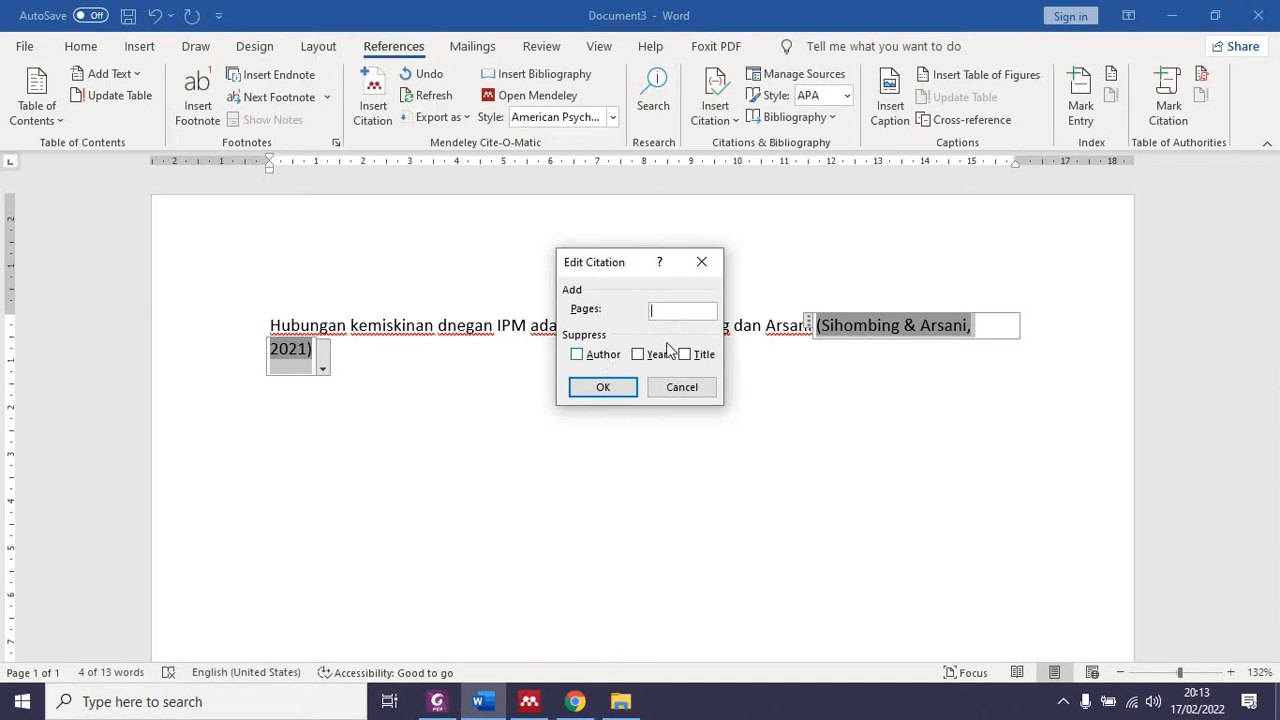
left_click(577, 354)
left_click(685, 354)
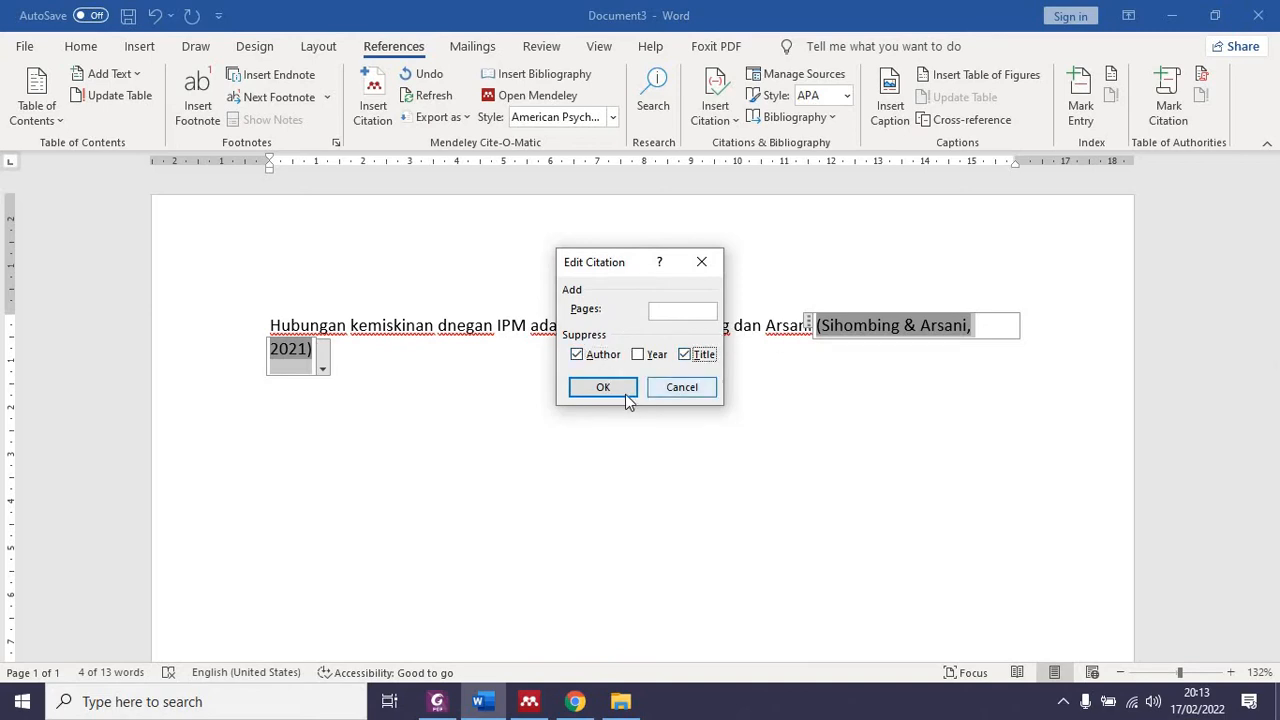
left_click(614, 395)
left_click(796, 443)
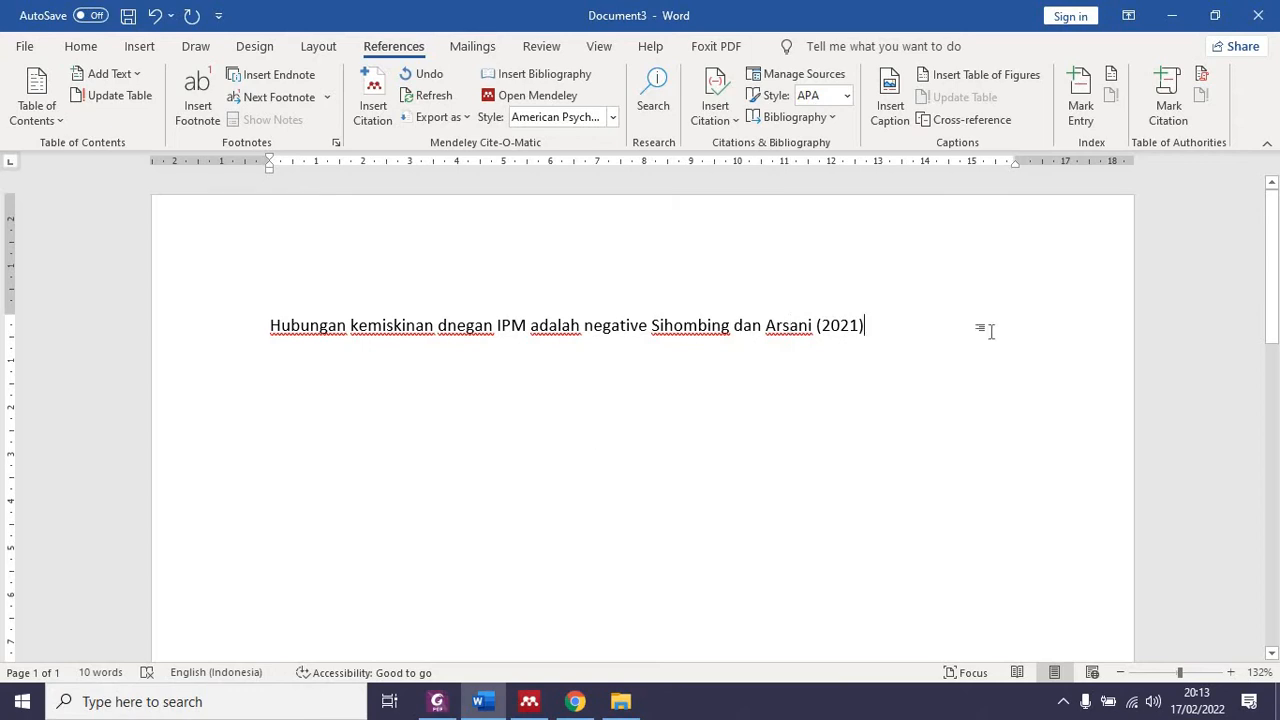
- Duplicate the sentence without its citation onto a new line below it
key("Return")
left_click_drag(279, 322, 754, 353)
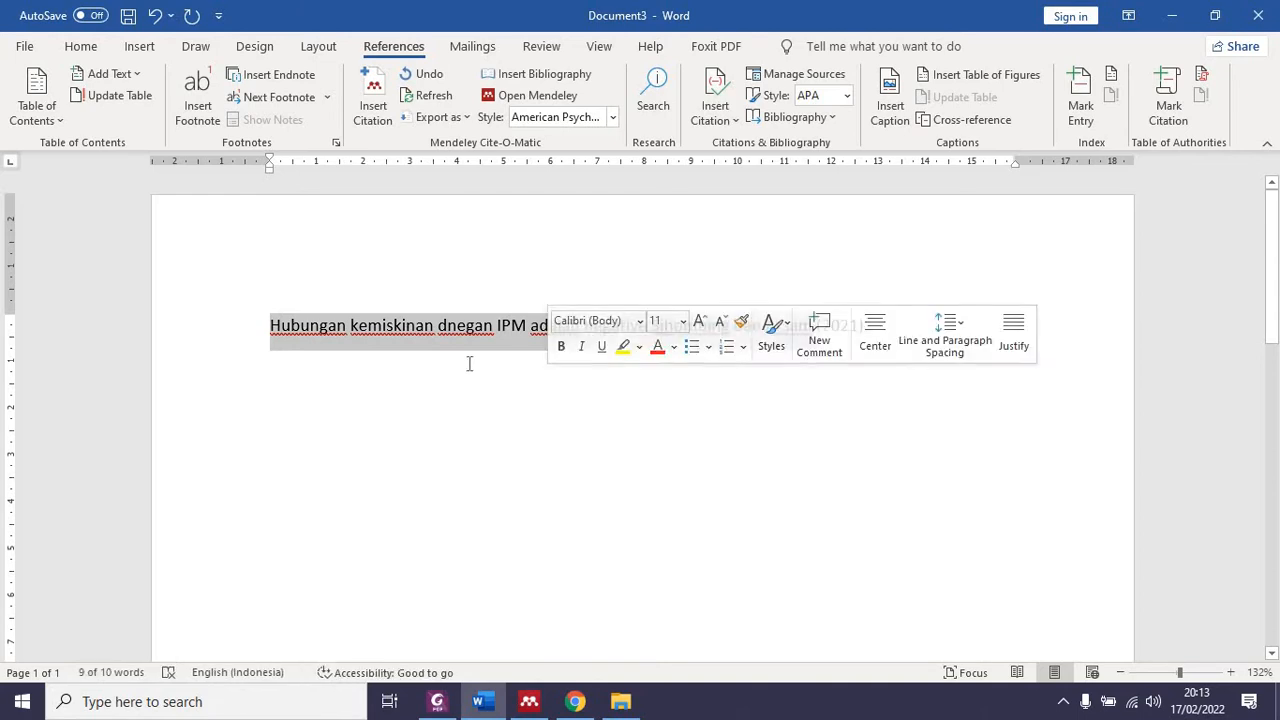
key("ctrl+c")
key("End")
key("Return")
key("ctrl+v")
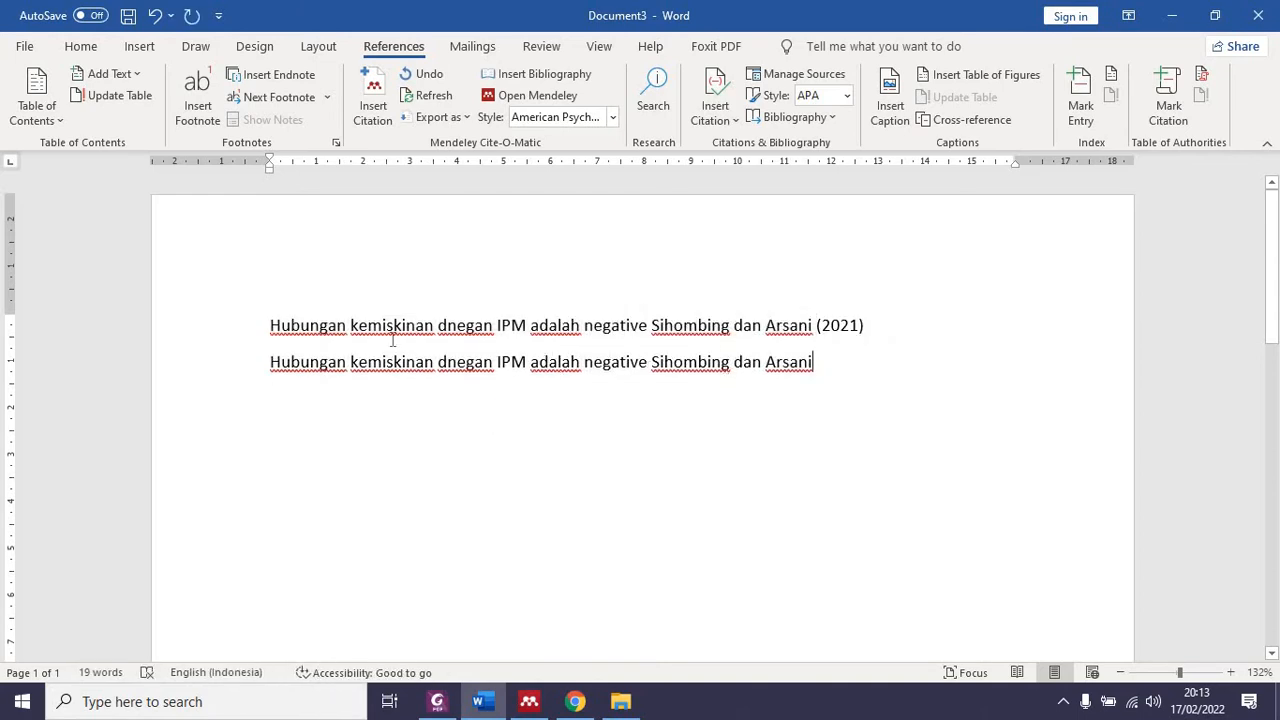
- Replace the two author names ending the second sentence with a citation of the saved journal article source
left_click_drag(652, 362, 817, 377)
key("Delete")
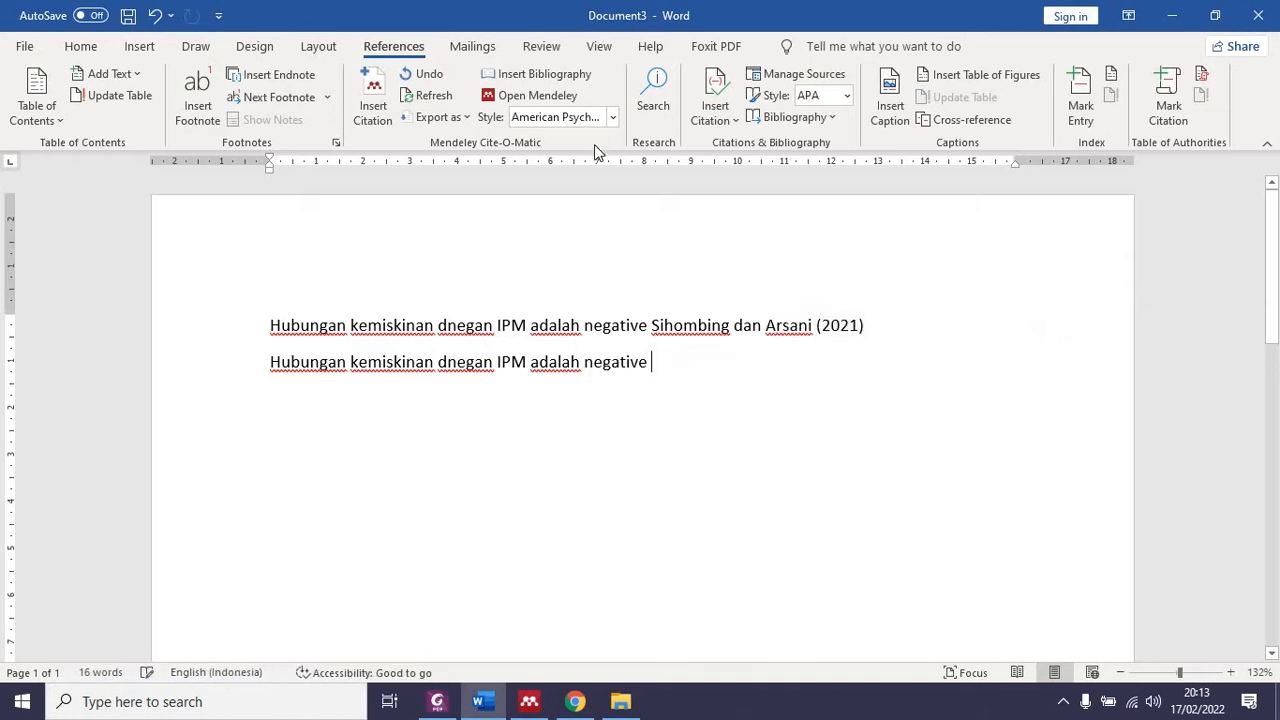
left_click(715, 112)
left_click(743, 172)
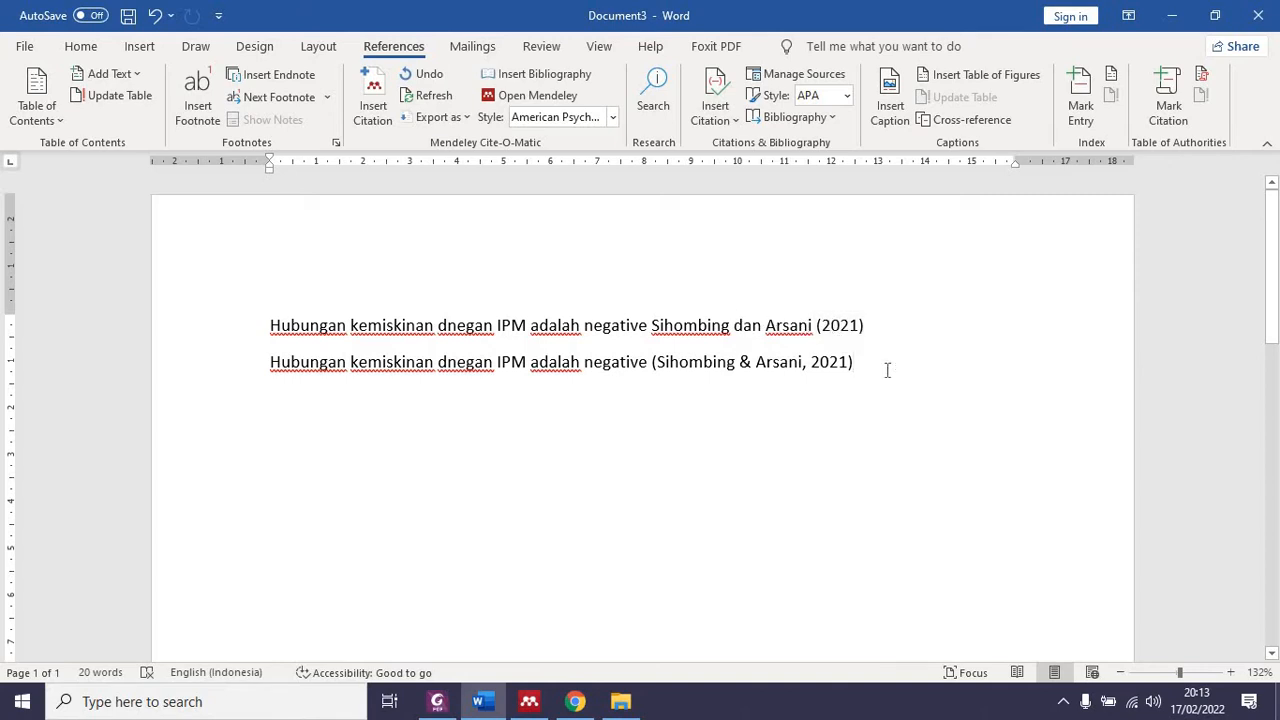
- Start another new citation source below the two sentences and set its type to Book
left_click(719, 123)
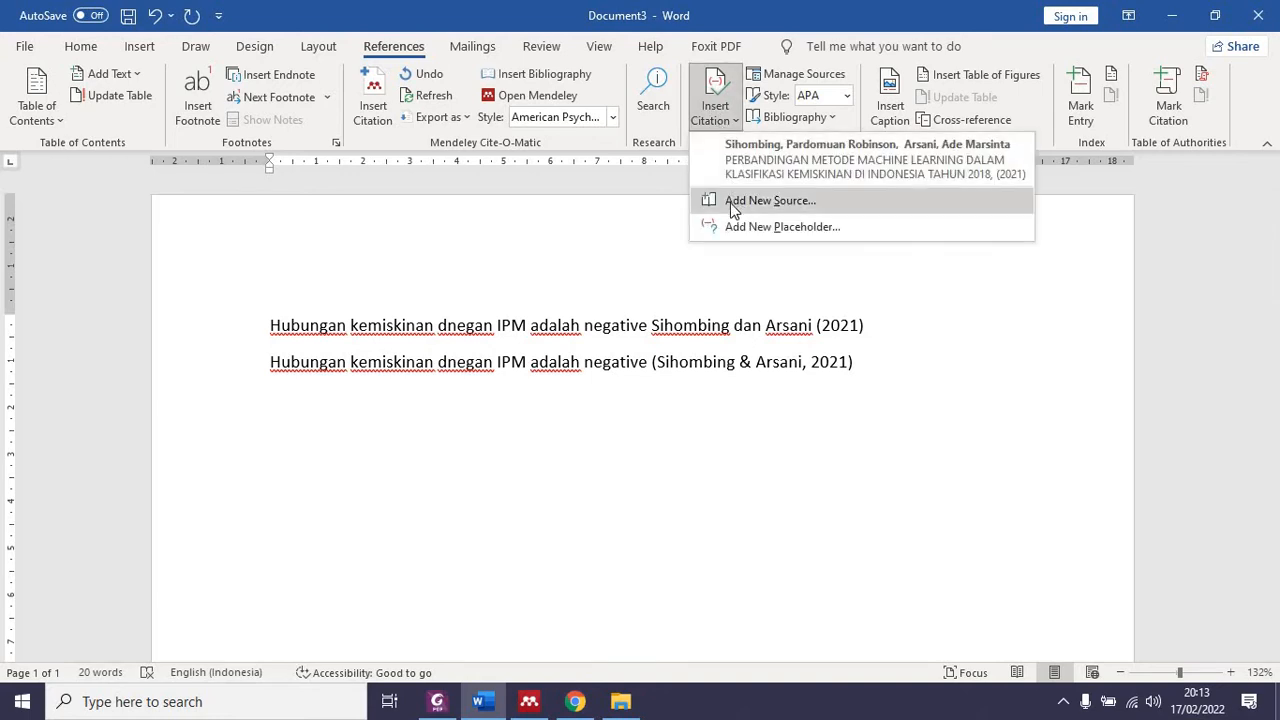
left_click(762, 204)
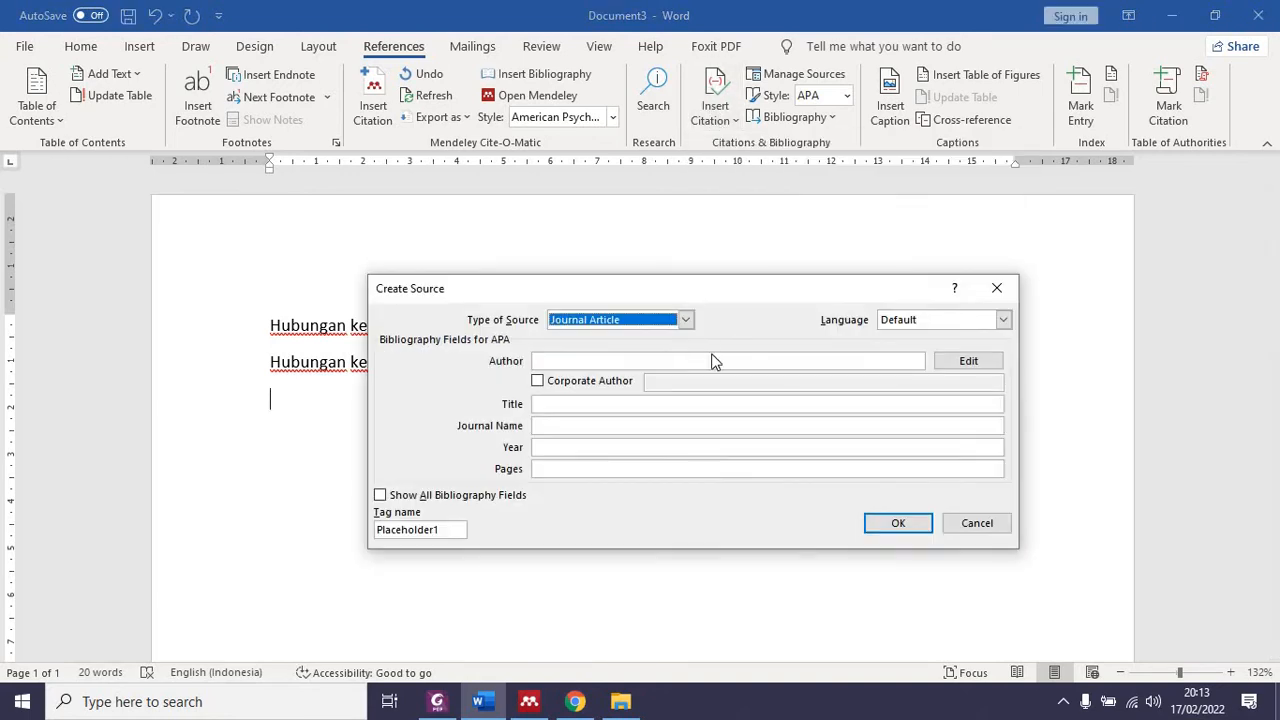
left_click(686, 320)
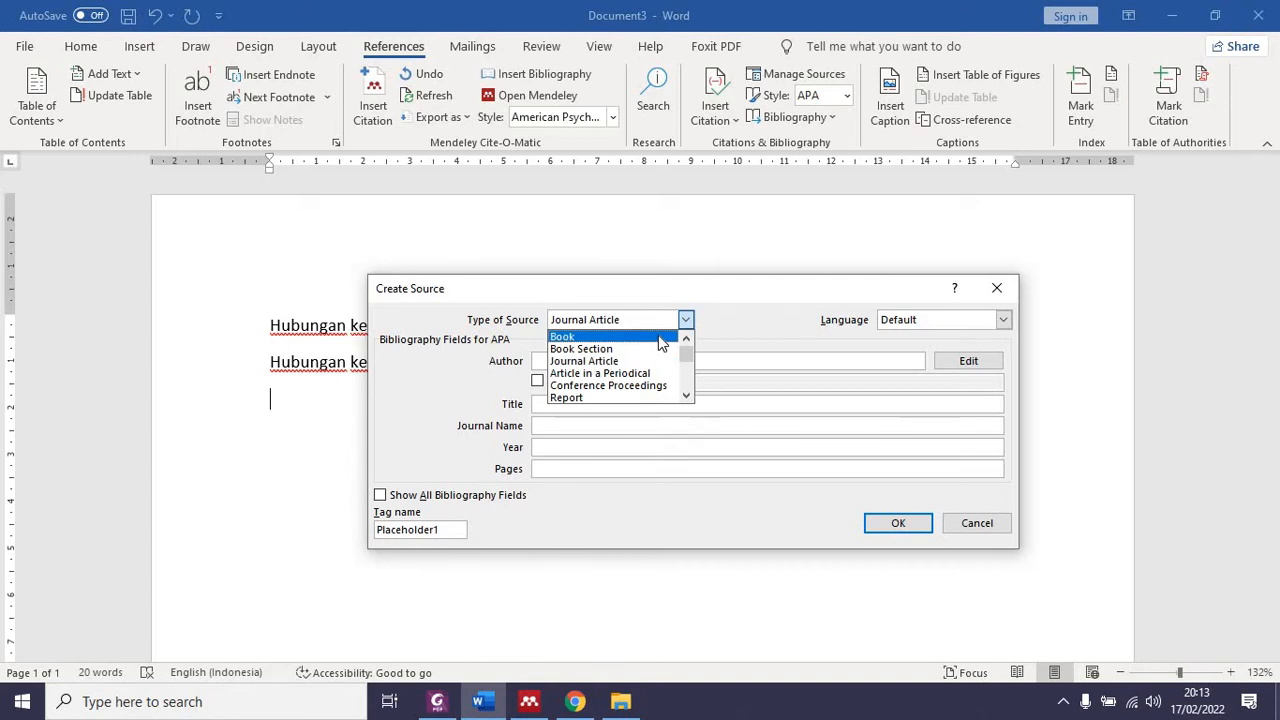
left_click(662, 338)
left_click(686, 320)
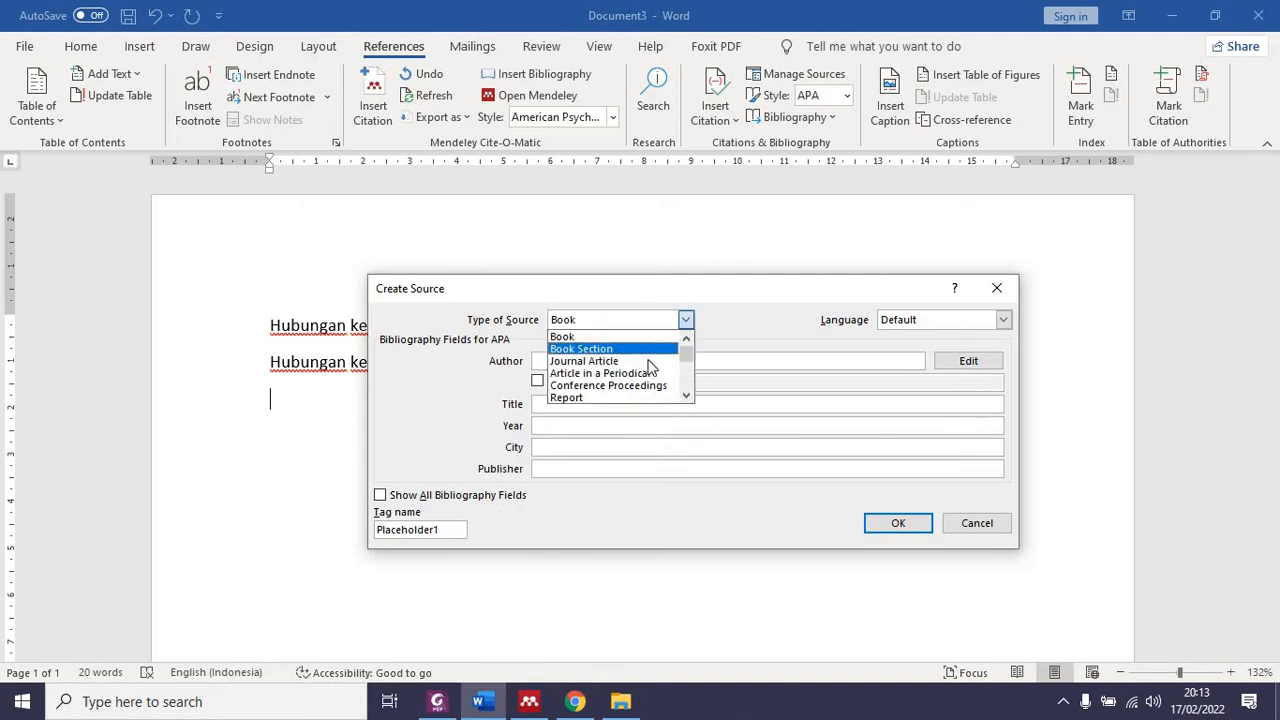
scroll(646, 388, "down", 4)
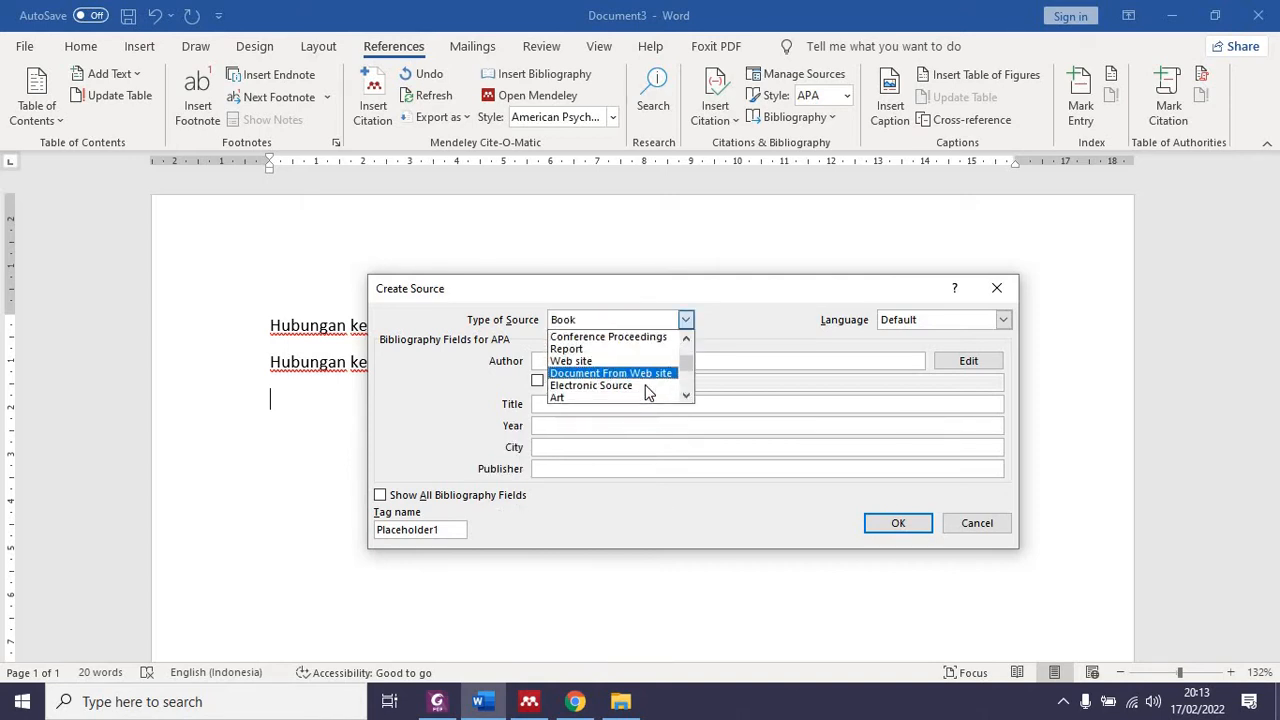
scroll(660, 375, "up", 4)
left_click(629, 360)
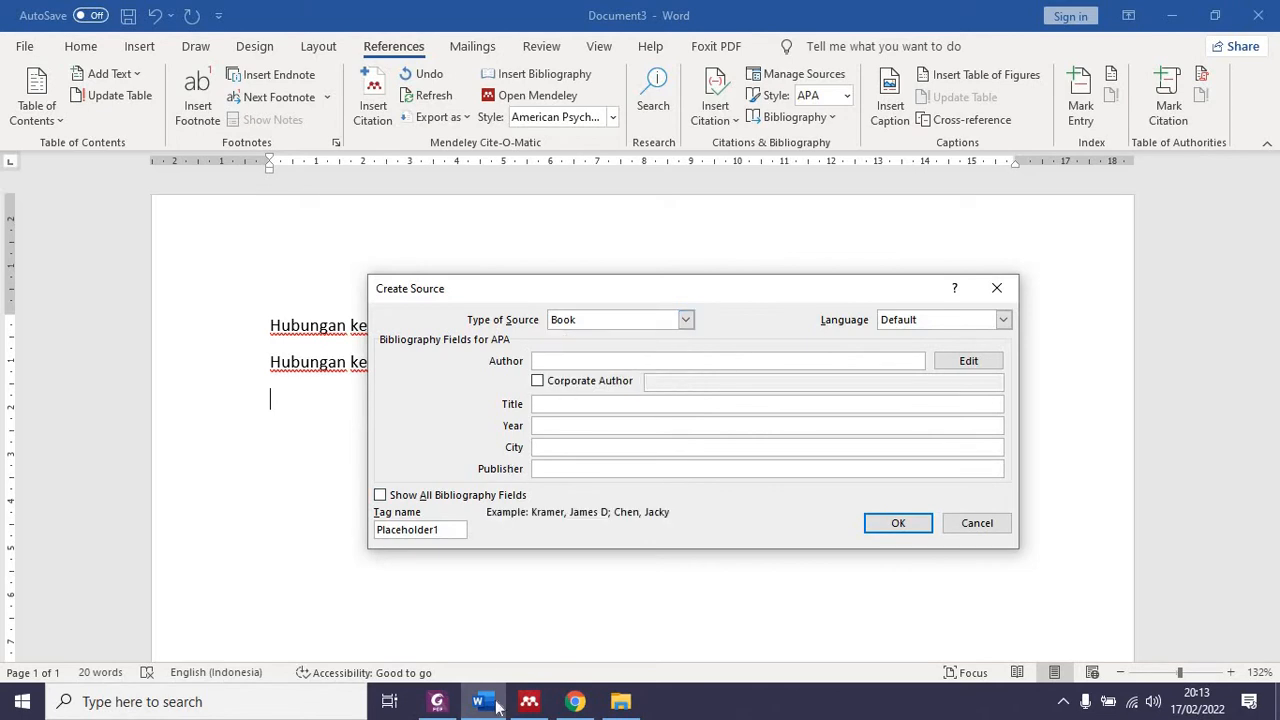
- Switch to the PDF reader and select the main title on the first page of the book's PDF
left_click(436, 701)
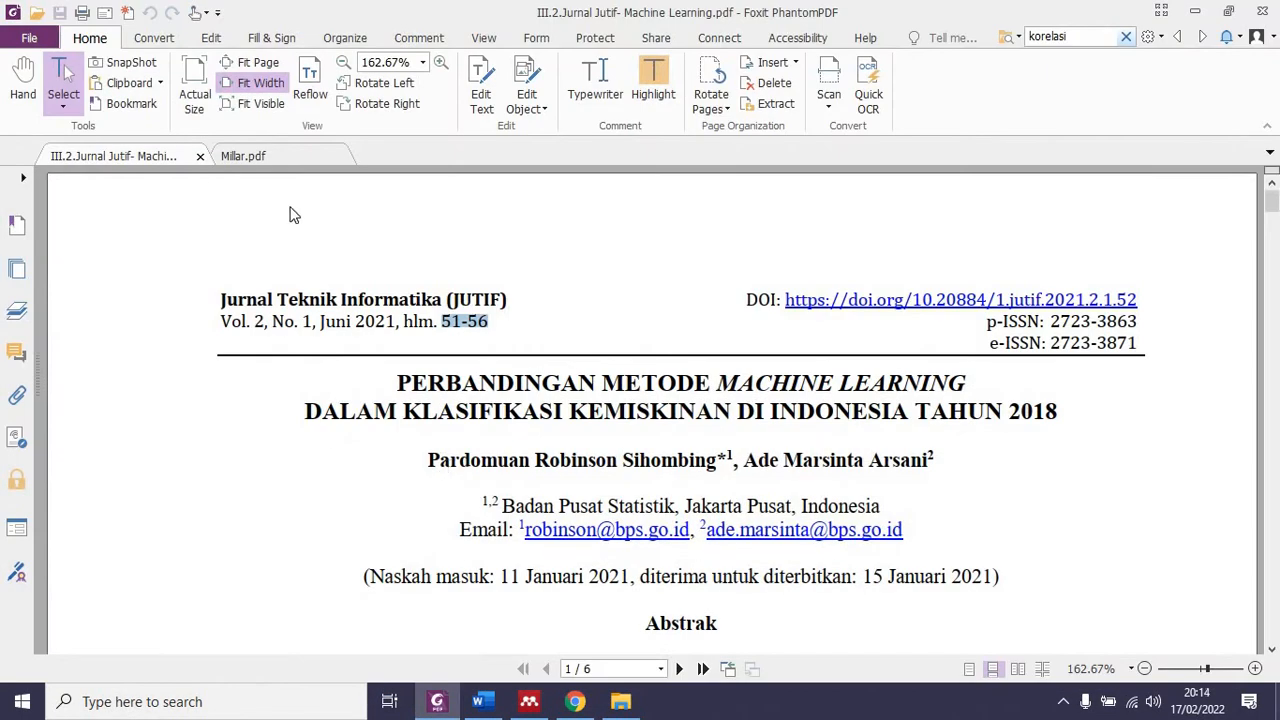
left_click(267, 160)
scroll(580, 287, "up", 3)
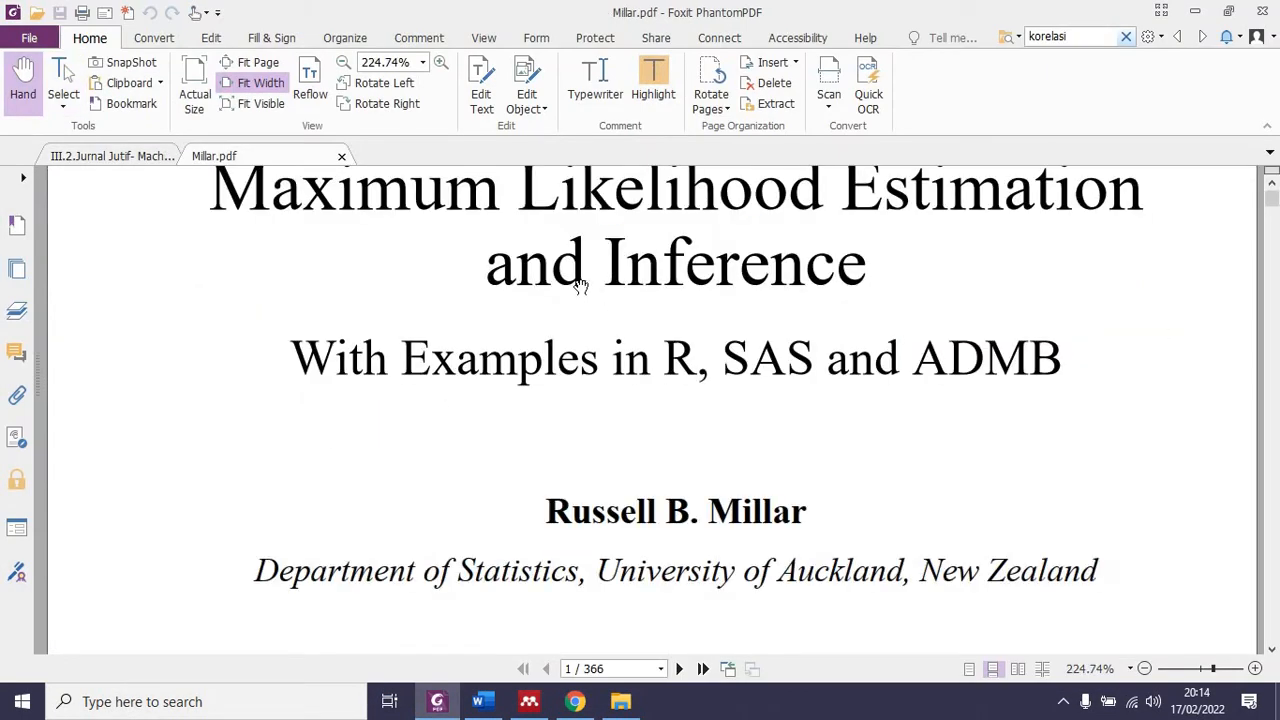
scroll(580, 287, "up", 4)
scroll(309, 506, "down", 3)
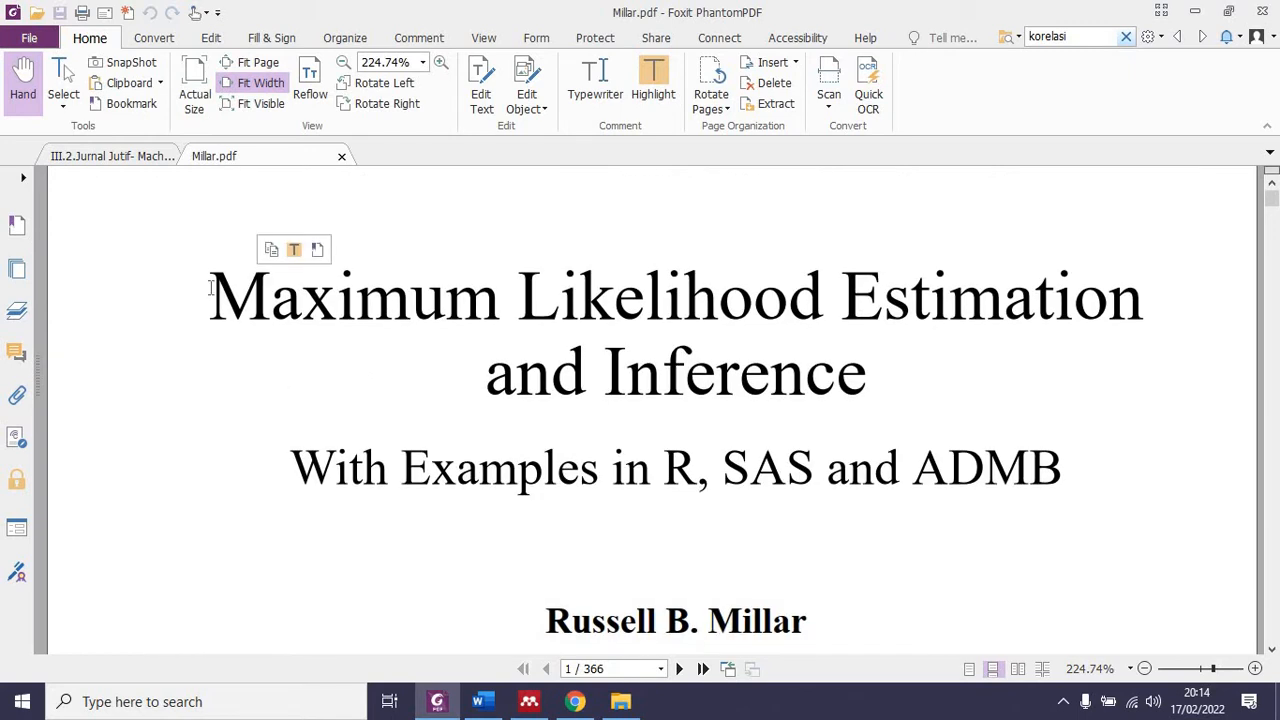
left_click_drag(209, 288, 916, 391)
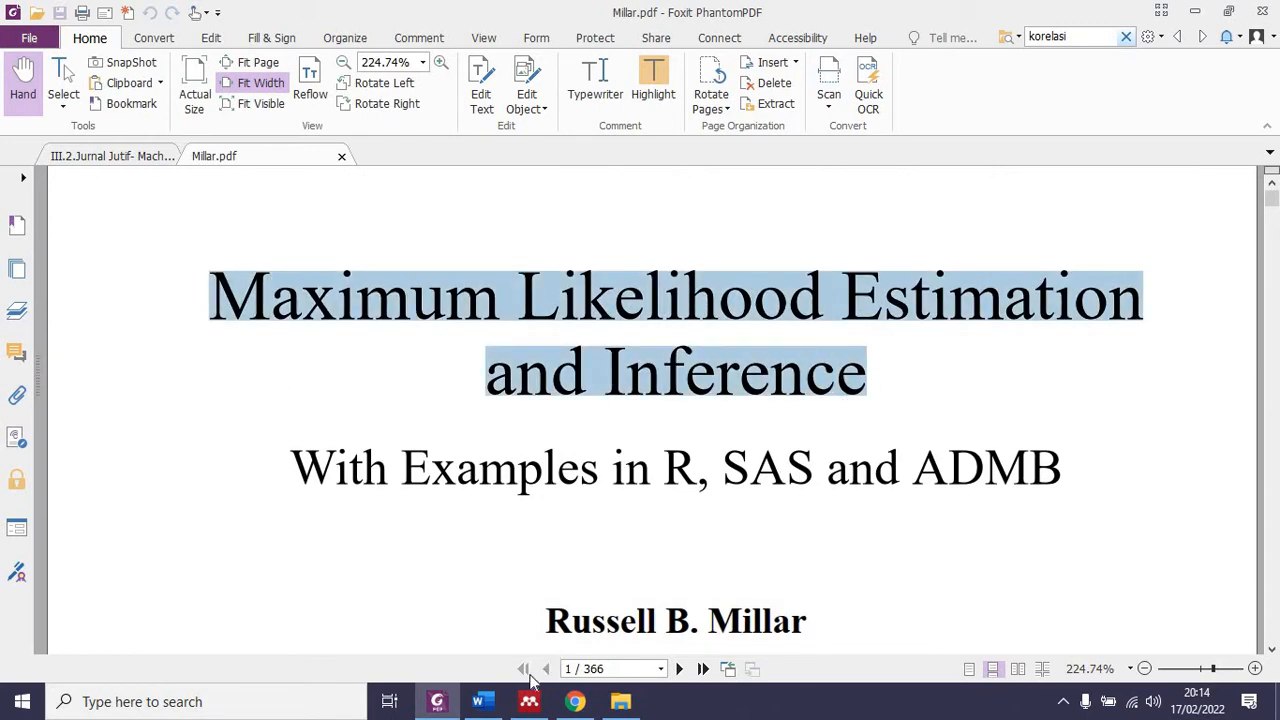
left_click(482, 701)
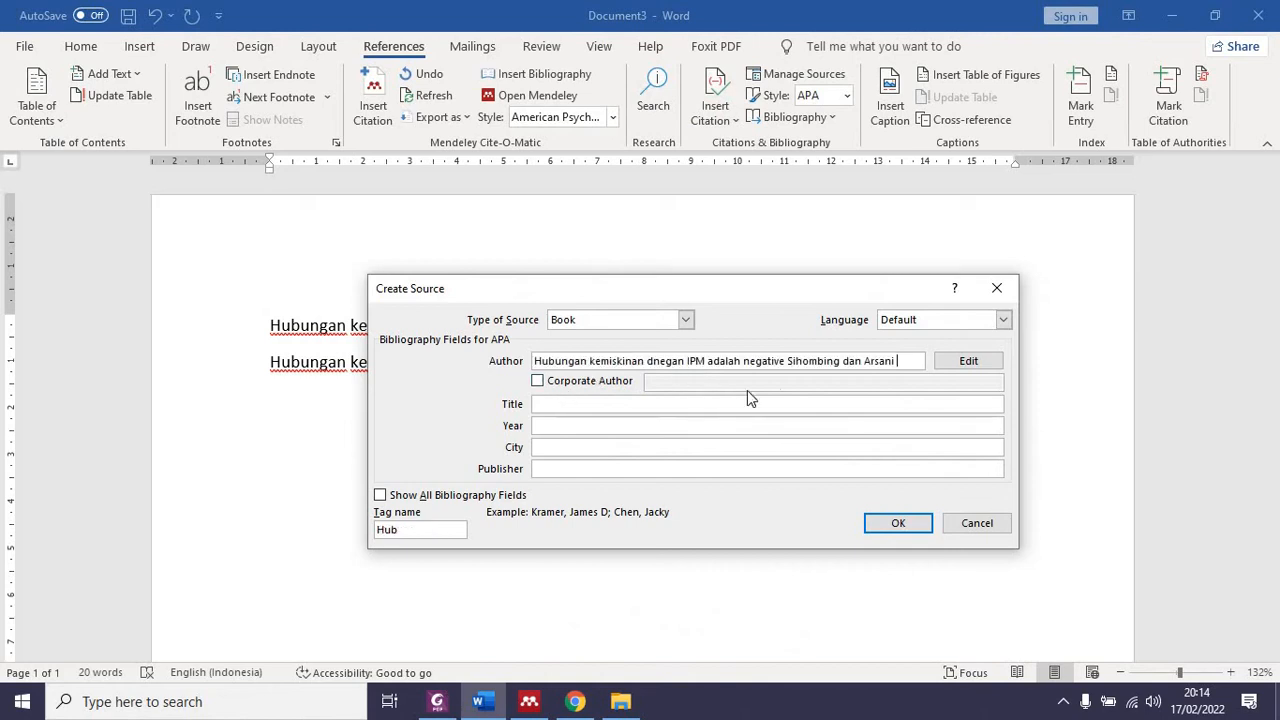
key("ctrl+a")
key("BackSpace")
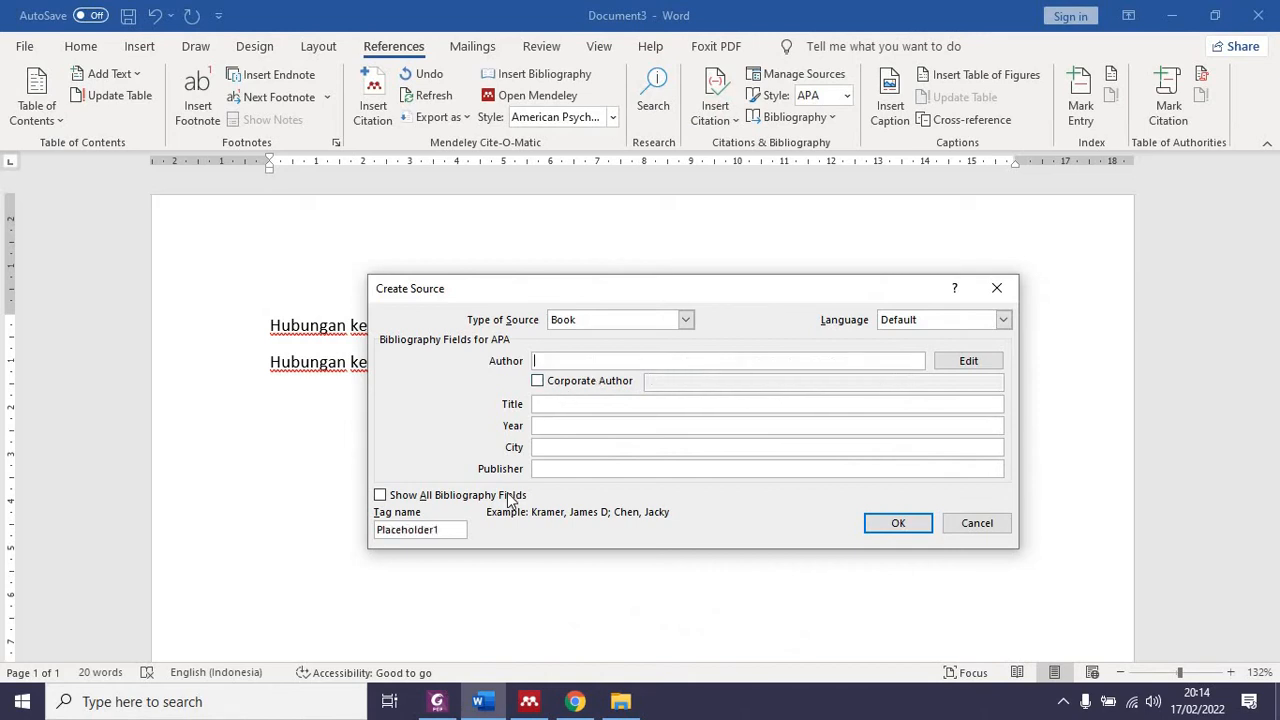
- Copy the title "Maximum Likelihood Estimation and Inference" from the PDF and place it in the book source's Title field, leaving Author empty
left_click(440, 699)
right_click(506, 310)
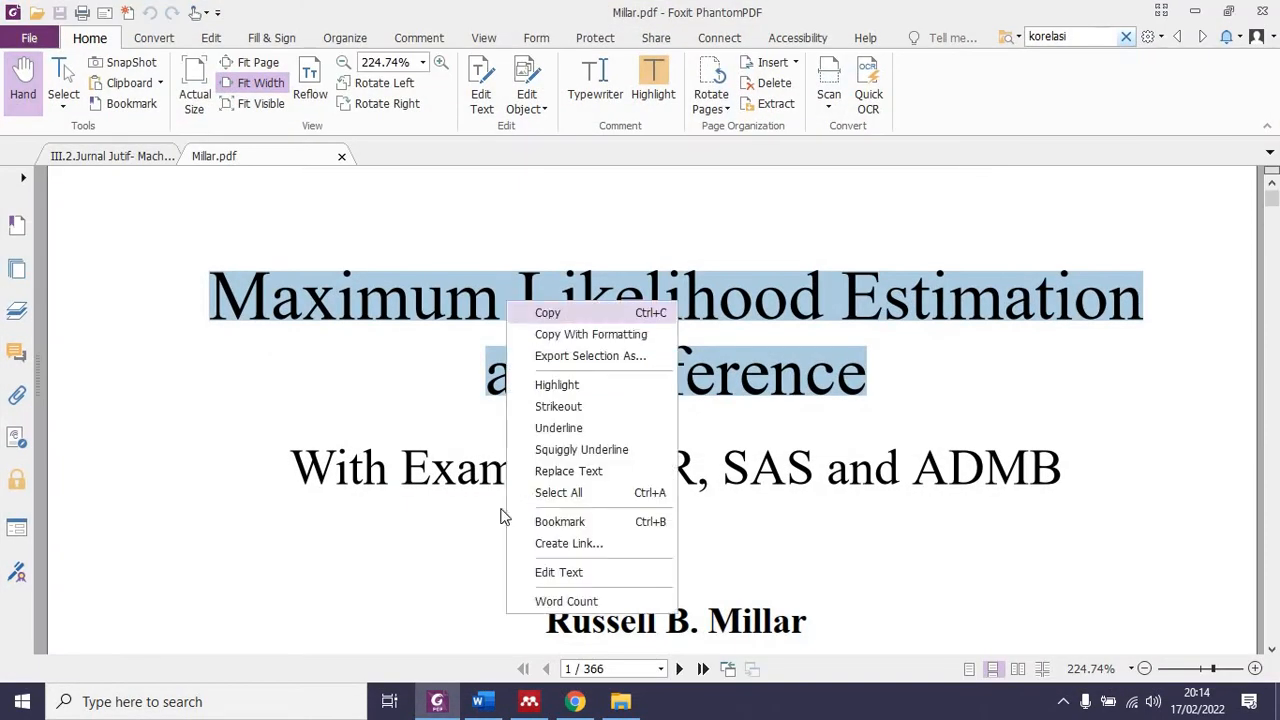
left_click(543, 234)
key("alt+Tab")
key("ctrl+v")
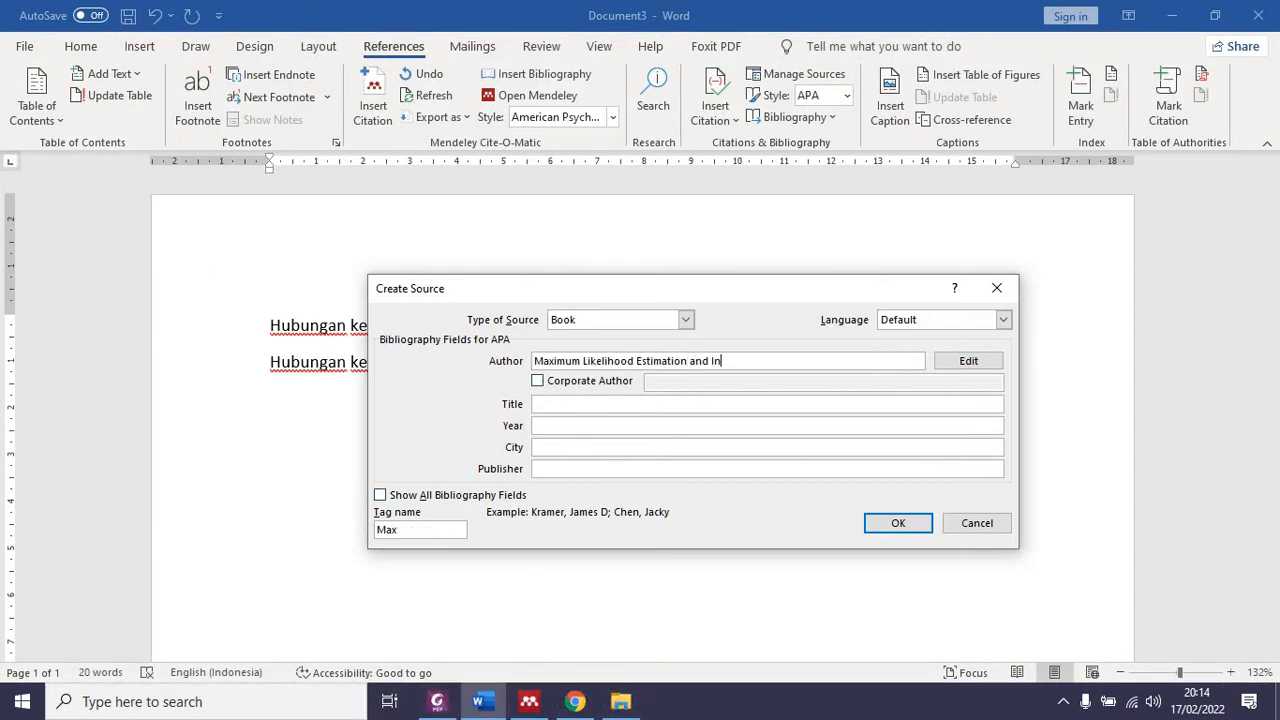
type("and Inference")
left_click_drag(764, 363, 474, 368)
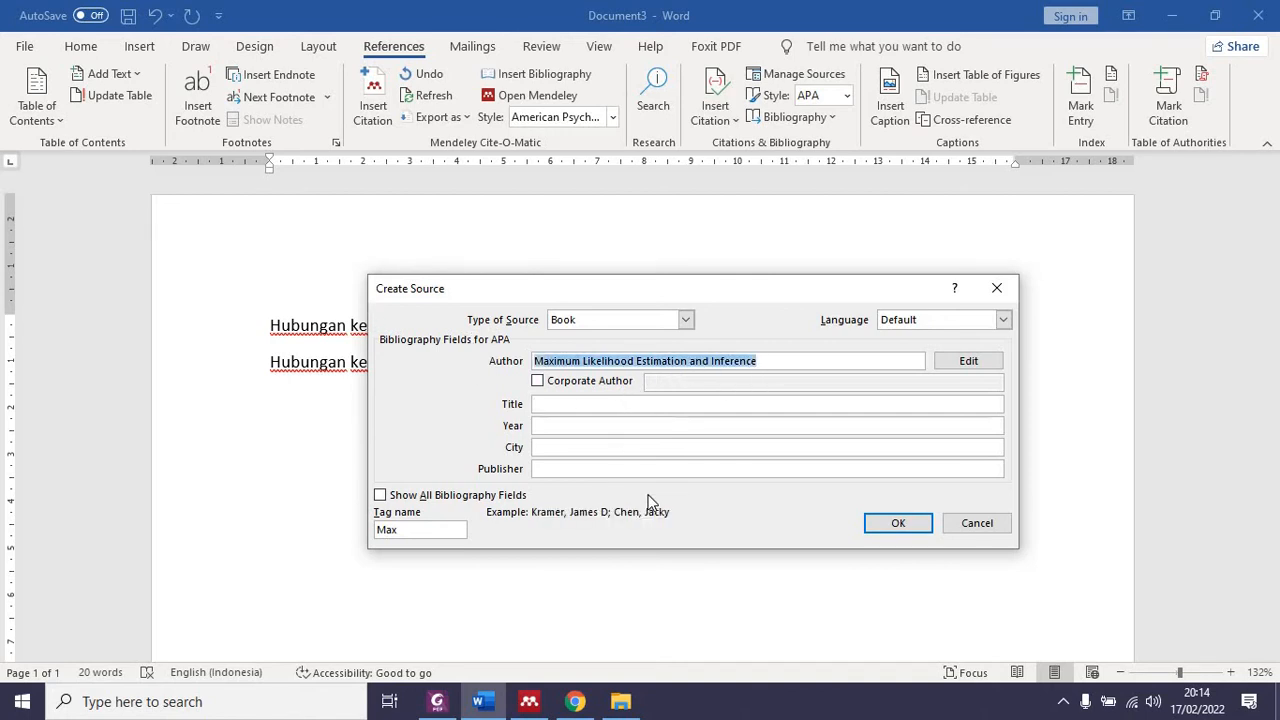
key("ctrl+x")
left_click(594, 403)
key("ctrl+v")
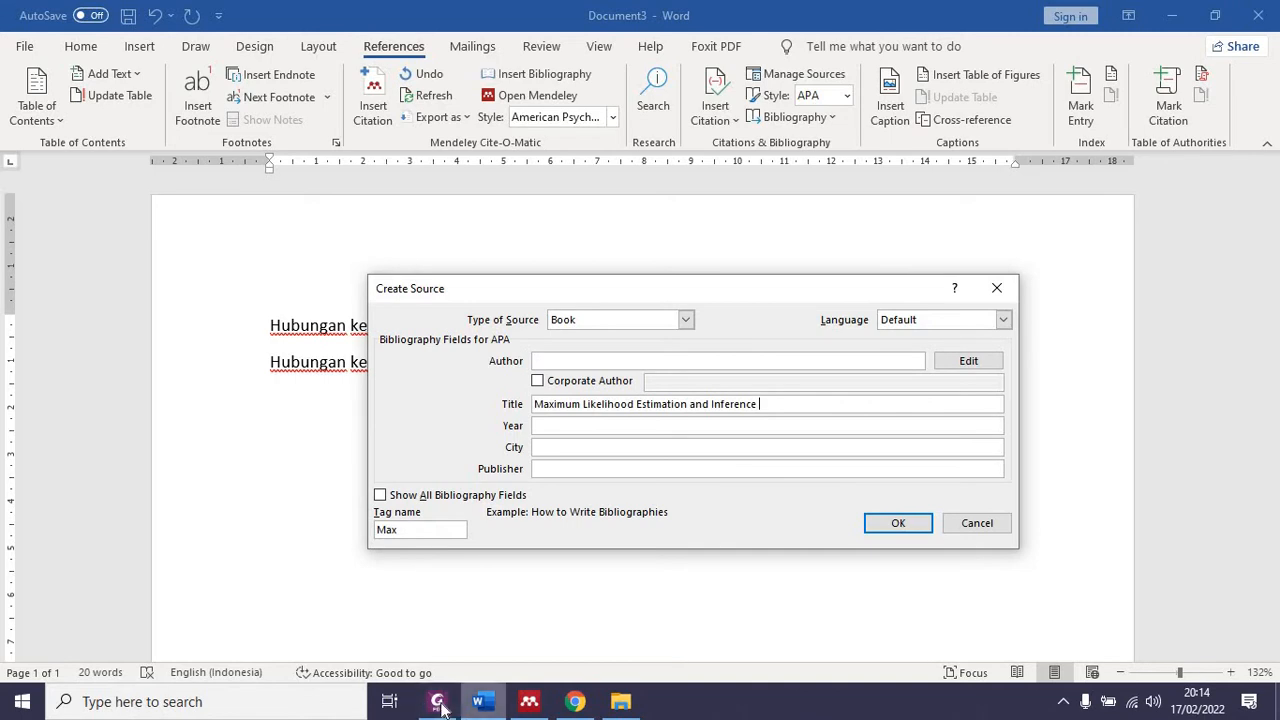
- Append the subtitle "With Examples in R, SAS and ADMB" from the PDF to the book source's title
left_click(439, 703)
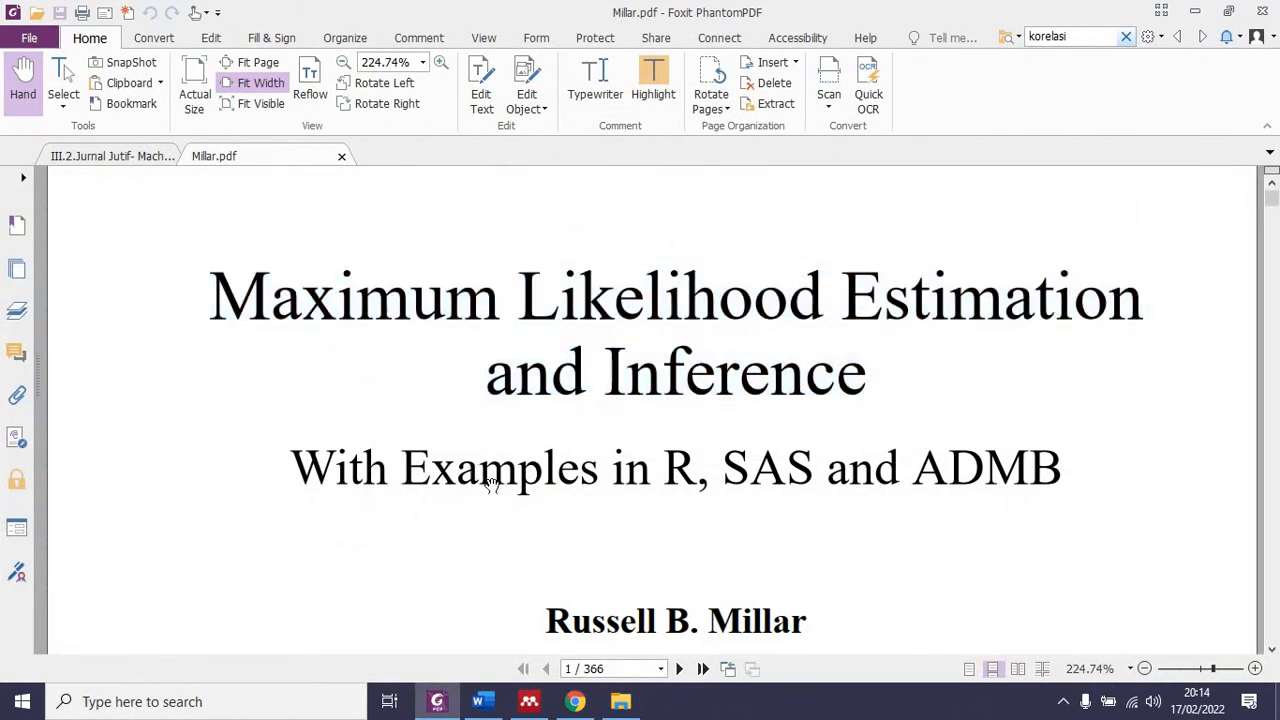
left_click_drag(490, 484, 951, 374)
right_click(951, 372)
left_click(988, 381)
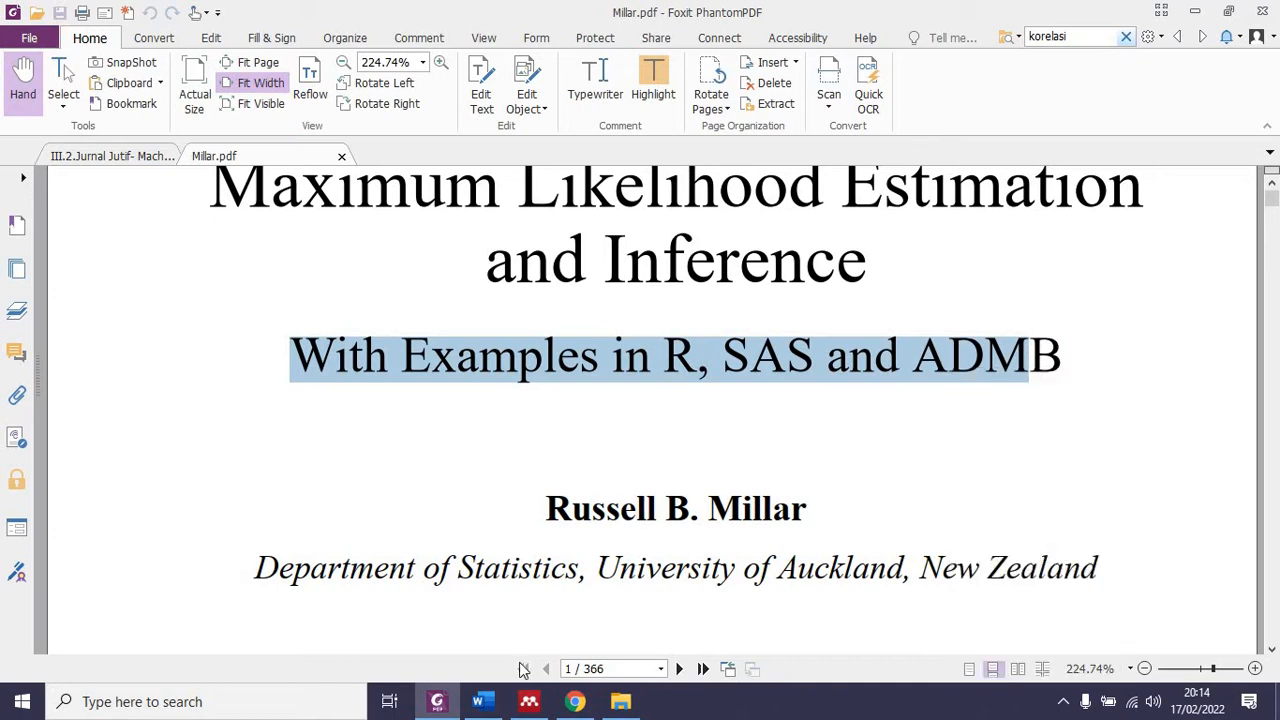
left_click(478, 701)
left_click(935, 402)
key("ctrl+v")
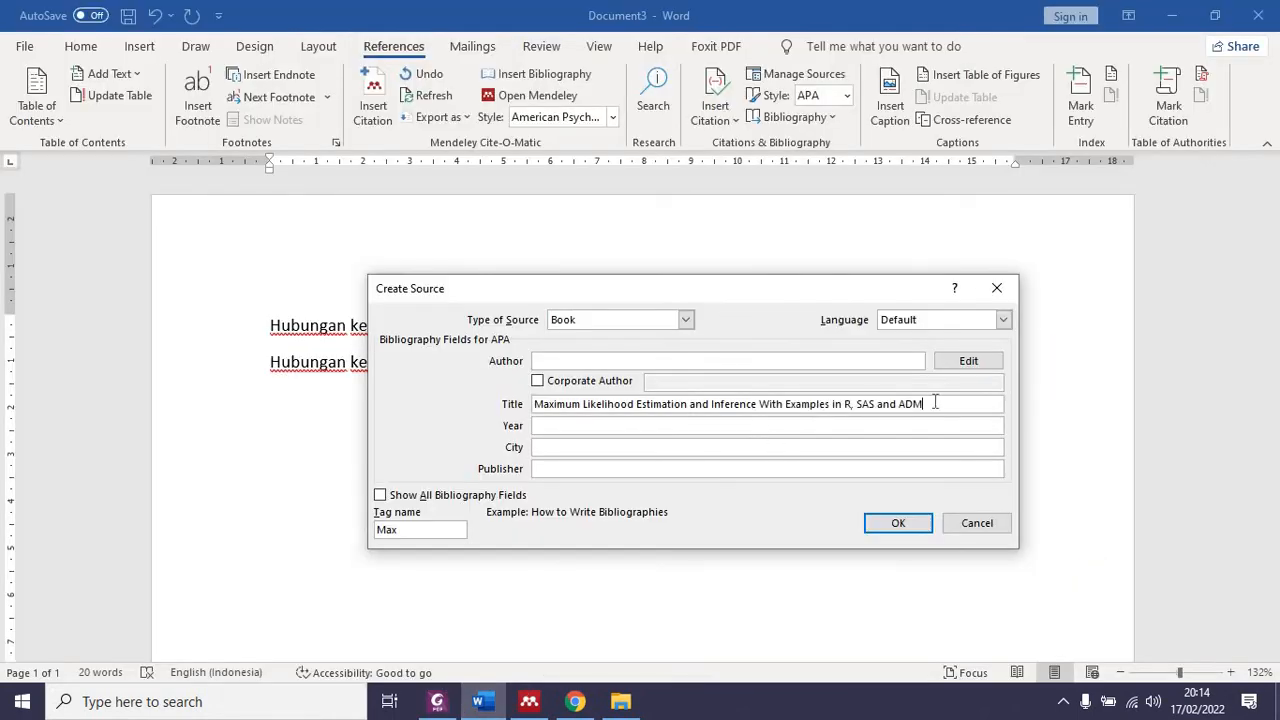
- Copy the author's full name from the book's first page into the source's Author field
left_click(634, 426)
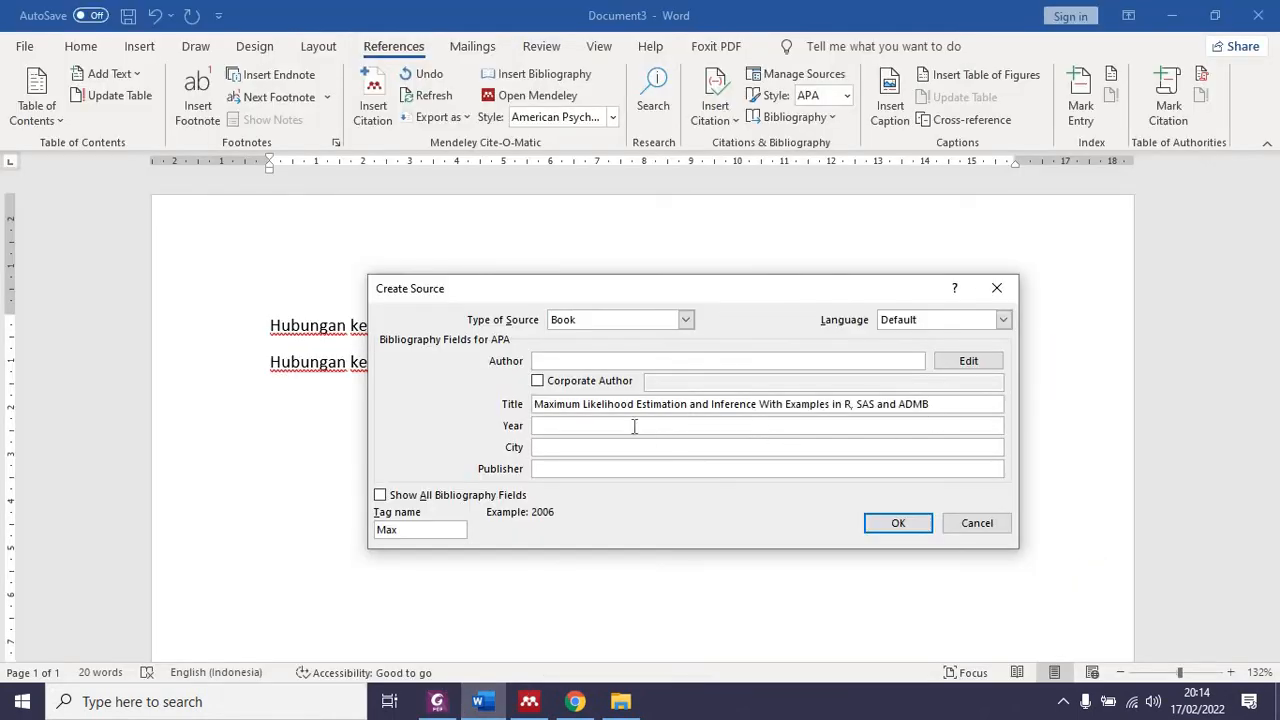
left_click(437, 701)
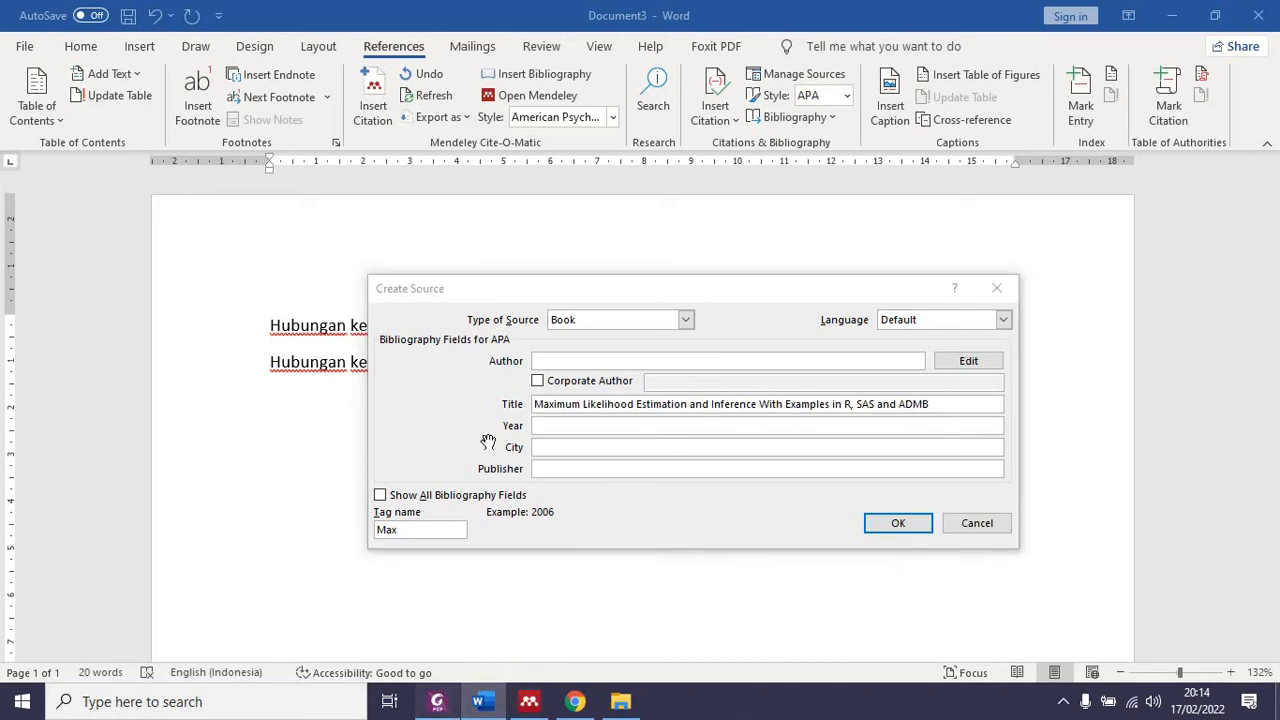
scroll(467, 470, "down", 3)
scroll(471, 477, "up", 3)
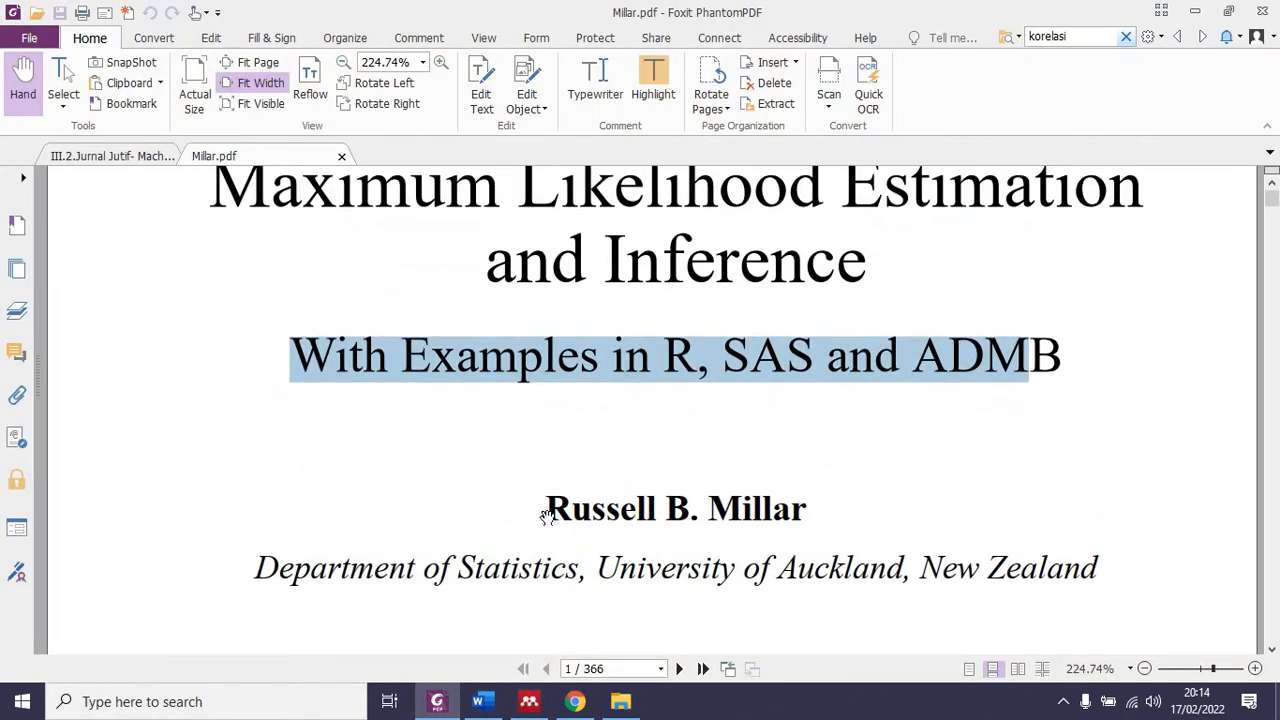
left_click_drag(545, 508, 851, 497)
key("ctrl+c")
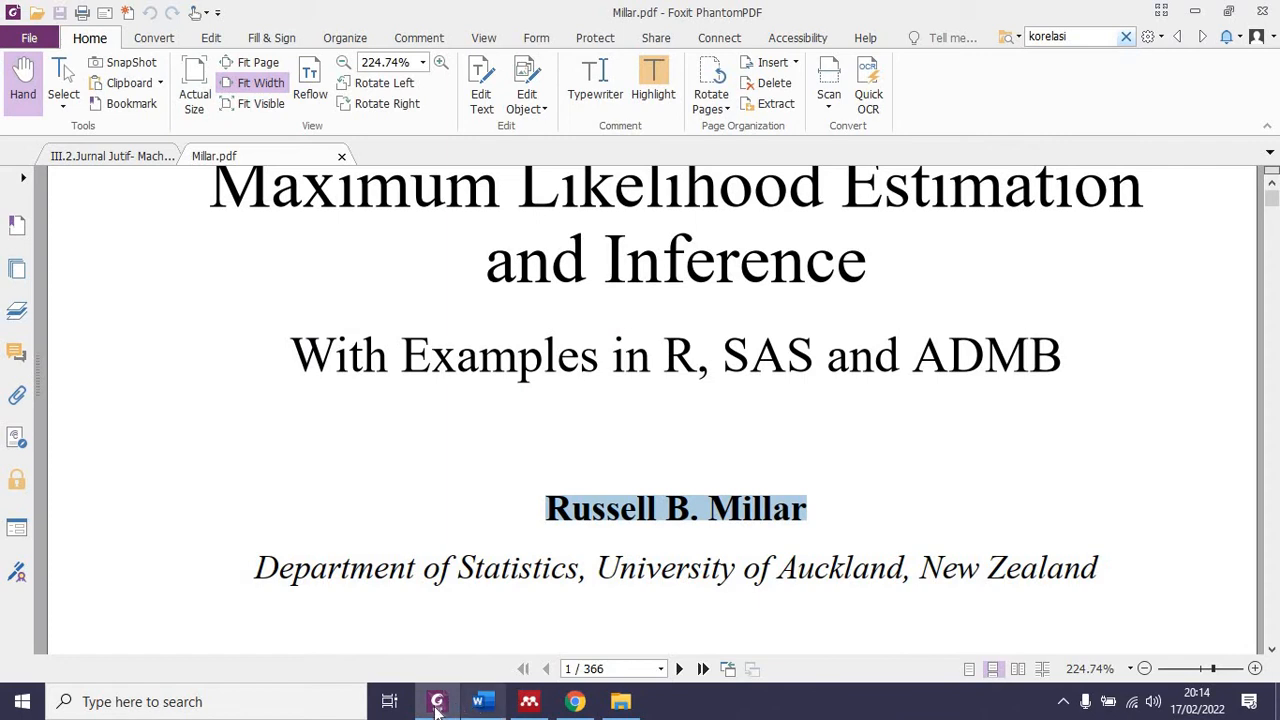
left_click(477, 701)
left_click(605, 363)
key("ctrl+v")
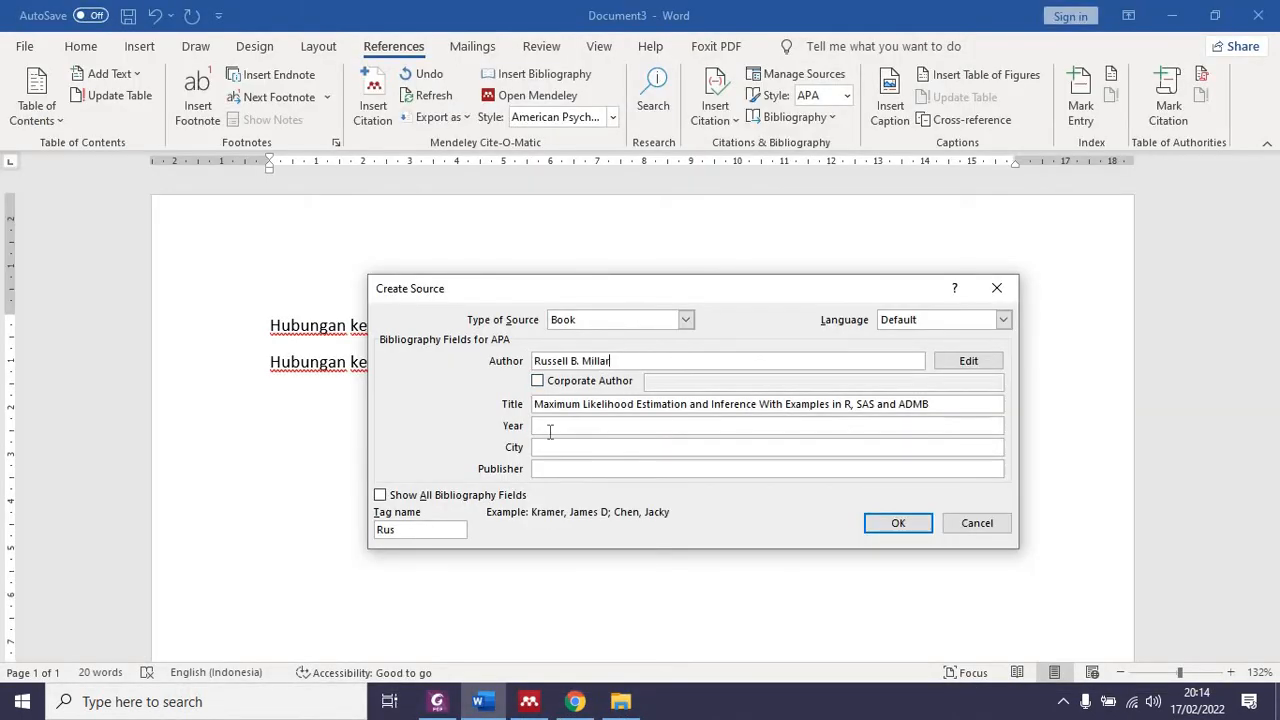
- Look up the publication year on the PDF's copyright page and set the source's year to 2011
left_click(548, 425)
left_click(436, 701)
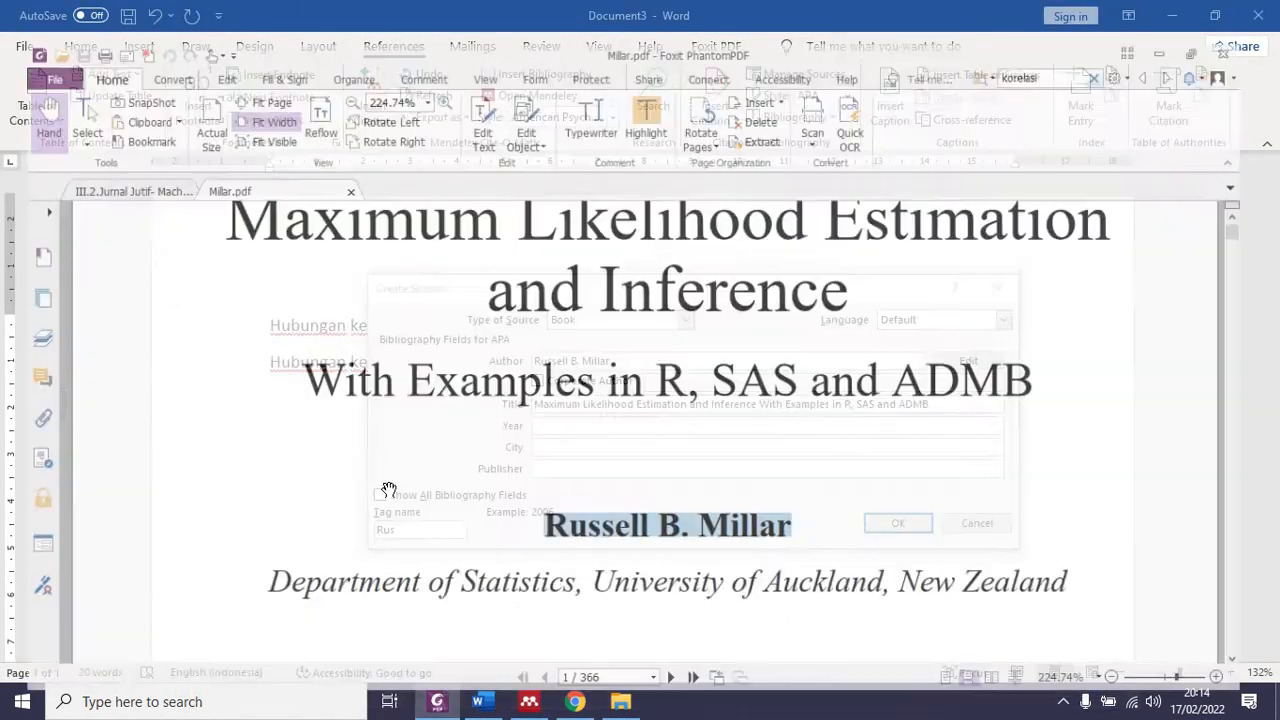
scroll(433, 548, "down", 10)
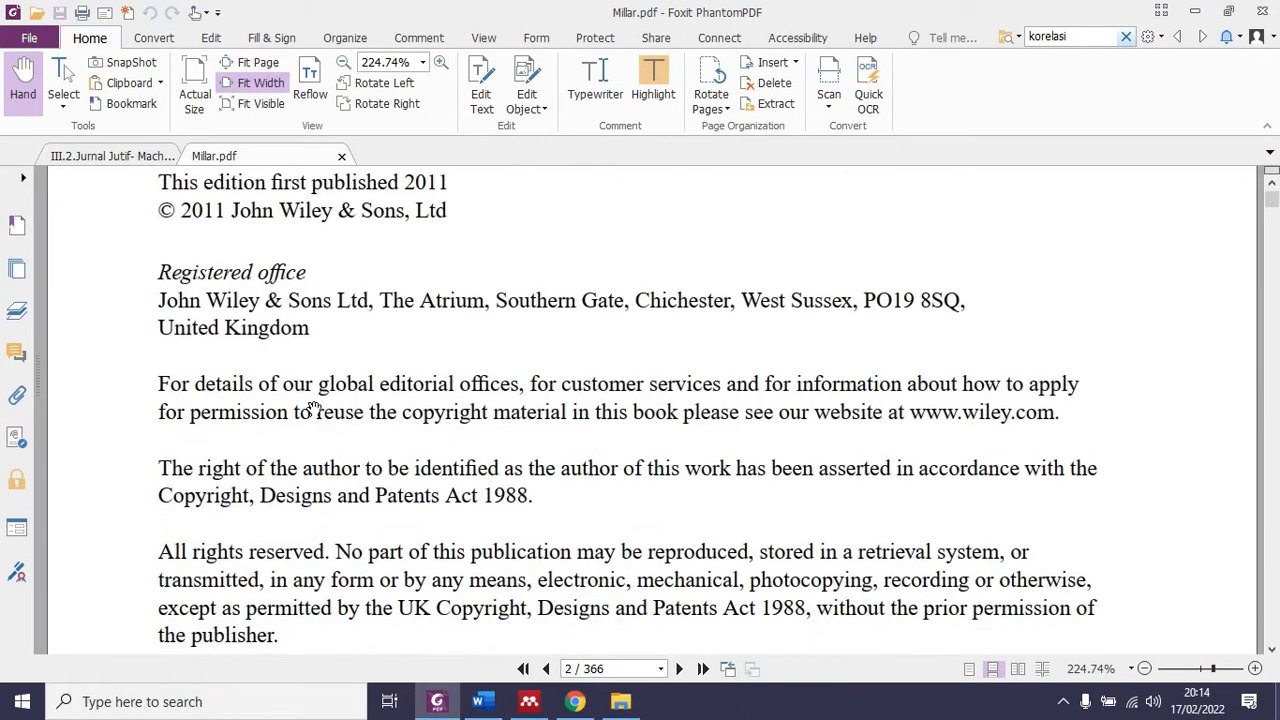
scroll(350, 520, "up", 1)
left_click(478, 701)
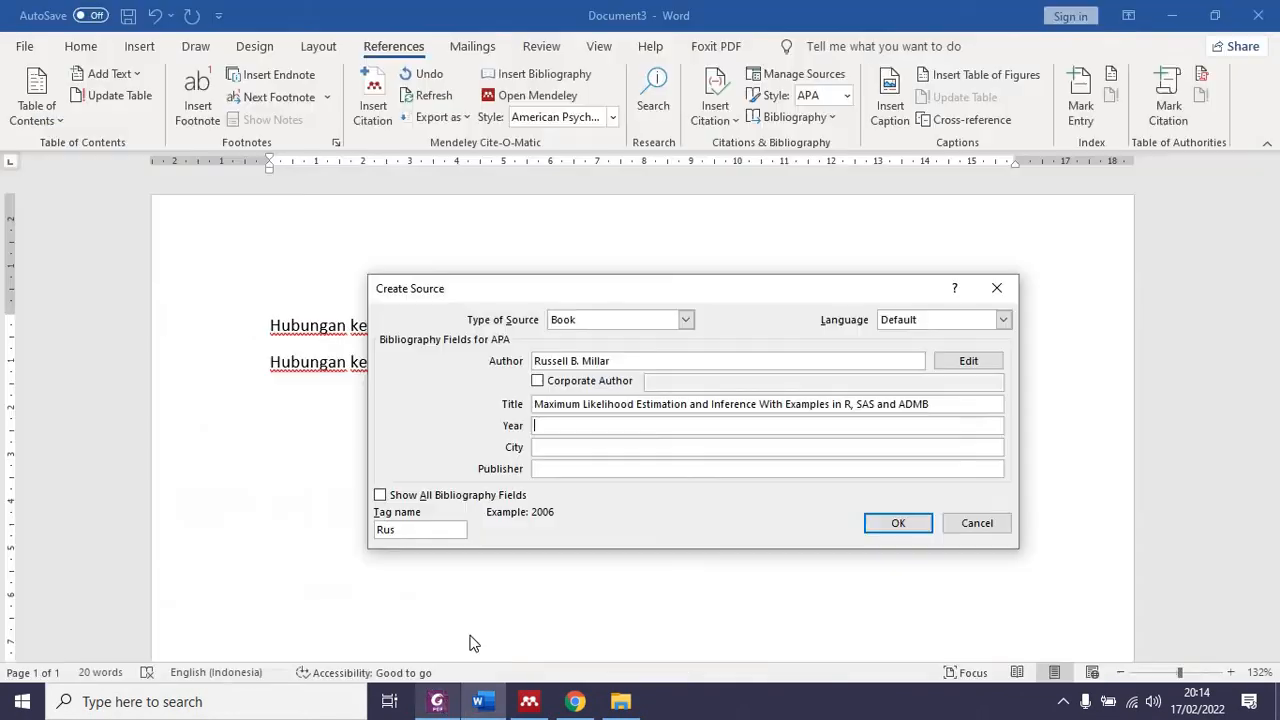
type("2011")
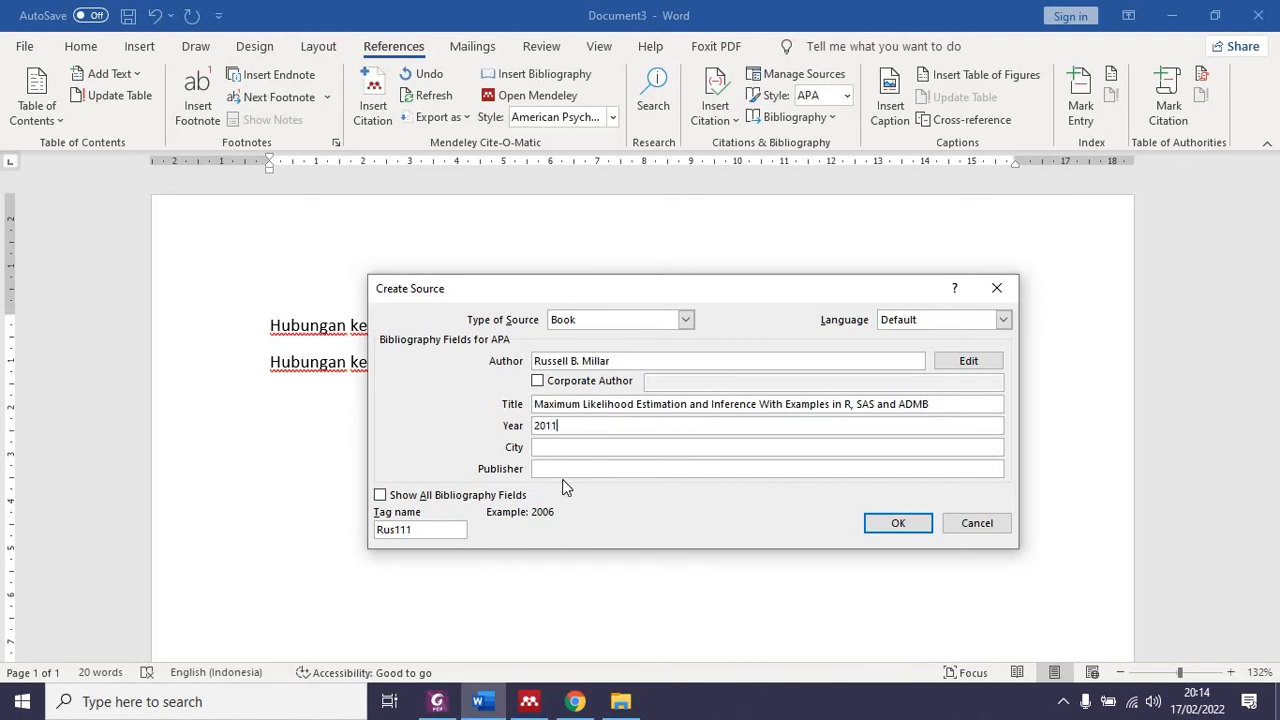
- Try to copy the publisher name "John Wiley & Sons, Ltd" from the PDF's copyright page into the Publisher field
left_click(562, 474)
left_click(436, 701)
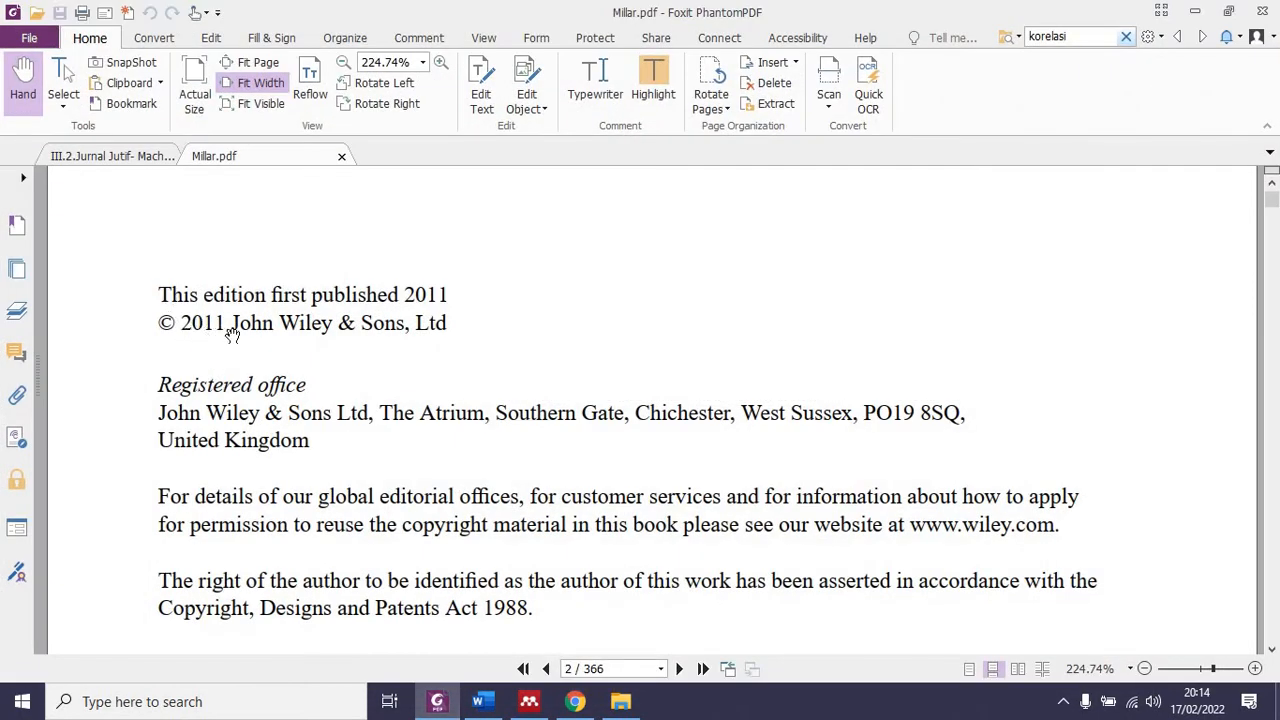
left_click_drag(233, 323, 478, 325)
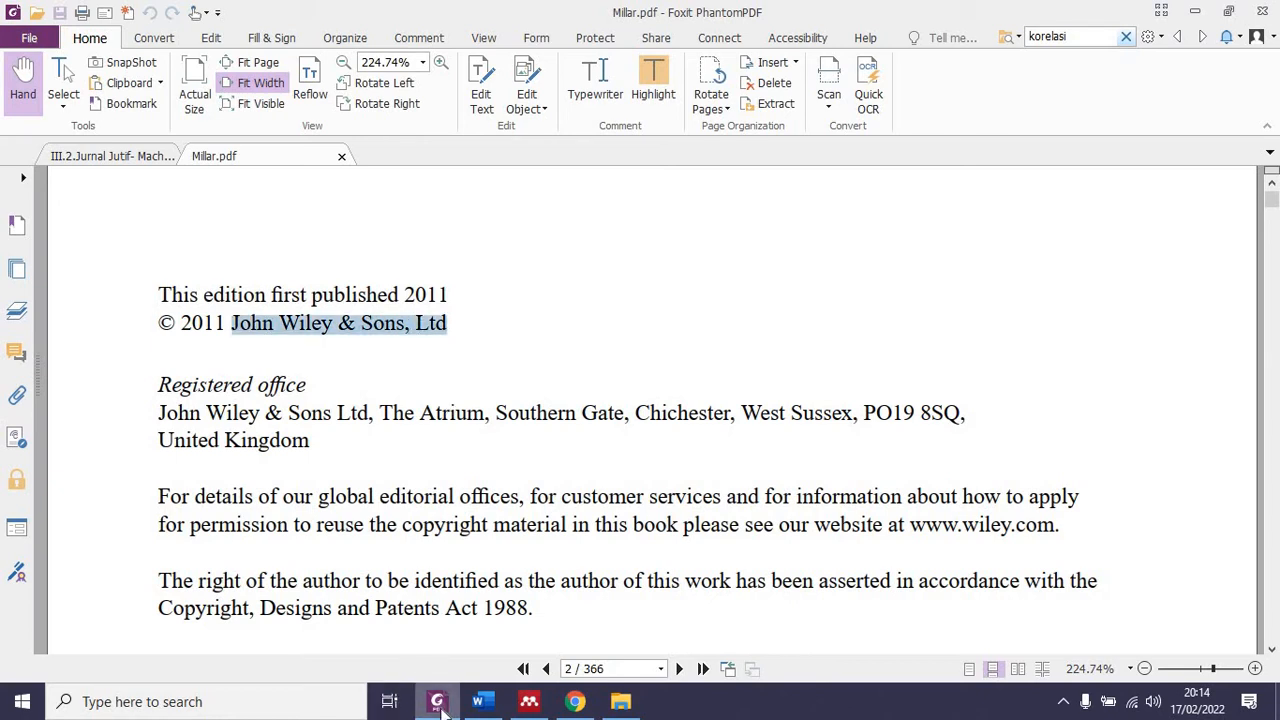
left_click(442, 708)
key("ctrl+v")
- Select "United Kingdom" in the registered office address on the PDF's copyright page
left_click(437, 706)
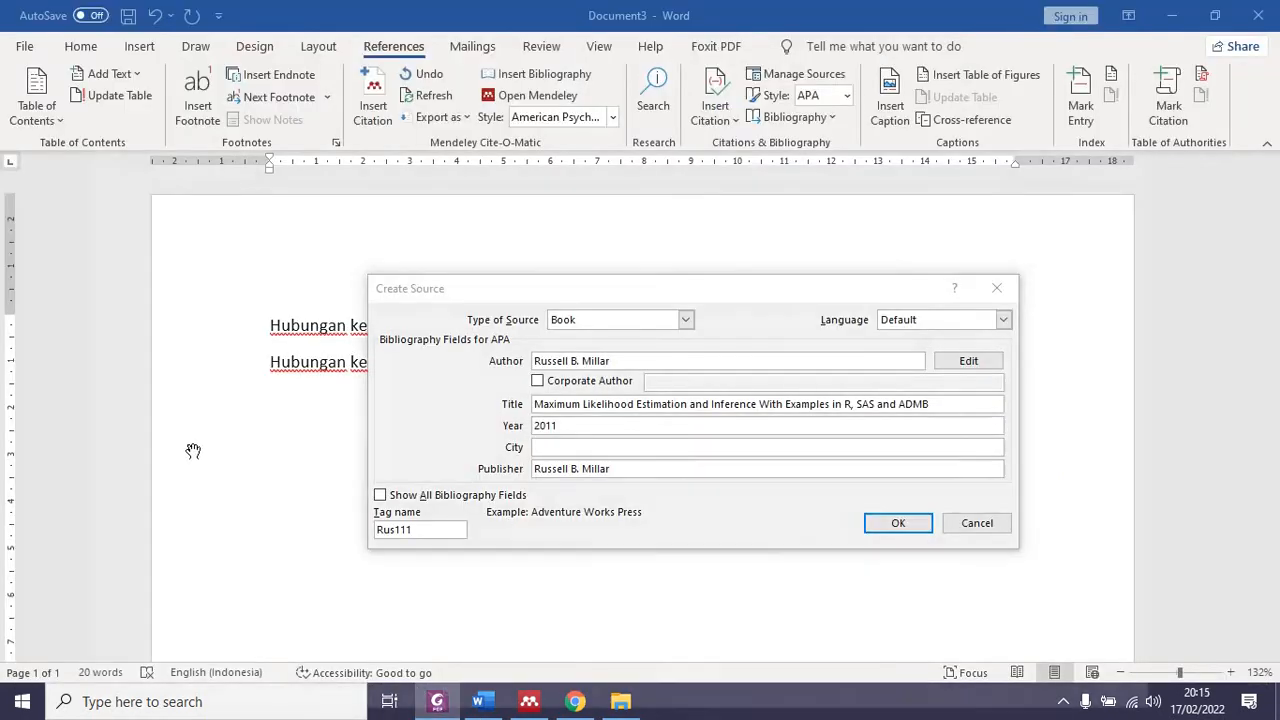
left_click(163, 444)
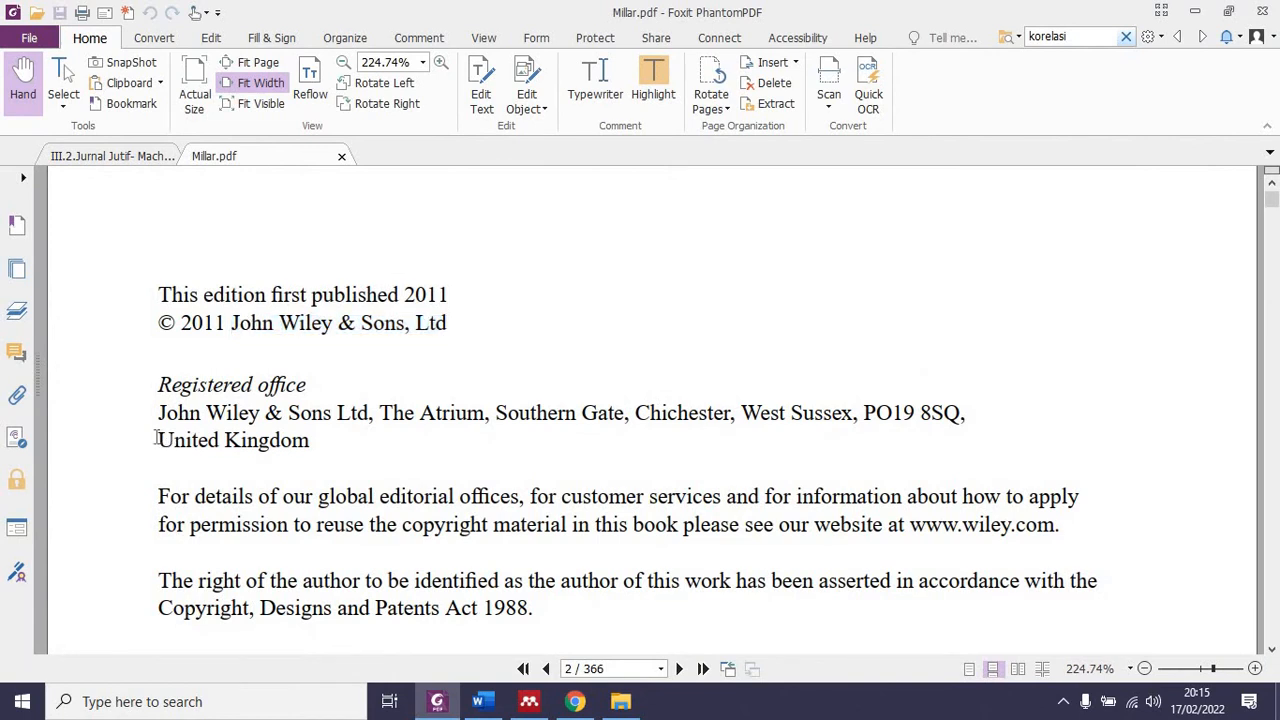
left_click_drag(160, 440, 370, 446)
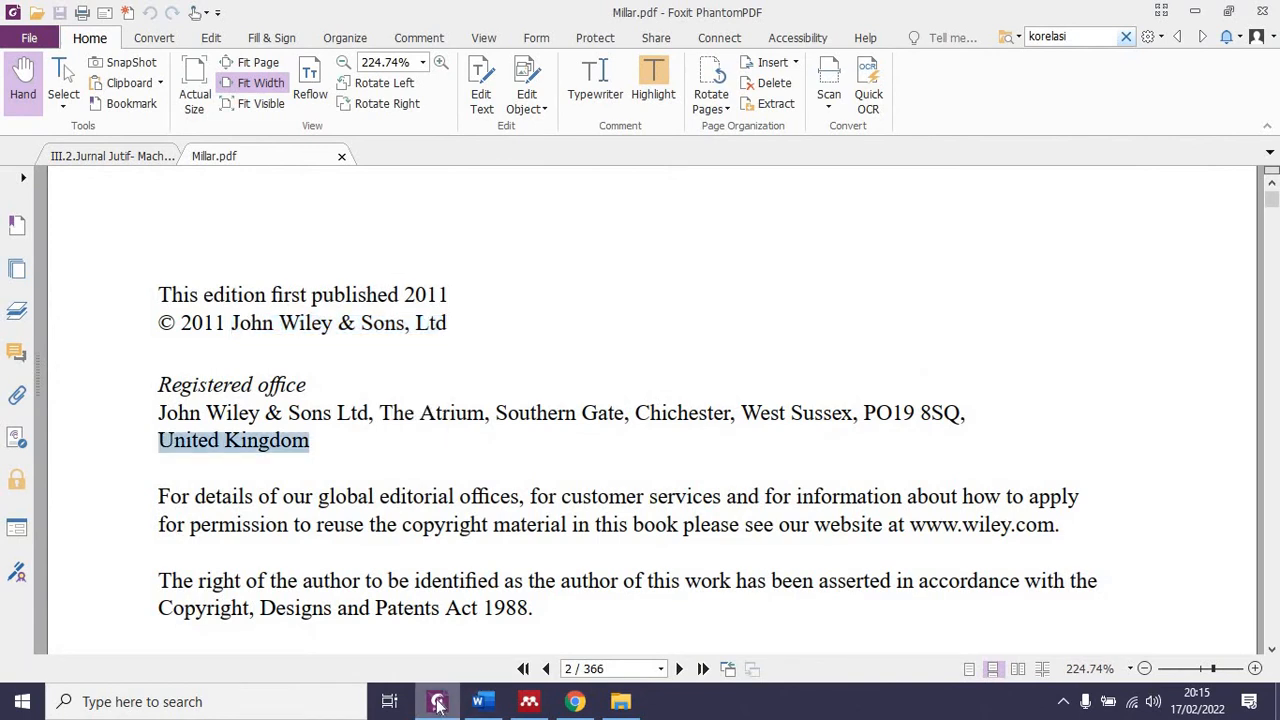
left_click(478, 701)
left_click(554, 448)
key("ctrl+v")
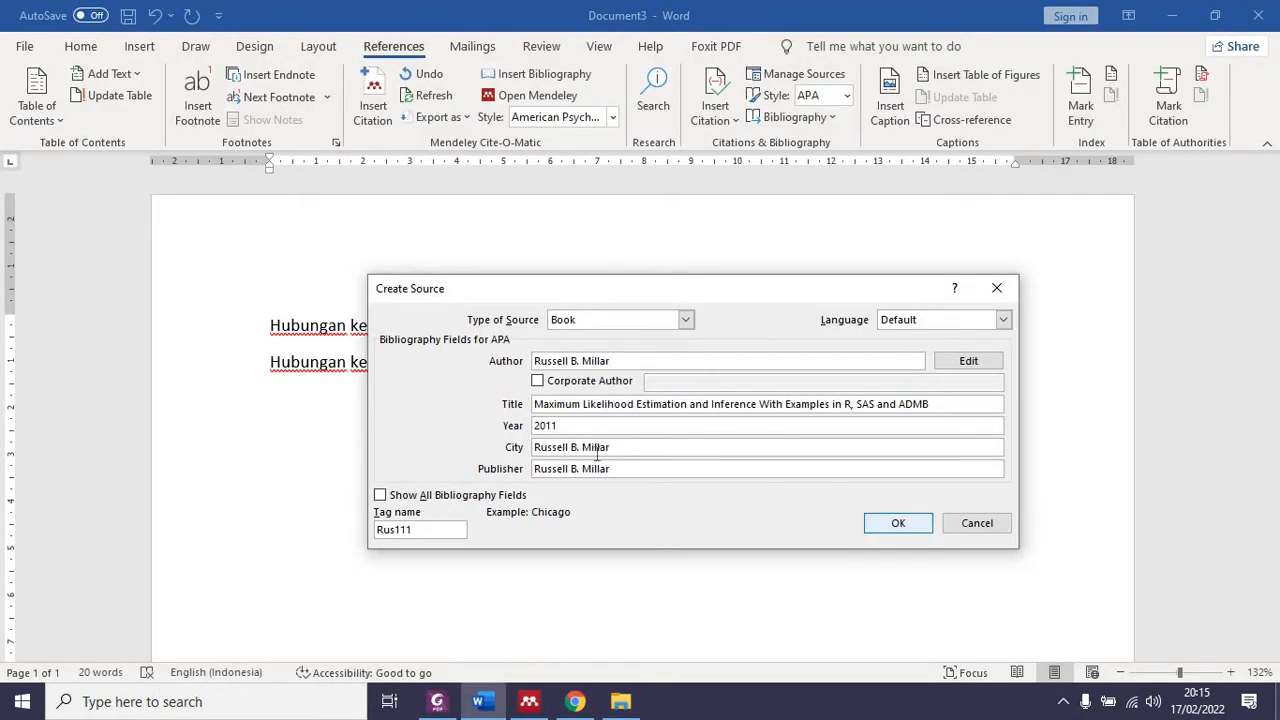
left_click_drag(614, 449, 434, 453)
key("BackSpace")
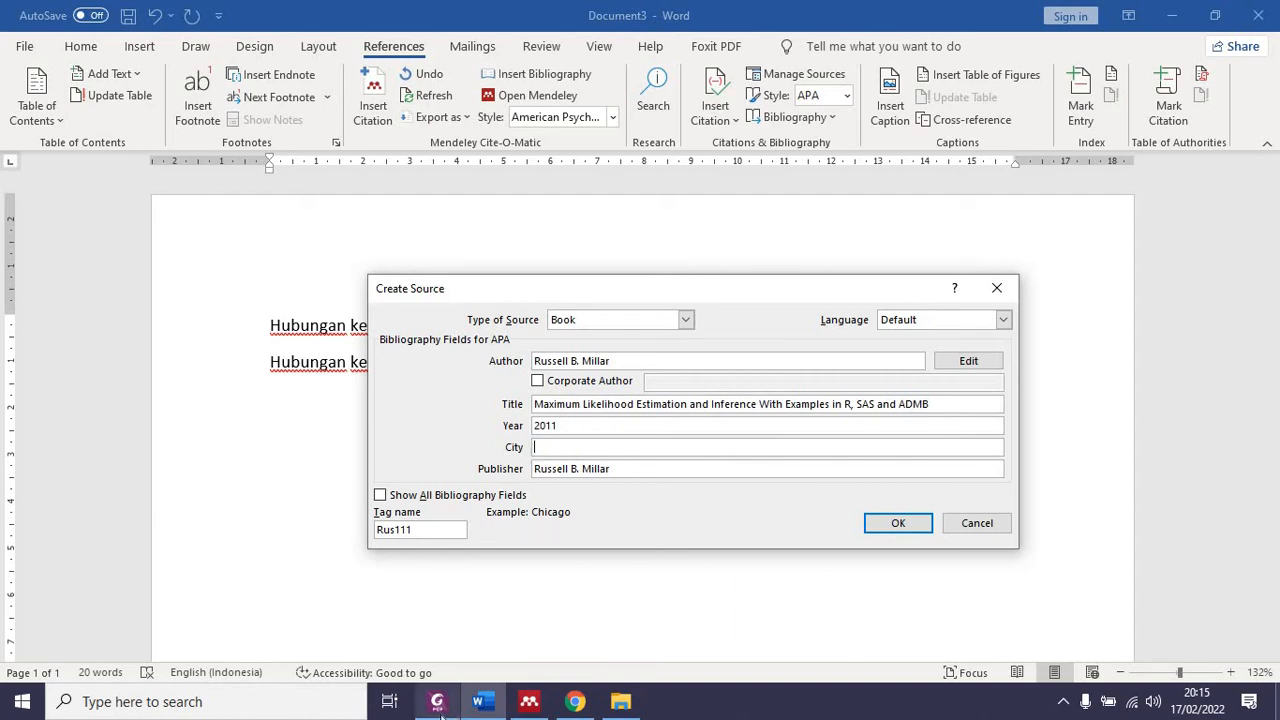
- Copy the selected "United Kingdom" from the PDF into the source's City field and save the book source
left_click(437, 701)
right_click(196, 439)
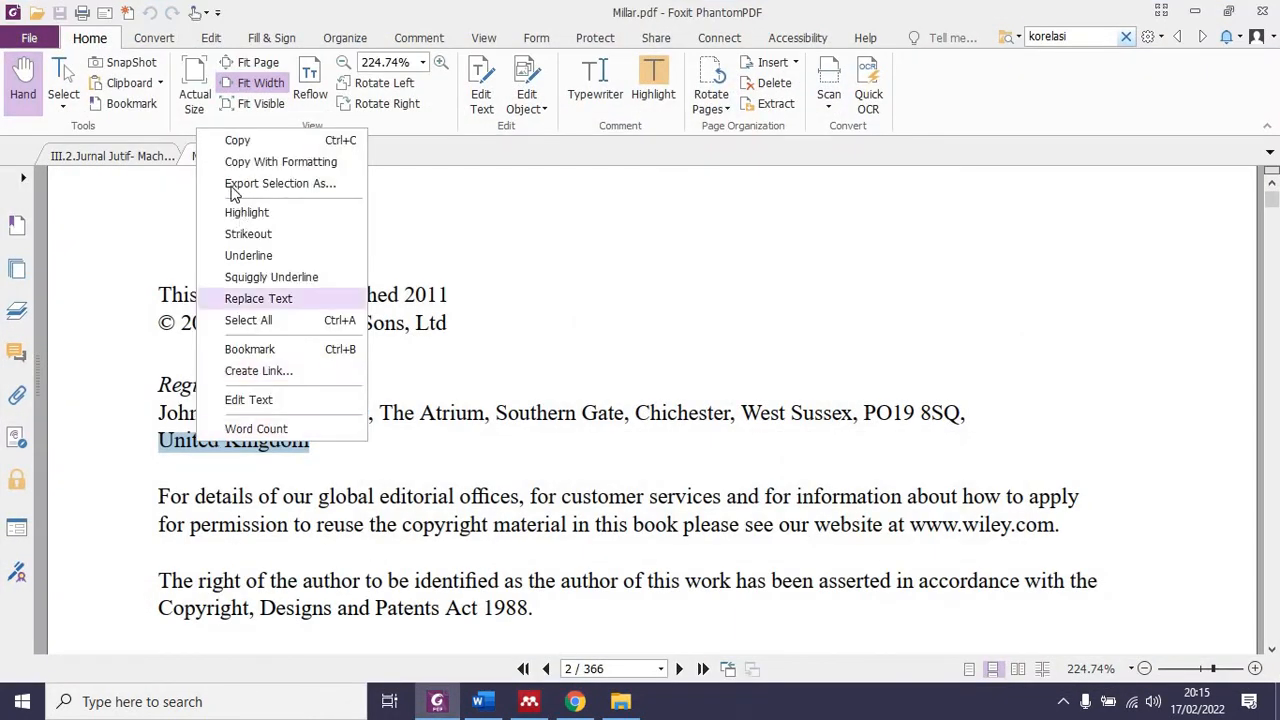
left_click(240, 137)
key("alt+Tab")
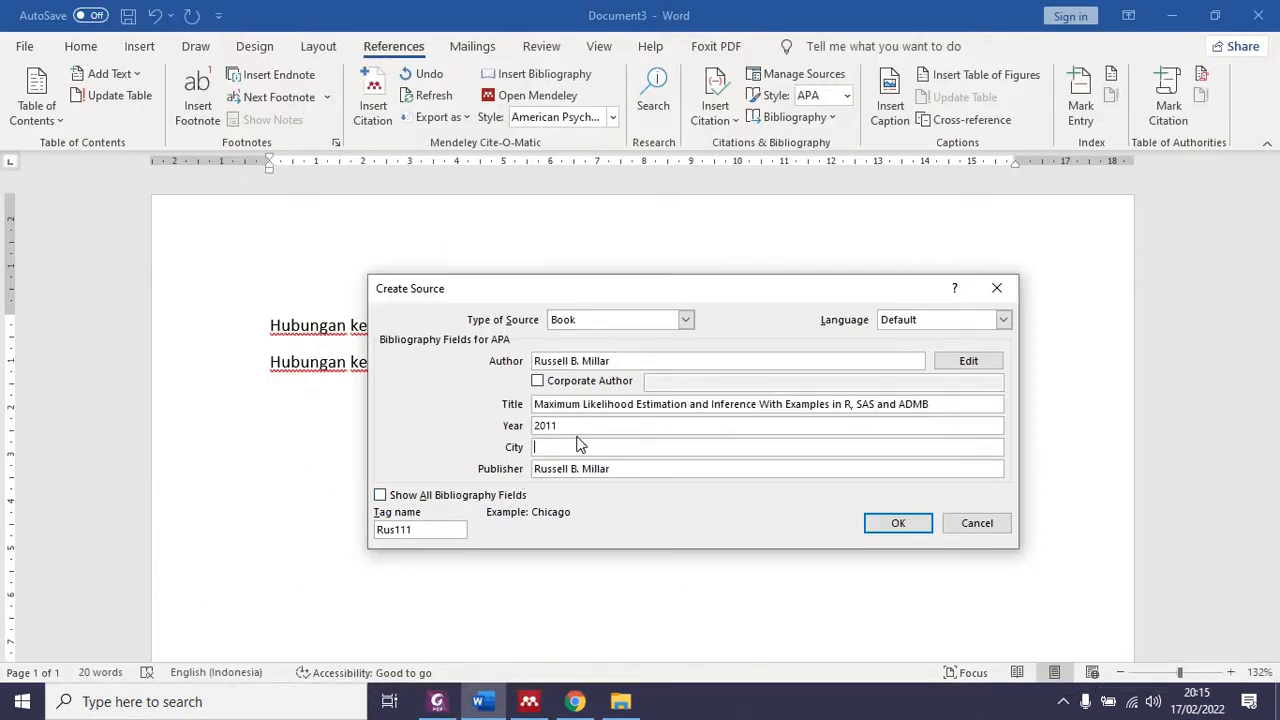
key("ctrl+v")
left_click(898, 523)
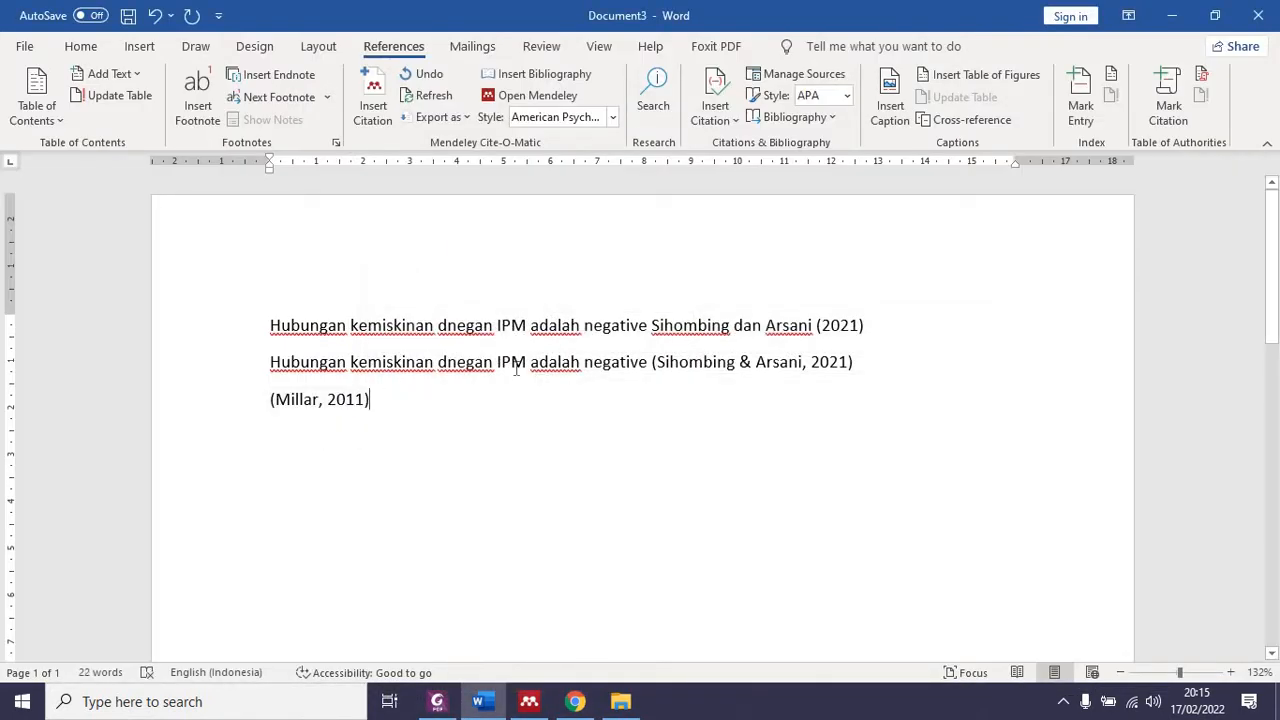
- Enter the book author's surname on a new line and insert a citation of the saved book source after it
key("Return")
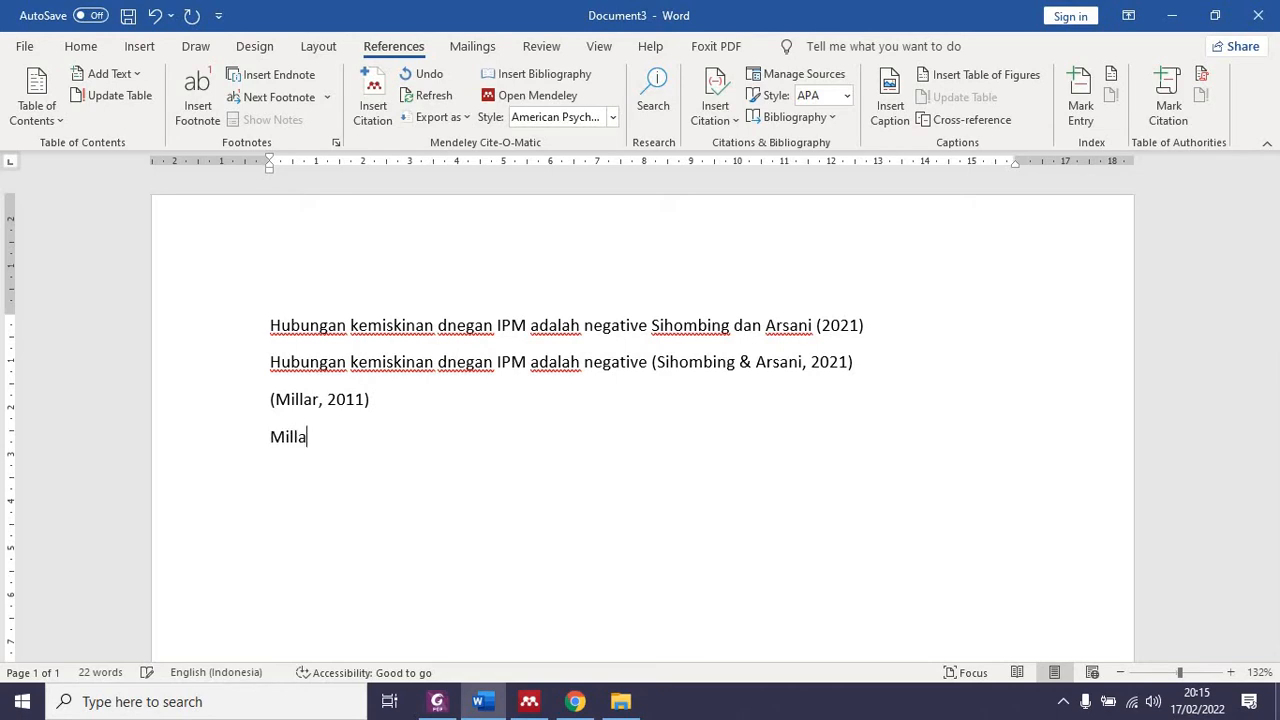
type("Millar")
left_click(713, 112)
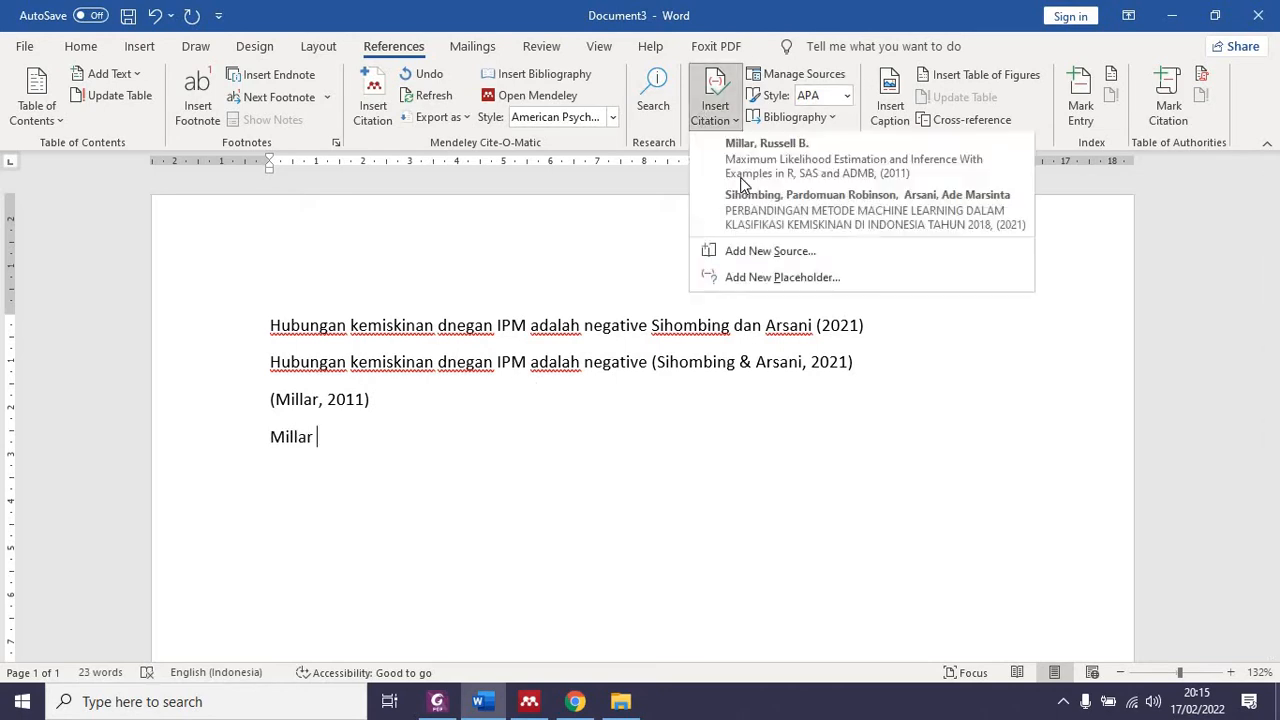
left_click(755, 168)
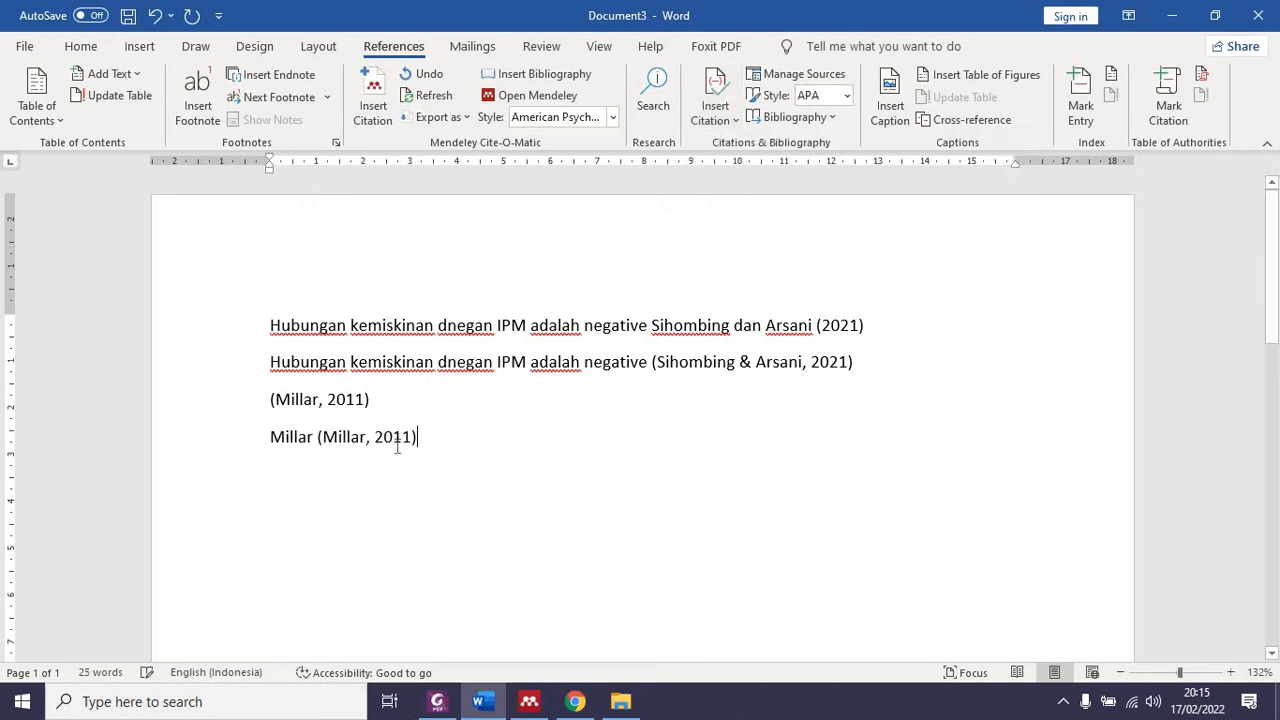
- Edit the citation after the book author's surname to suppress the author
left_click(427, 455)
left_click(359, 481)
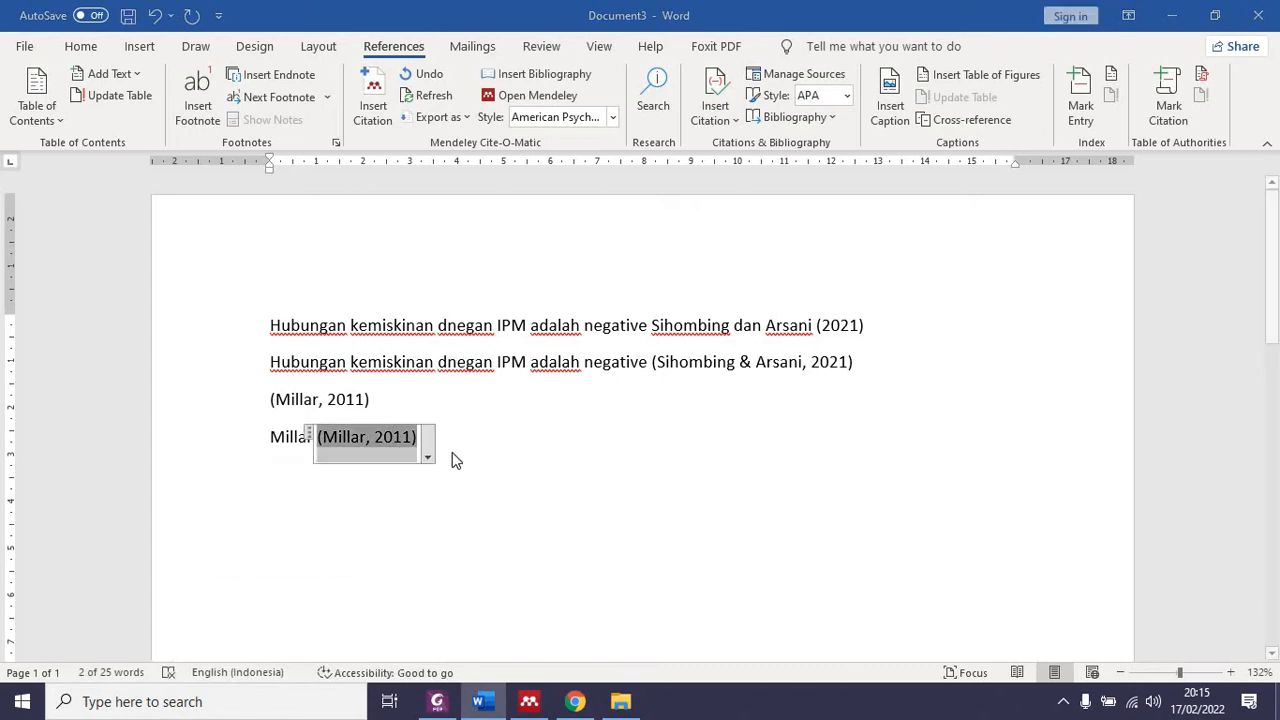
left_click(587, 360)
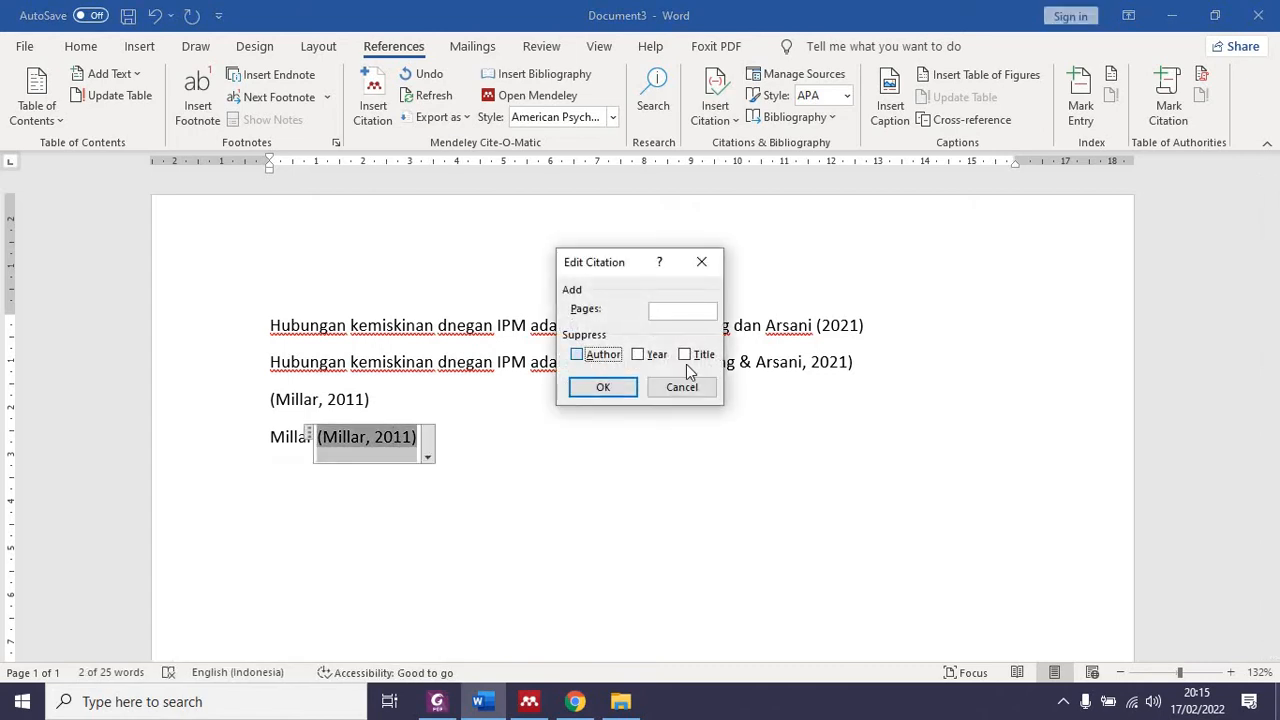
left_click(632, 390)
left_click(522, 440)
- Add blank lines below the last citation, insert a References bibliography there, and review it against the in-text citations
key("Return")
key("Return")
key("Return")
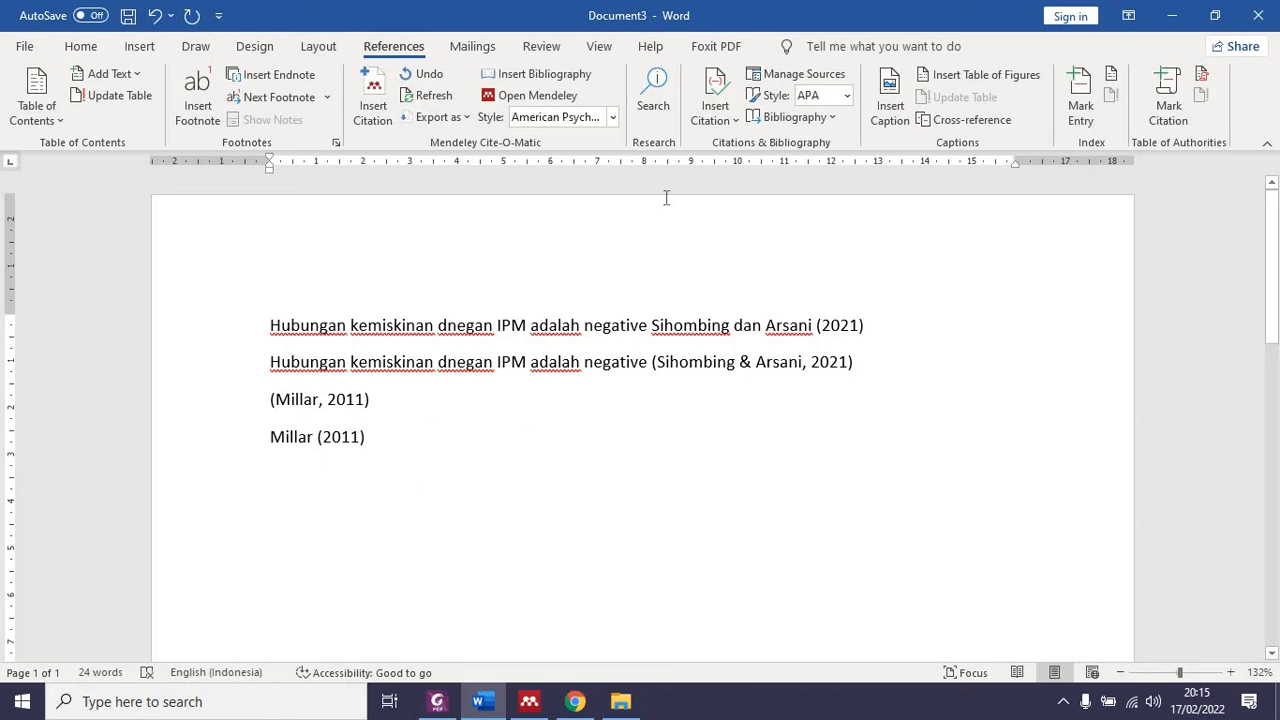
left_click(778, 117)
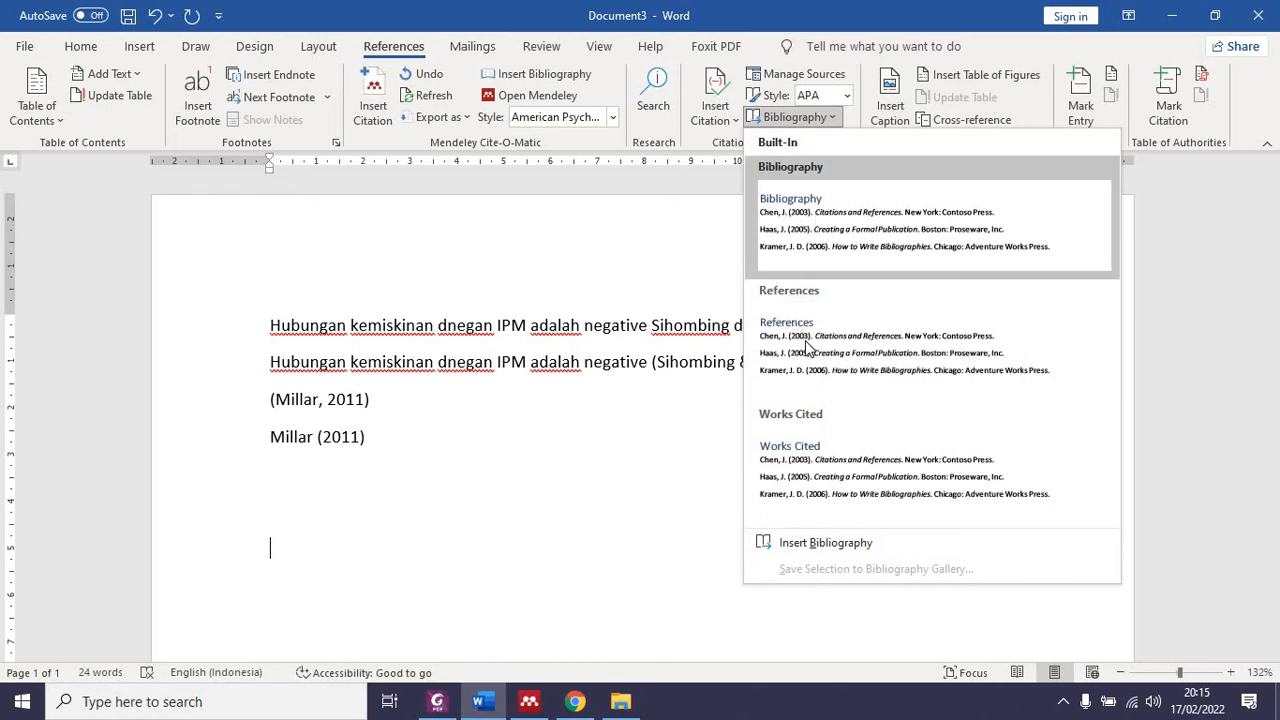
left_click(805, 338)
scroll(486, 437, "up", 6)
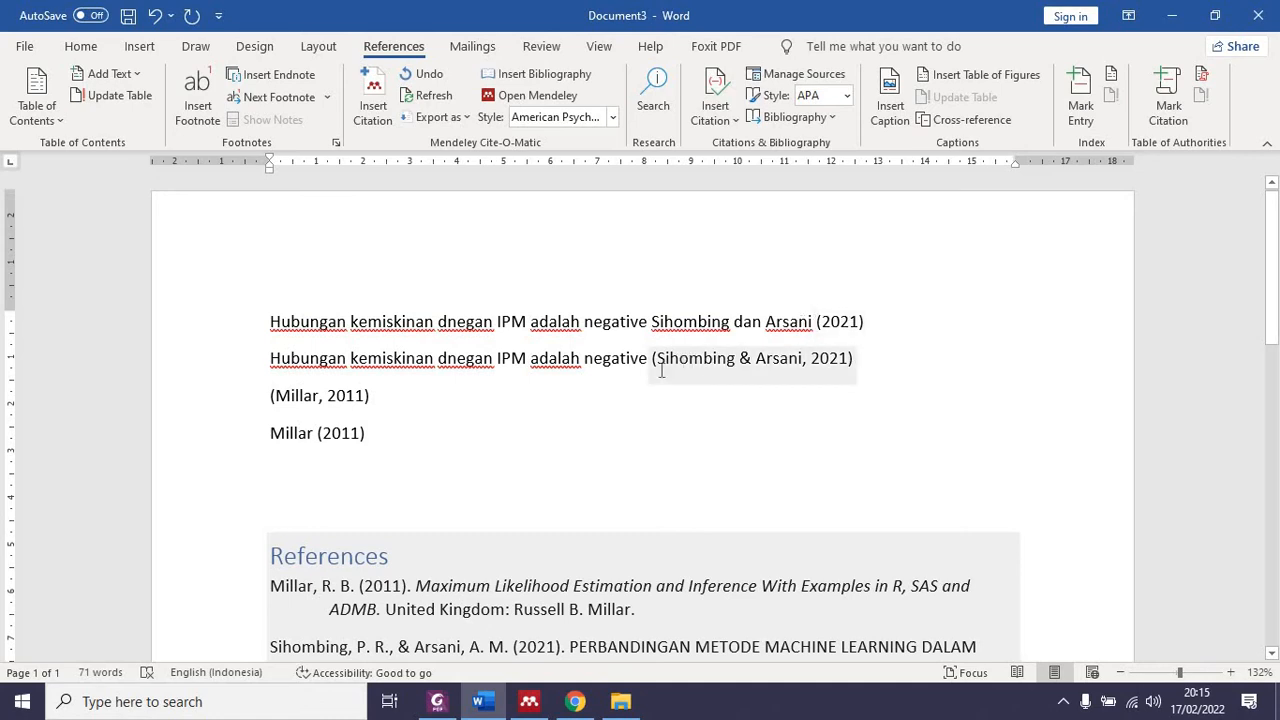
scroll(280, 460, "down", 2)
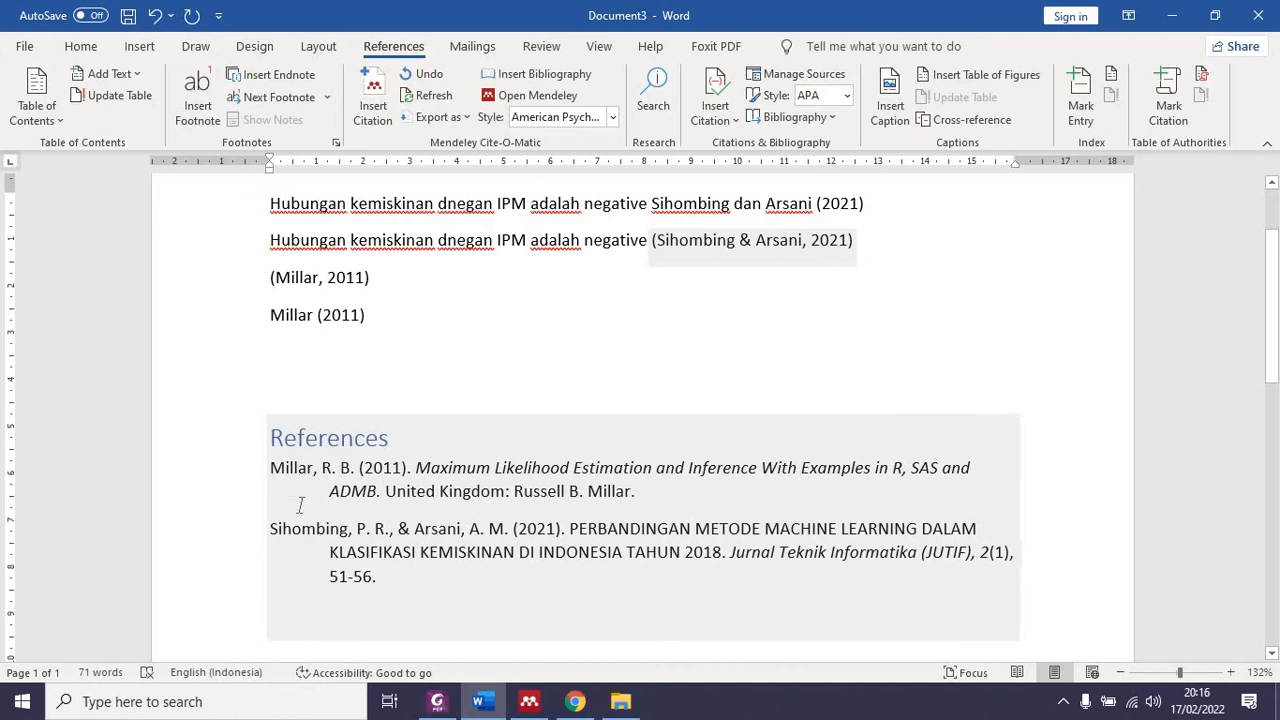
scroll(369, 507, "up", 2)
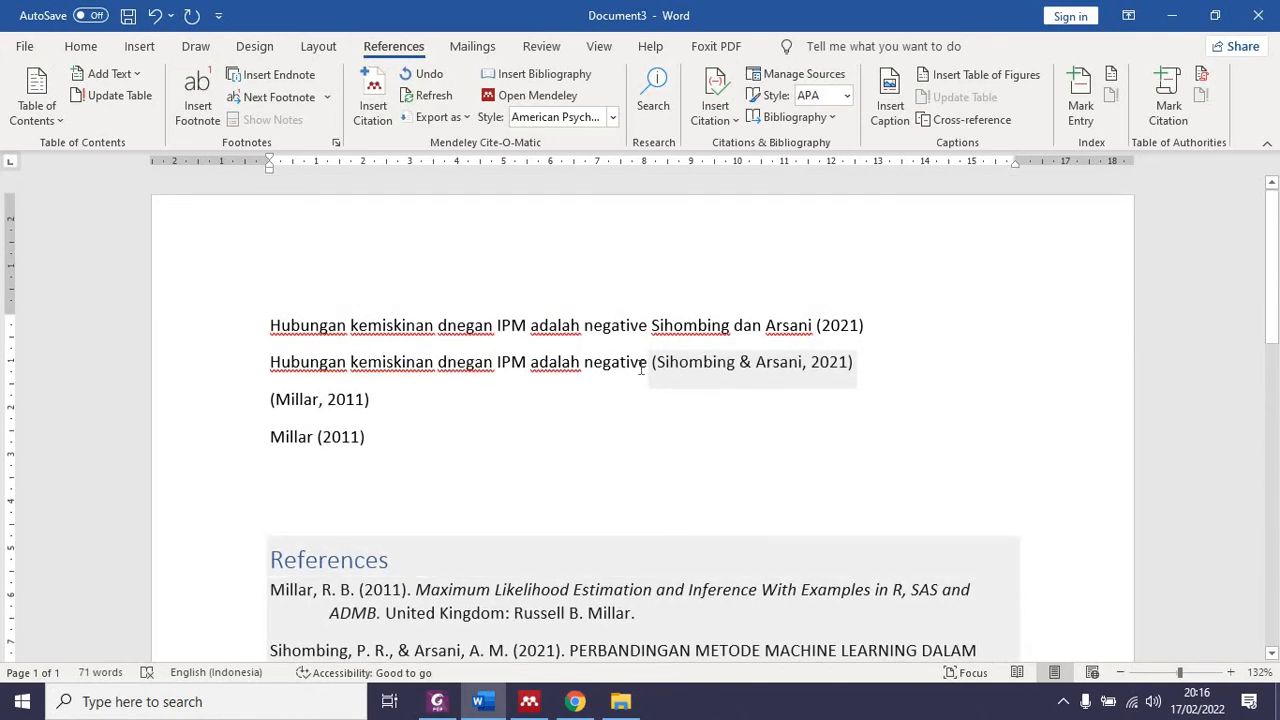
- Change the citation and bibliography style to IEEE and review the reformatted citations and reference list
left_click(846, 95)
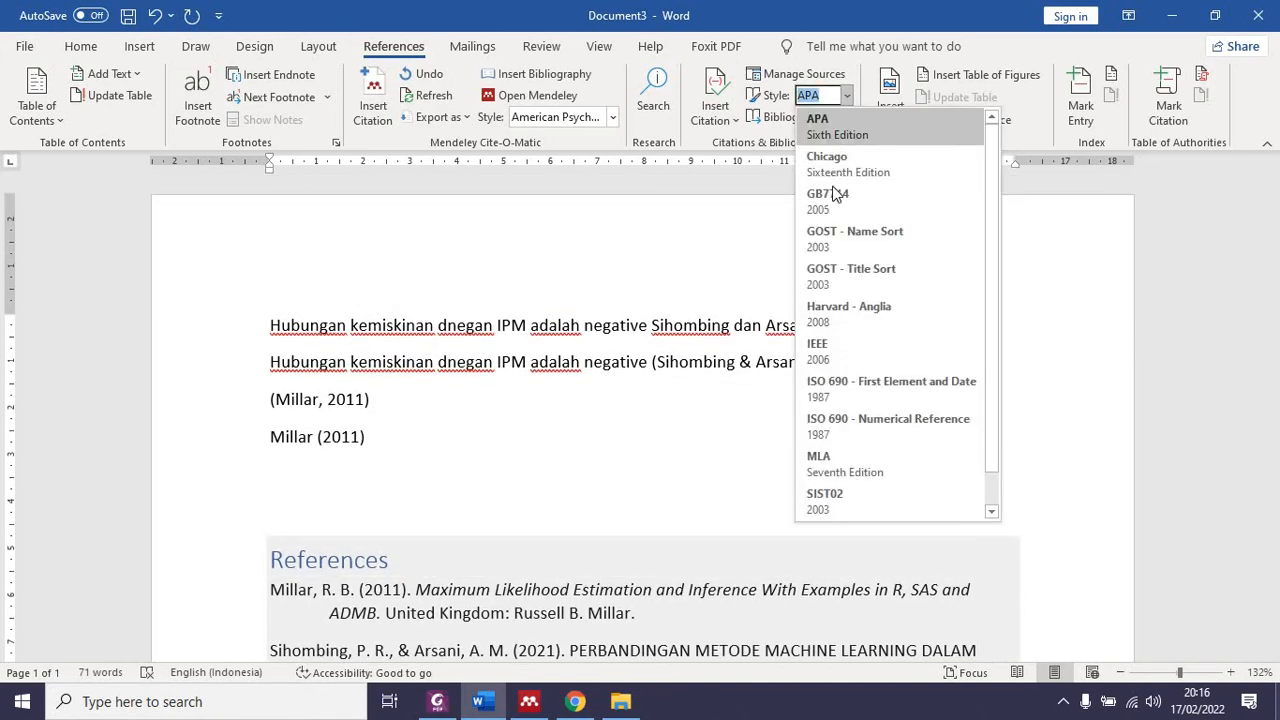
left_click(820, 356)
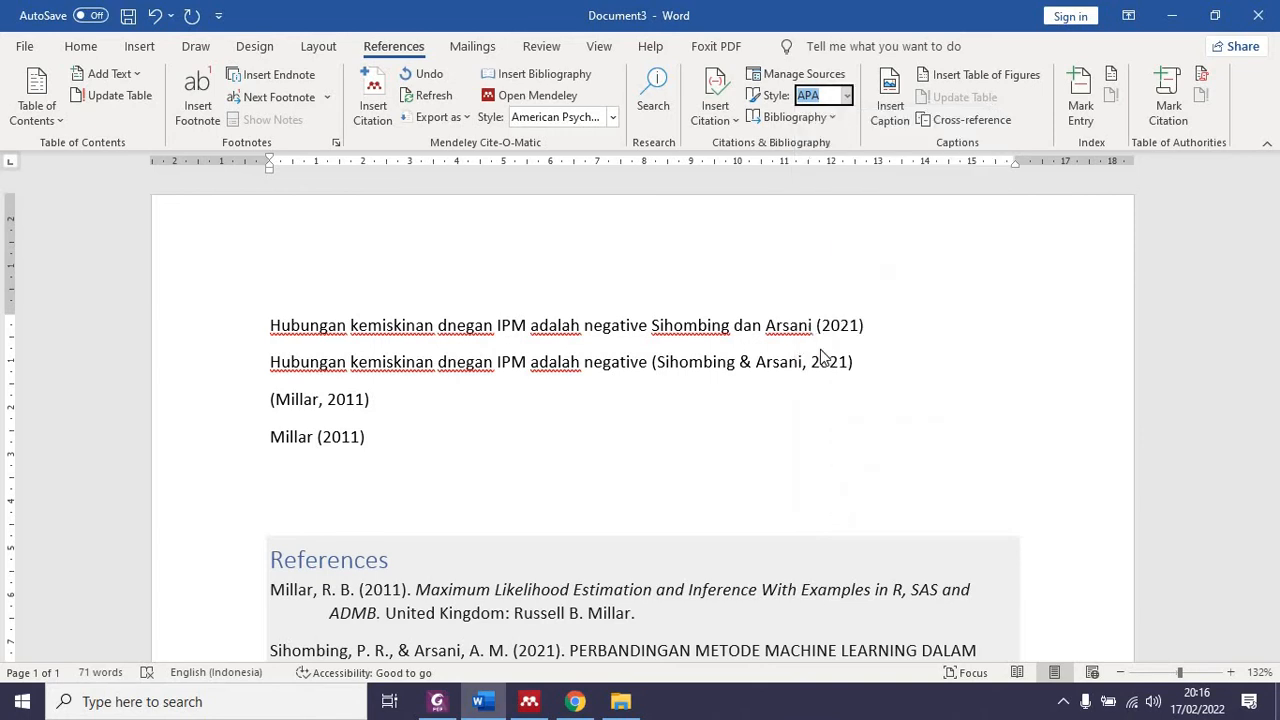
scroll(319, 521, "down", 3)
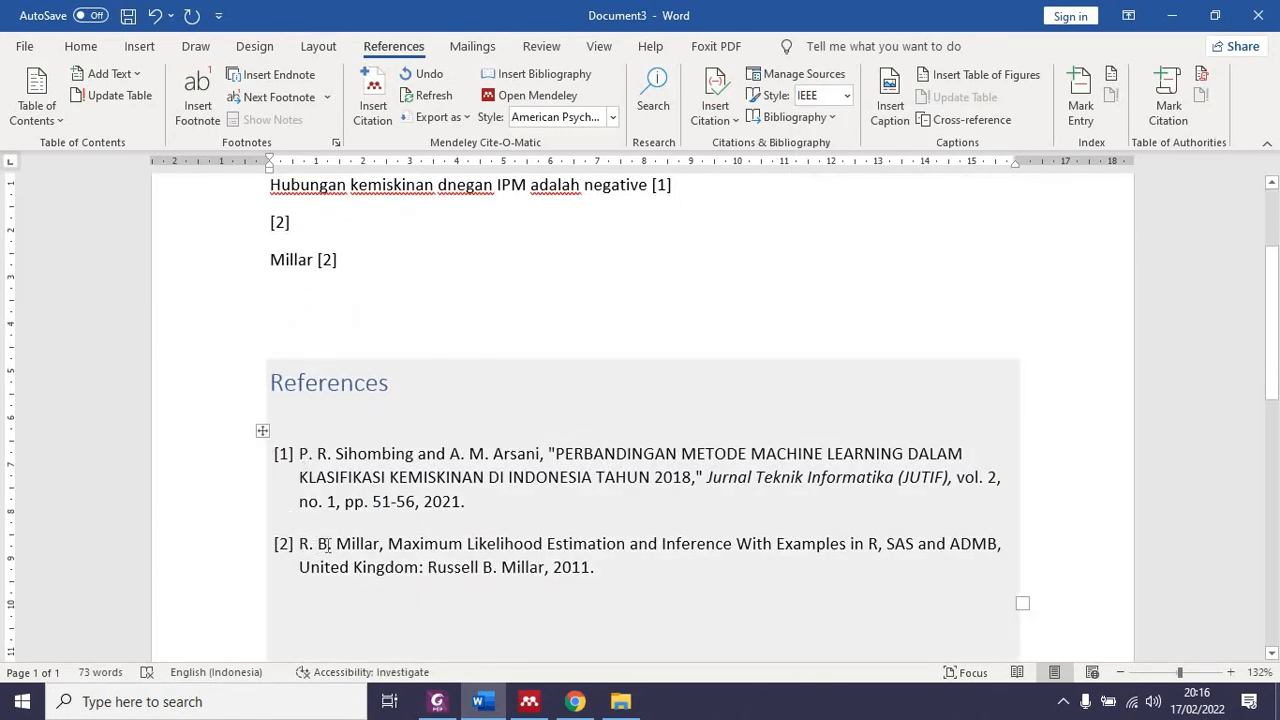
scroll(808, 211, "up", 3)
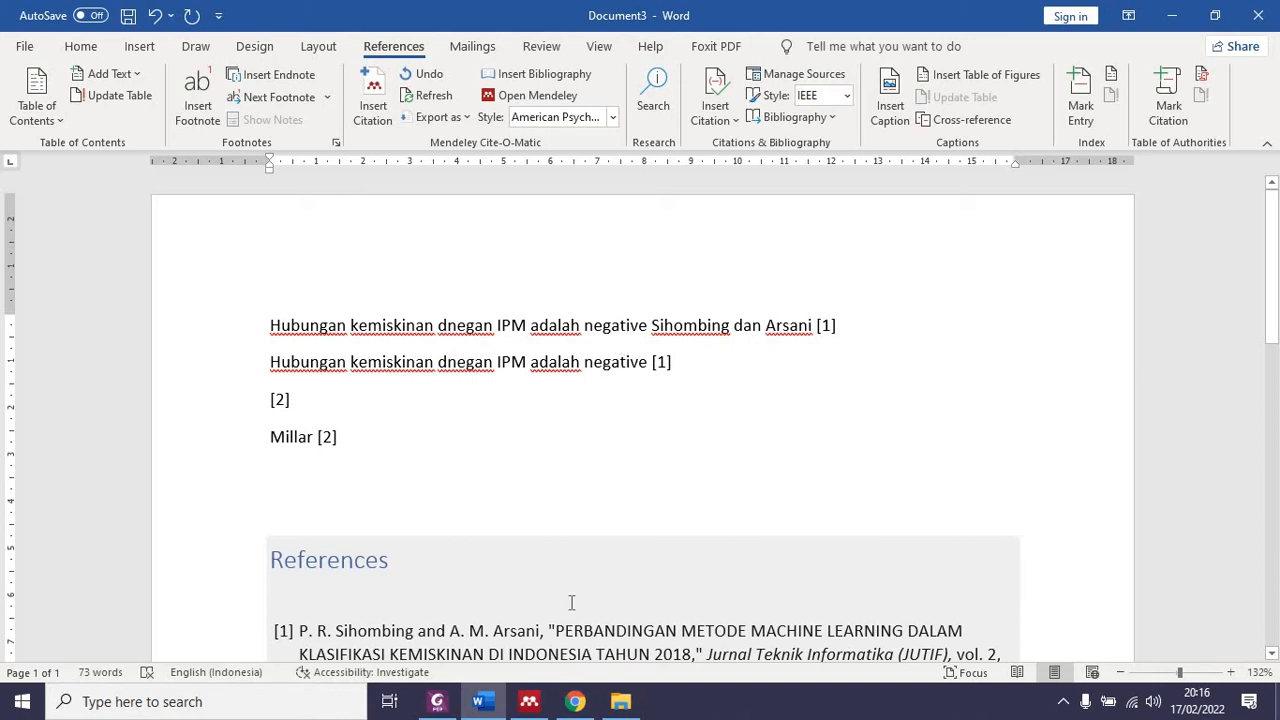
- Switch to the journal article's PDF in Foxit PhantomPDF and copy its full two-line title
left_click(437, 705)
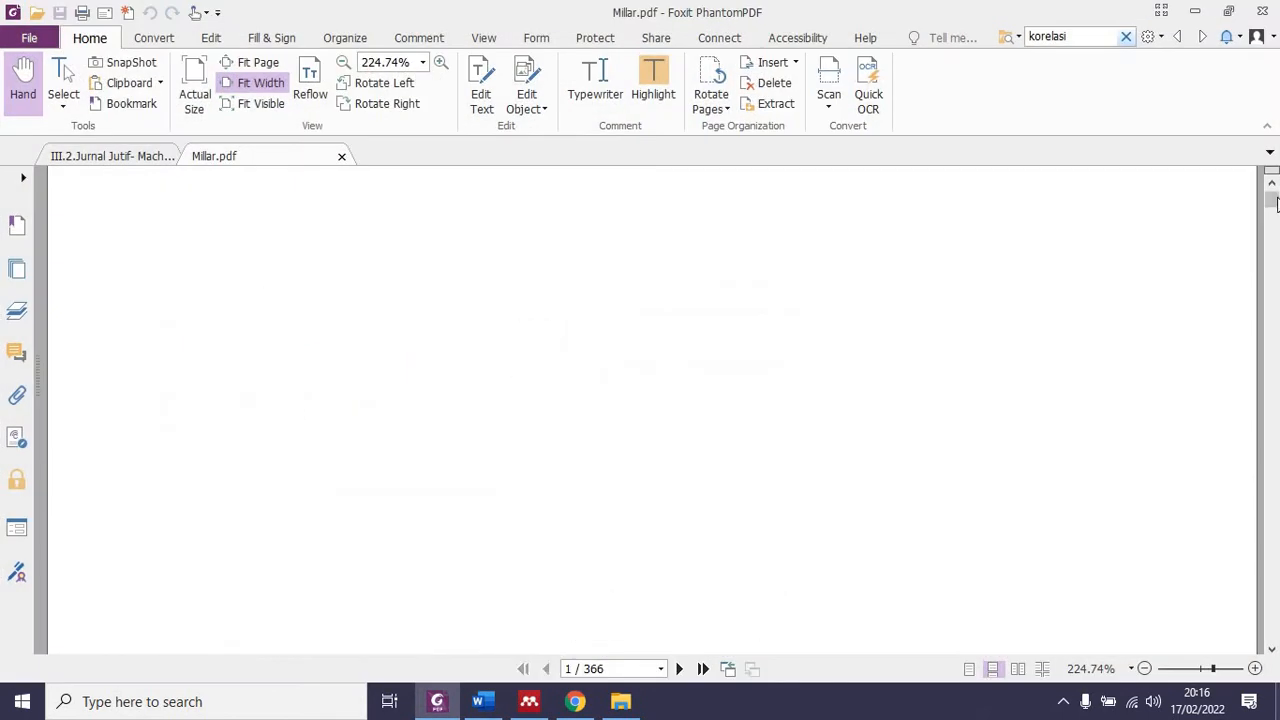
left_click(110, 156)
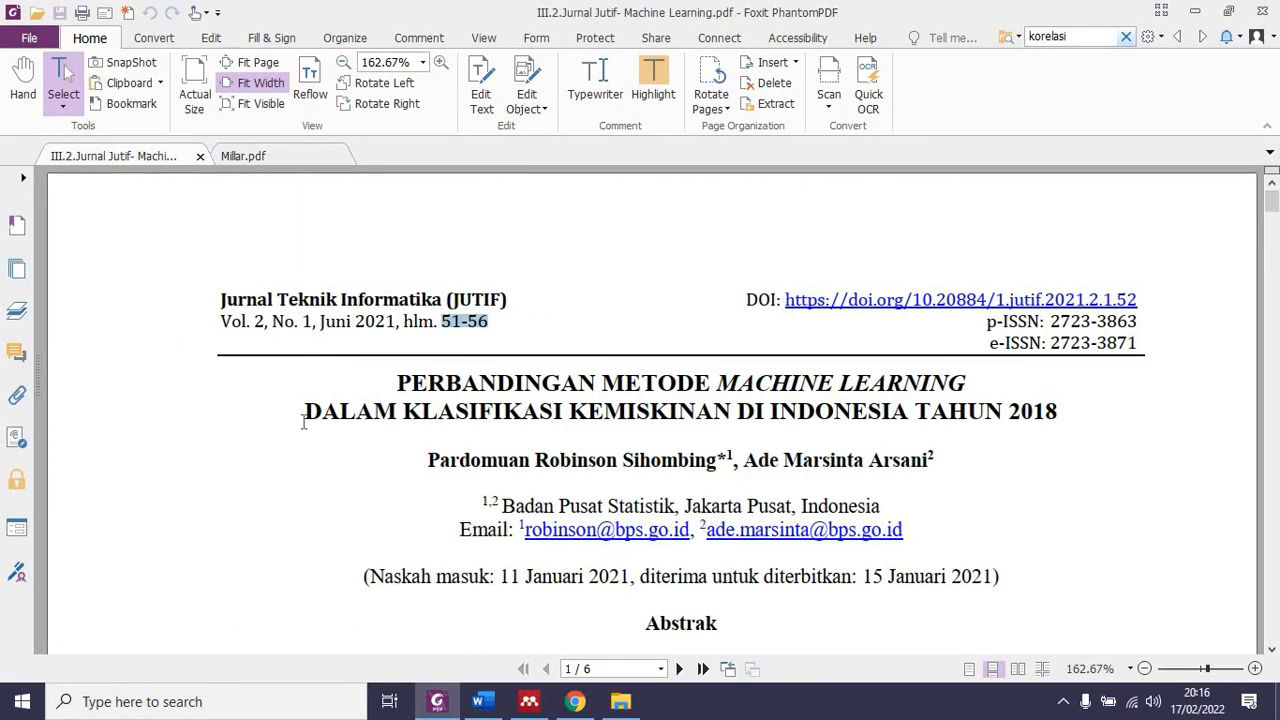
left_click_drag(392, 383, 1064, 408)
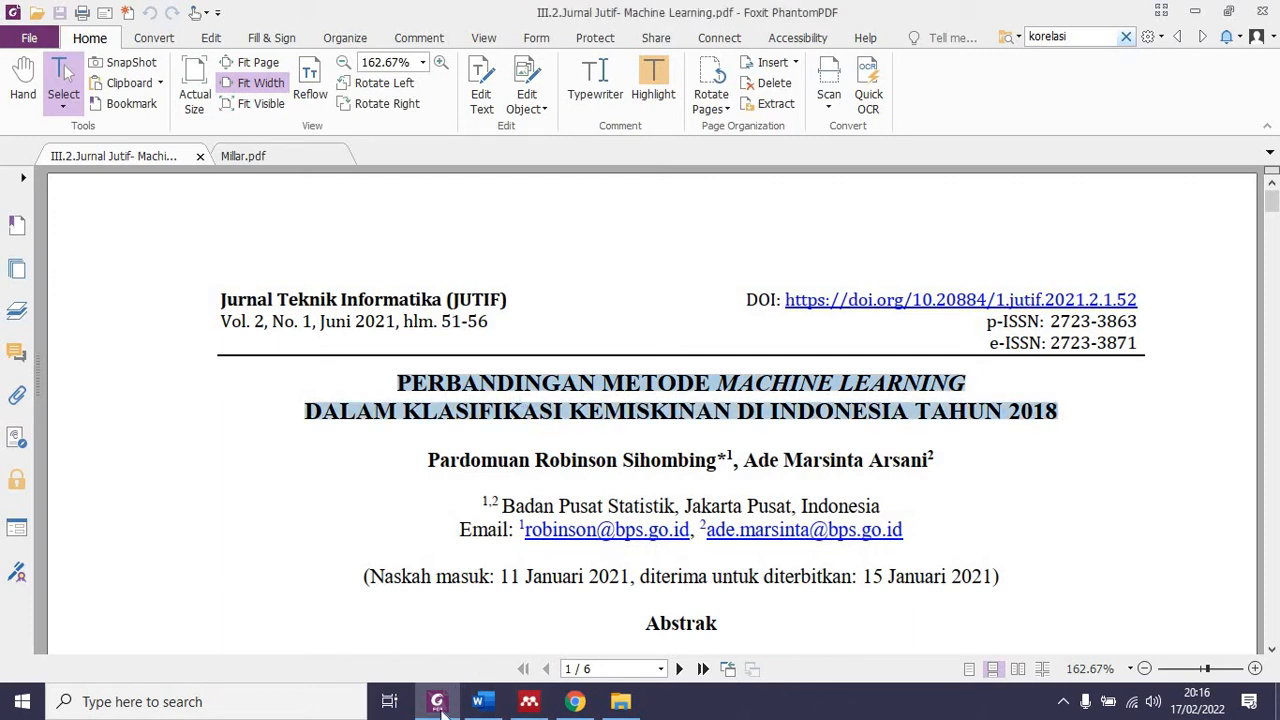
- Switch to Chrome, open Google Scholar and search for the copied article title
left_click(575, 701)
left_click(268, 52)
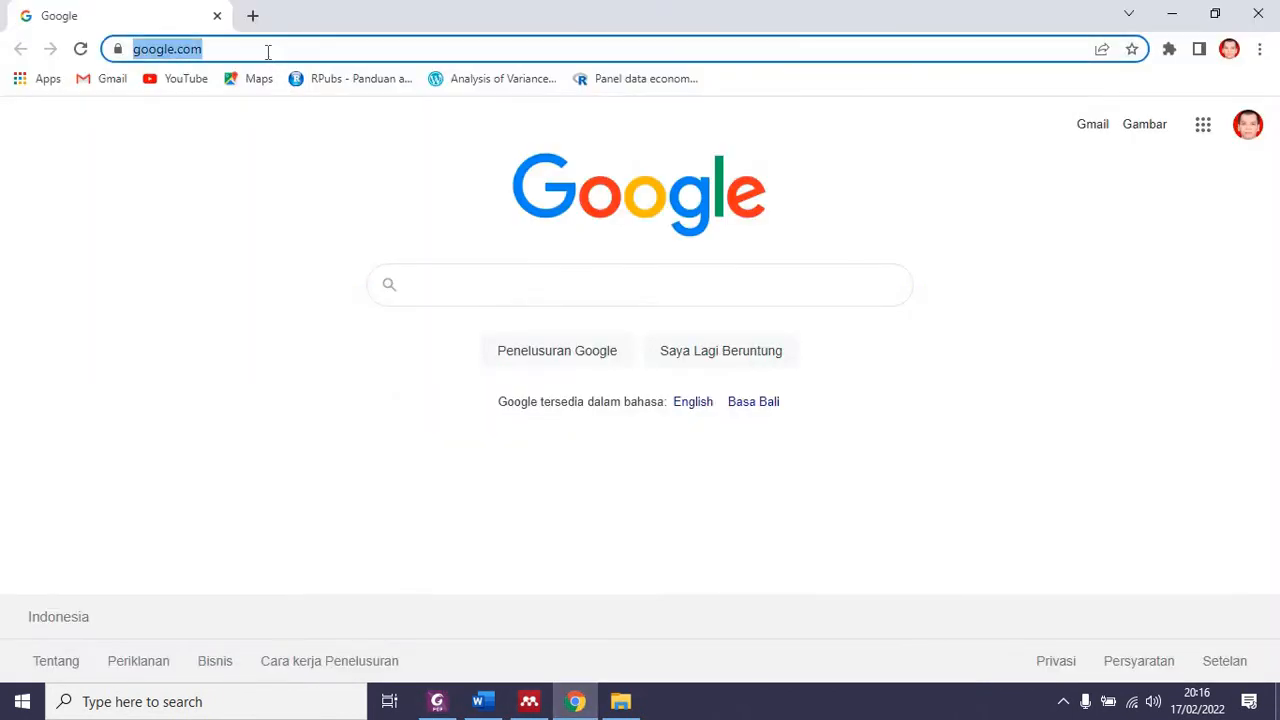
type("google ")
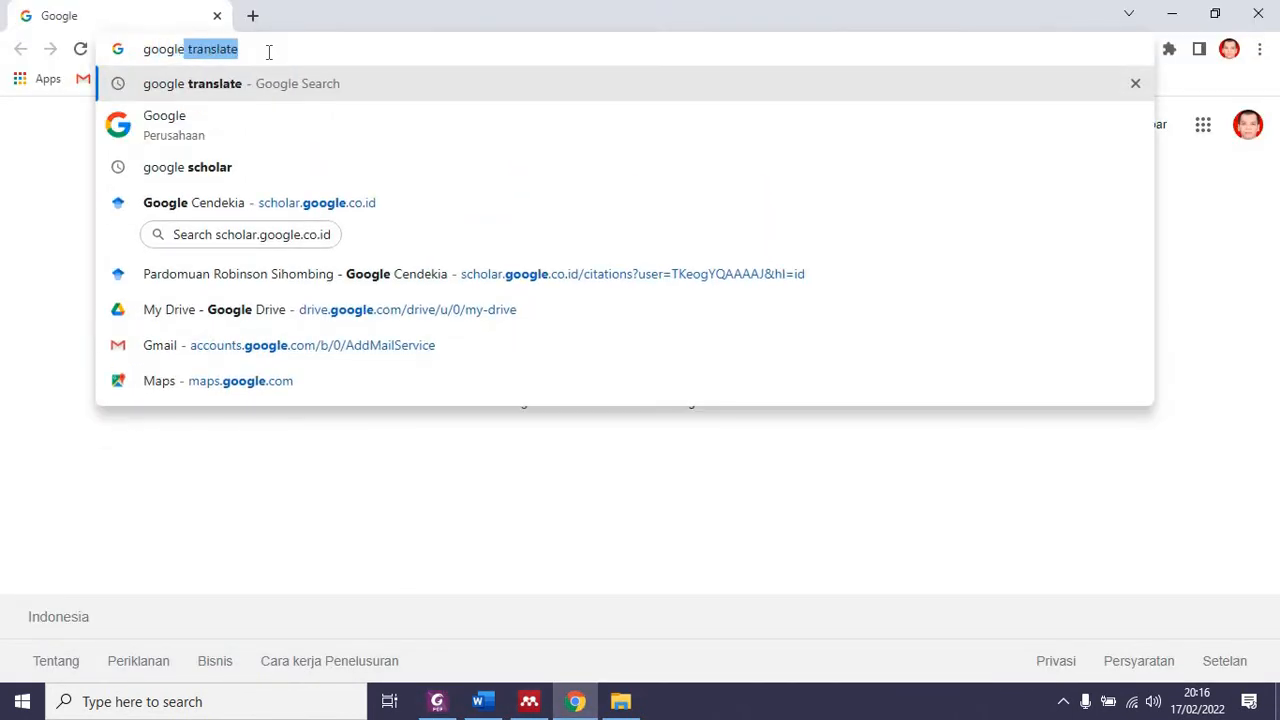
type("sch")
key("Return")
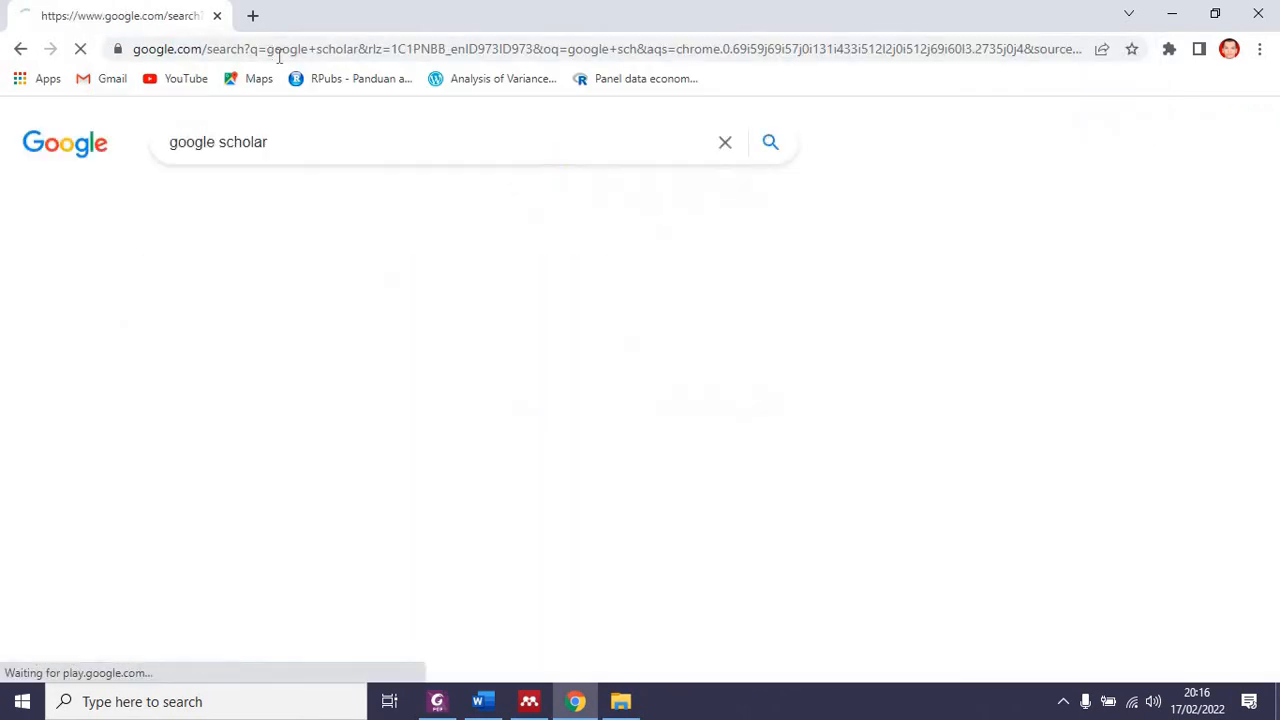
left_click(236, 307)
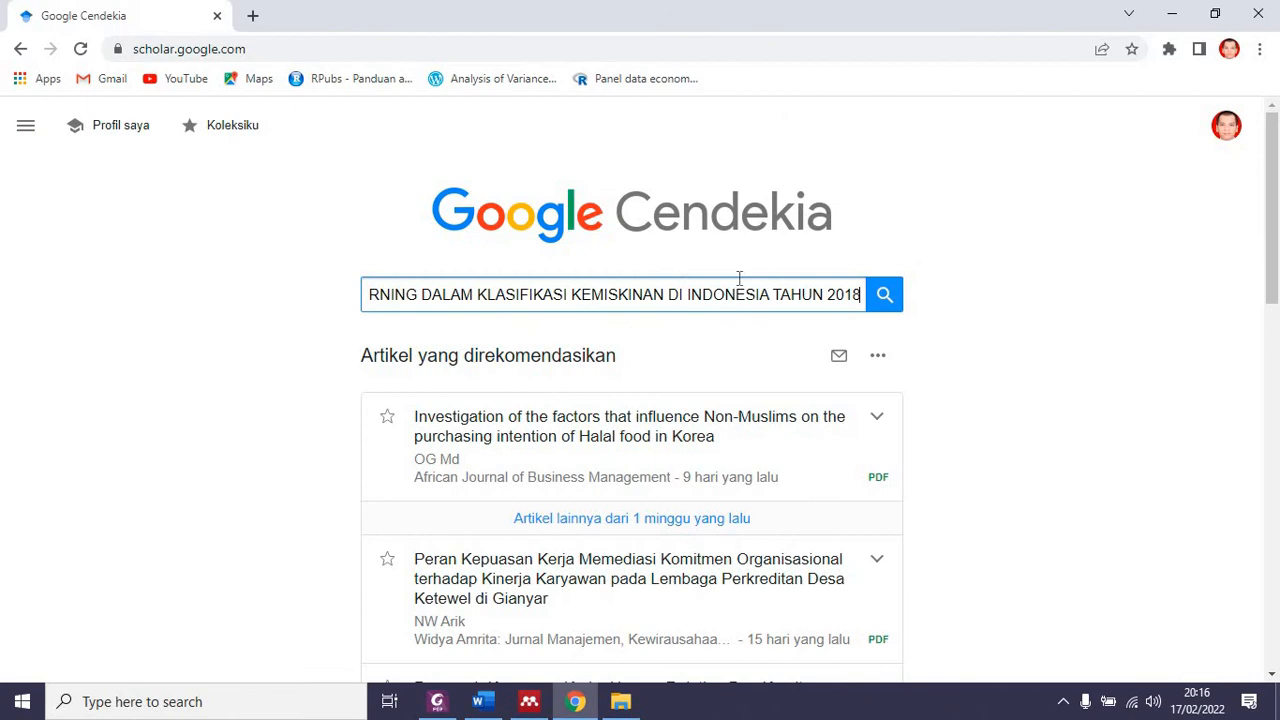
left_click(893, 305)
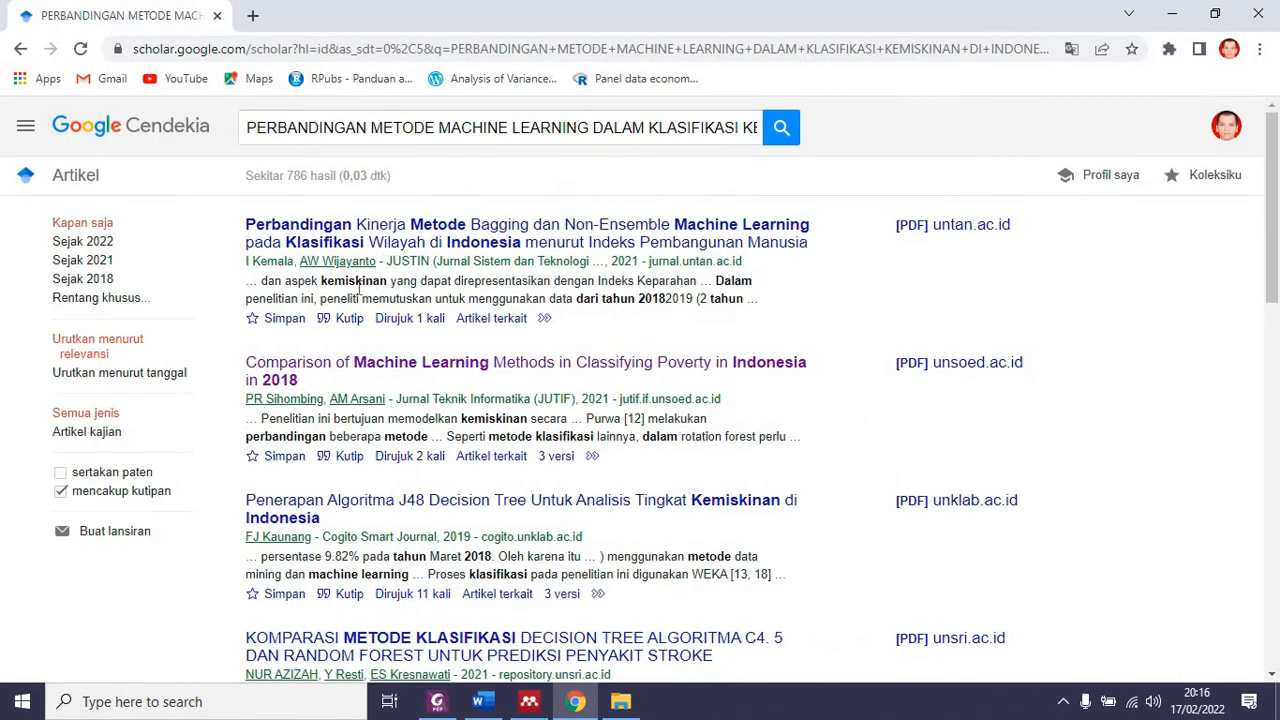
- Check the page of "Comparison of Machine Learning Methods in Classifying Poverty in Indonesia in 2018", then copy its APA reference from the Scholar result
left_click(316, 374)
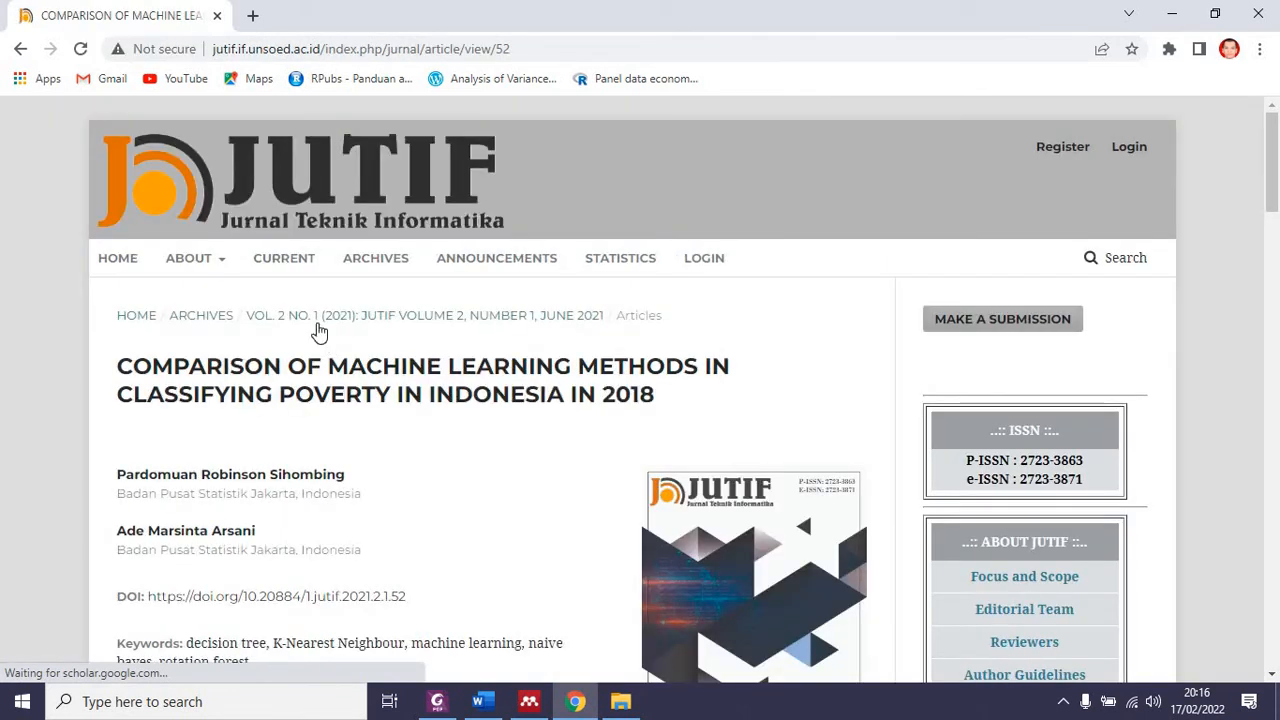
left_click(20, 48)
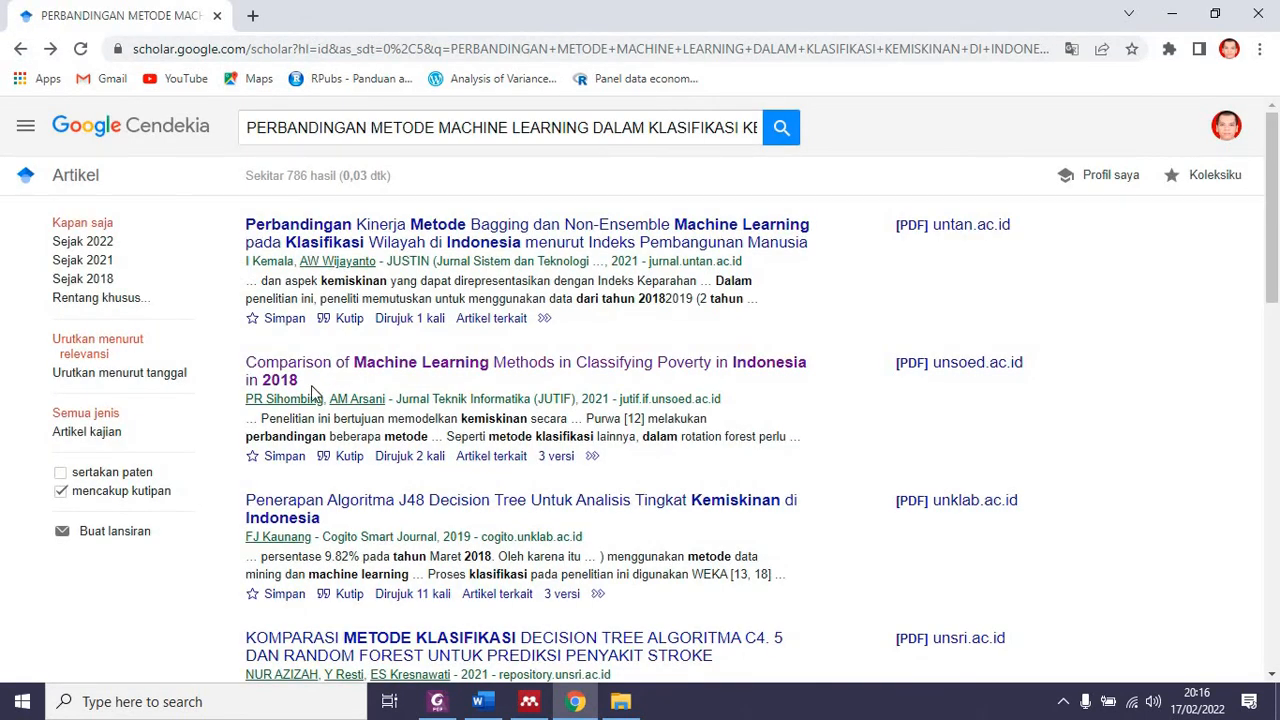
left_click(350, 462)
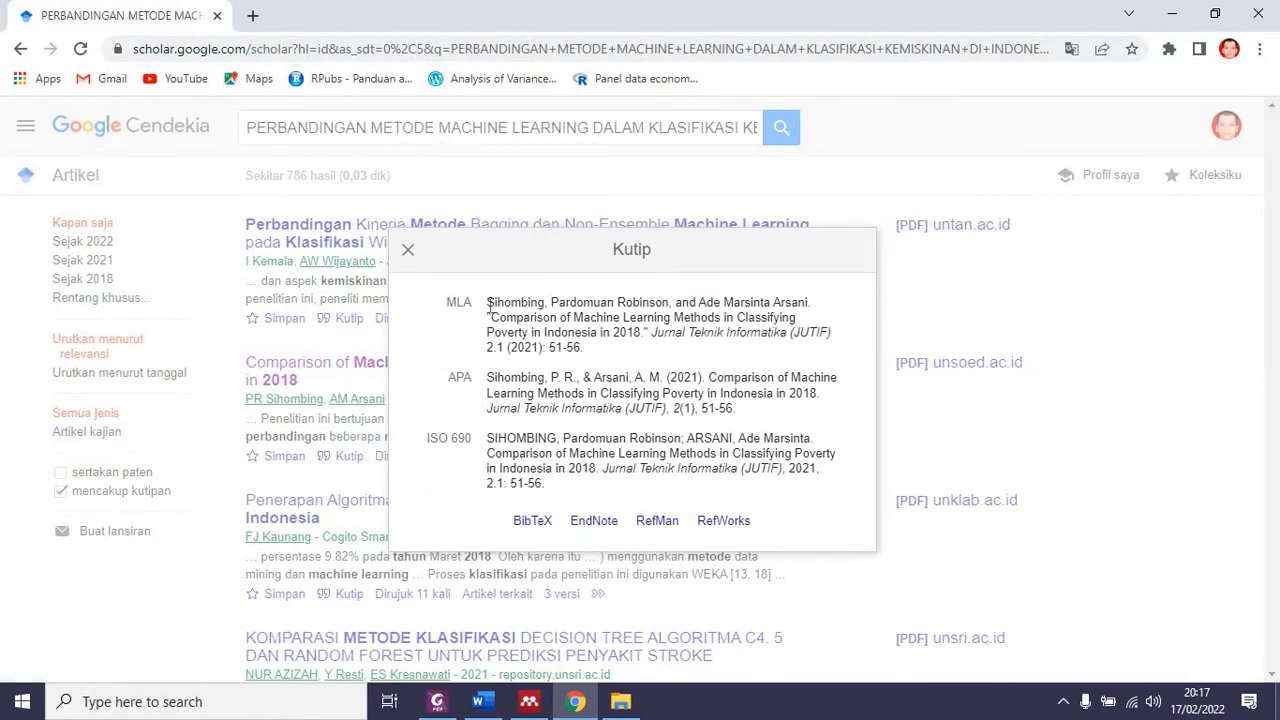
triple_click(510, 380)
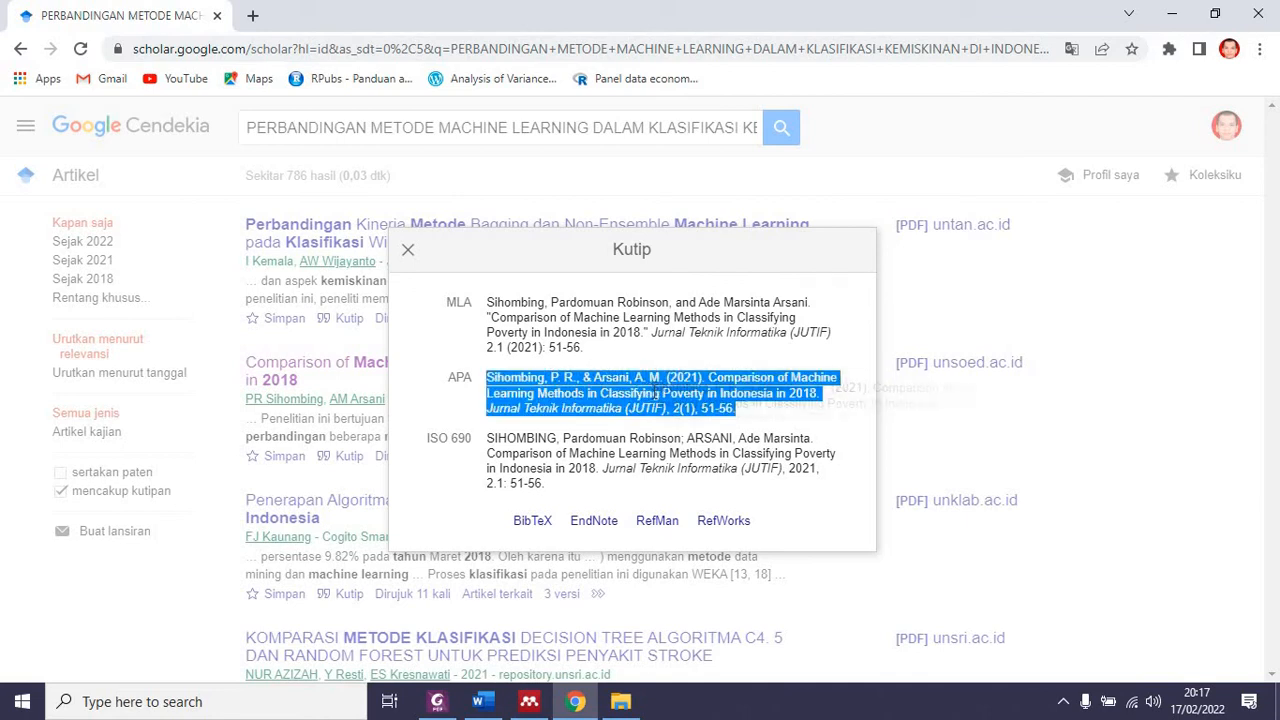
right_click(646, 388)
left_click(688, 400)
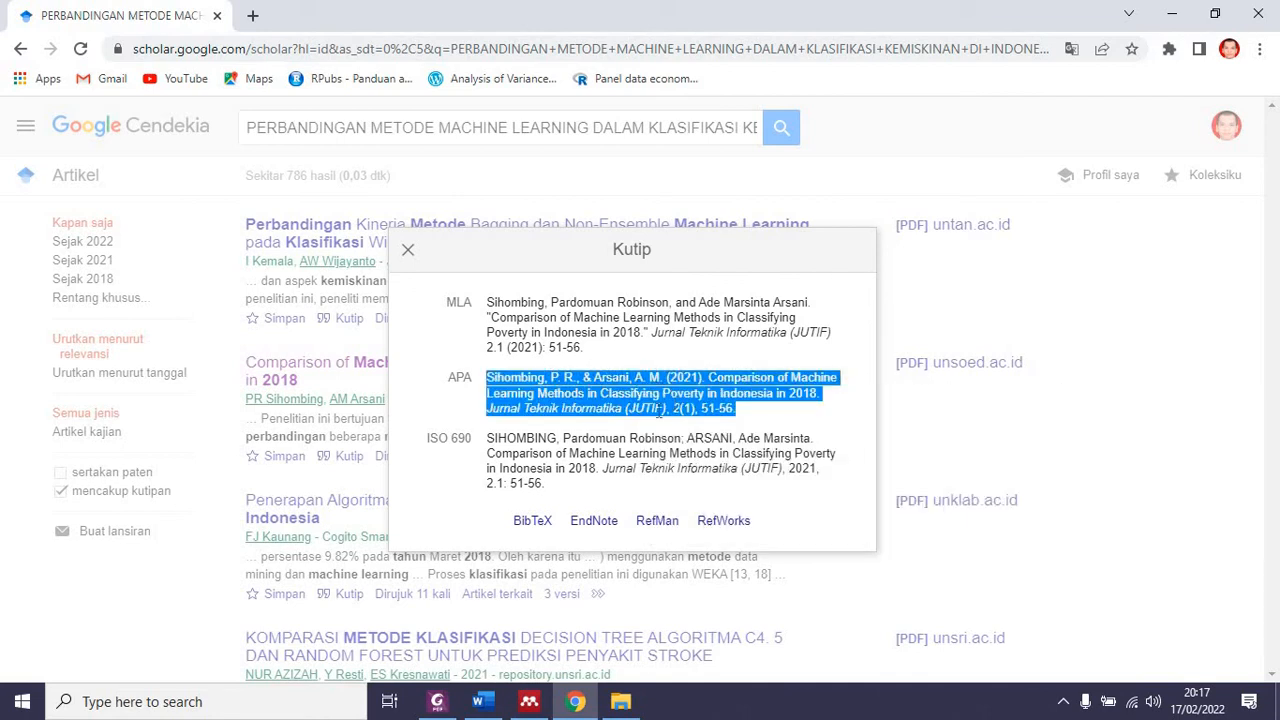
- Return to Word, start a new citation source above the References heading and paste the copied reference into its Title field
left_click(481, 703)
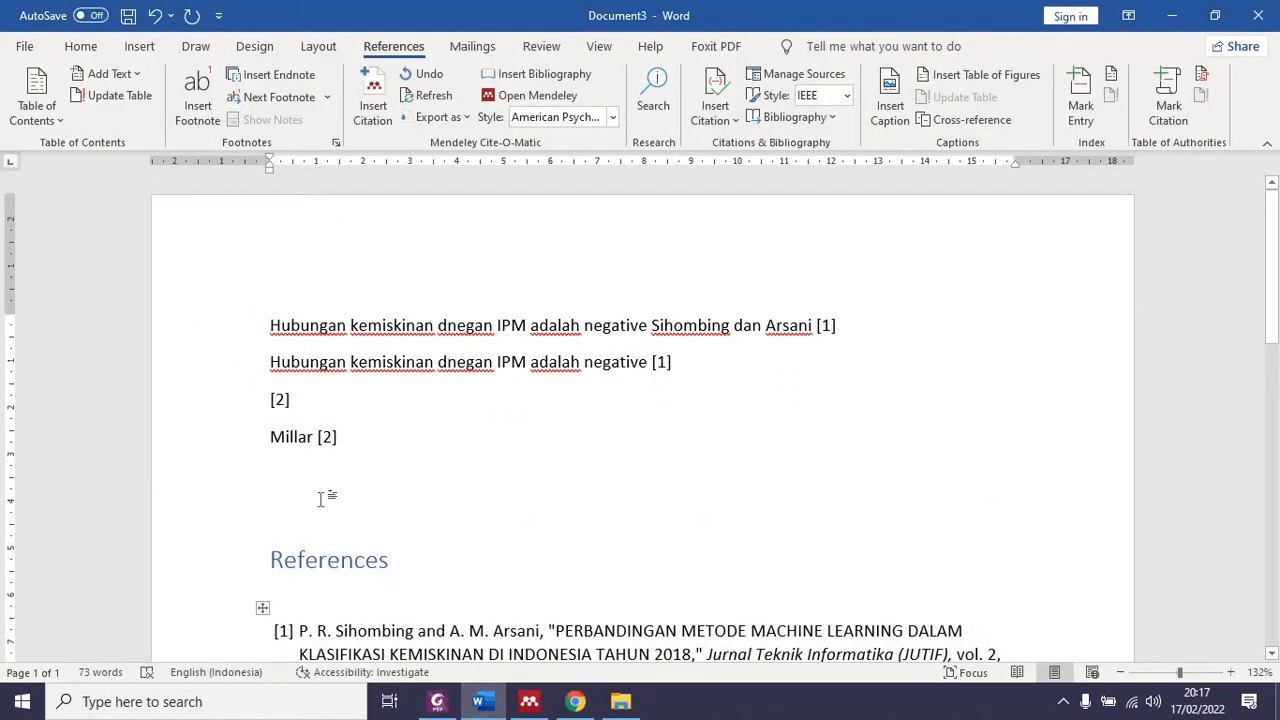
left_click(322, 498)
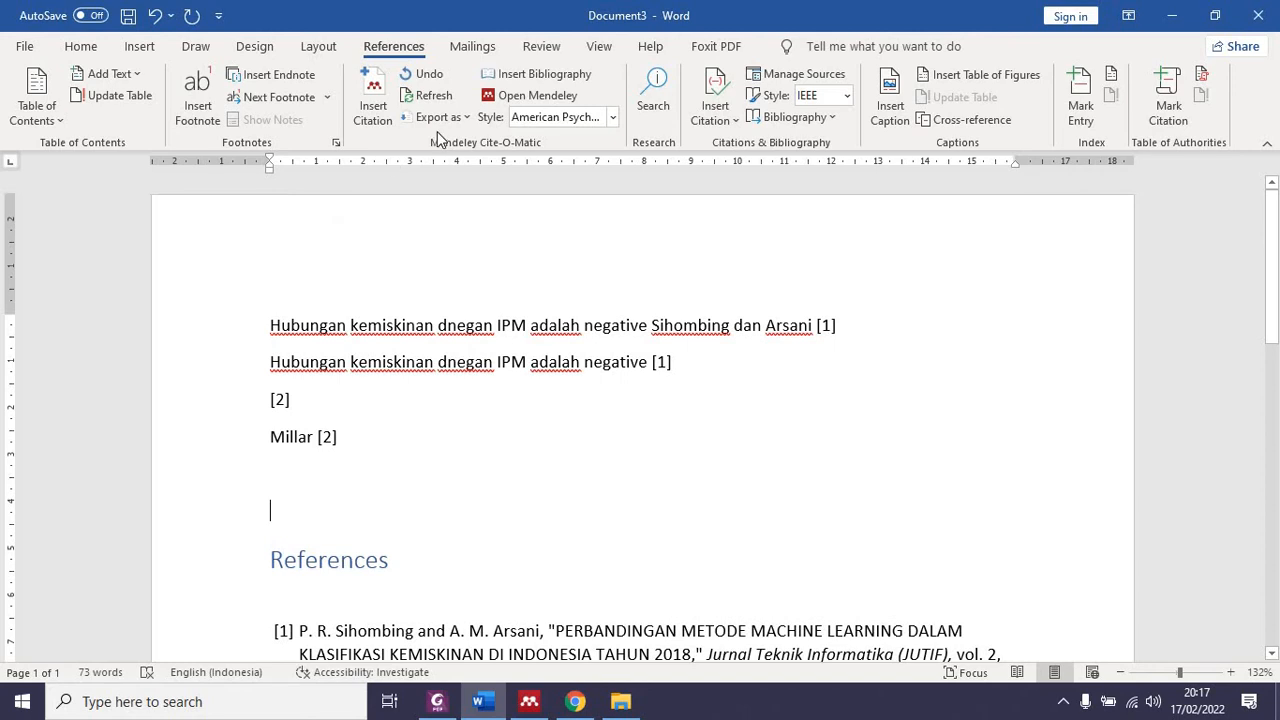
left_click(722, 118)
left_click(766, 254)
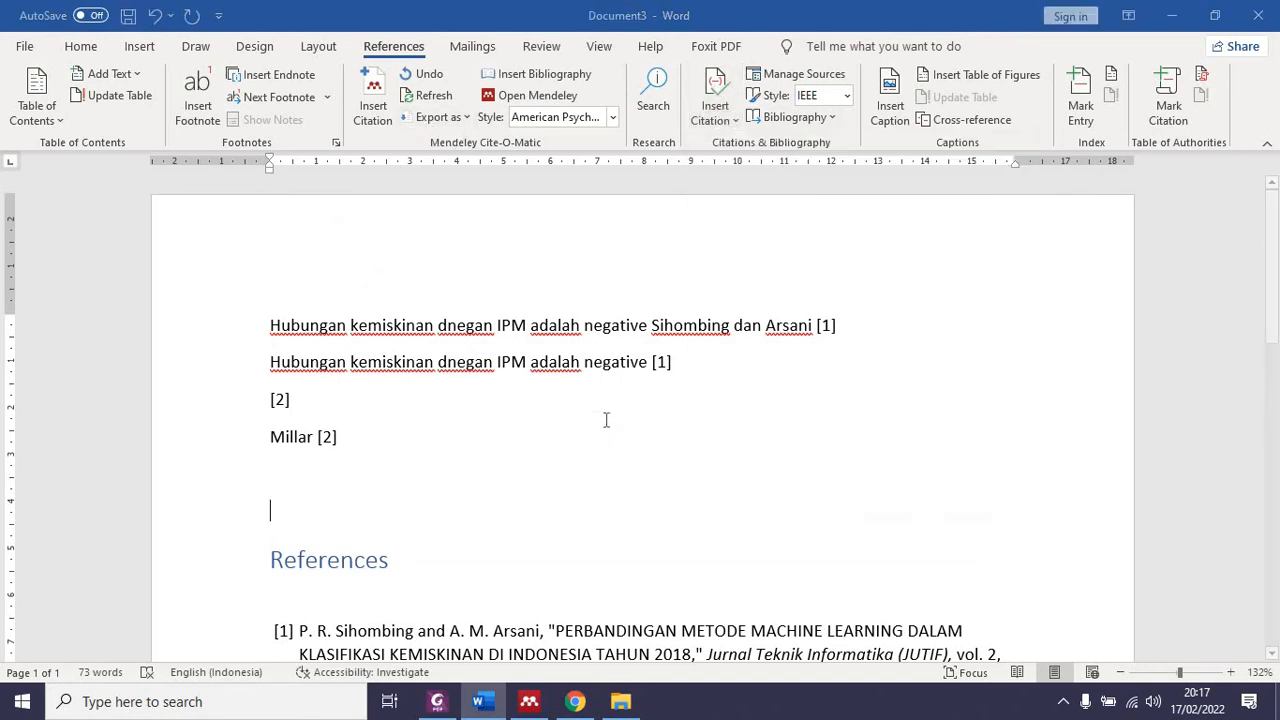
key("ctrl+v")
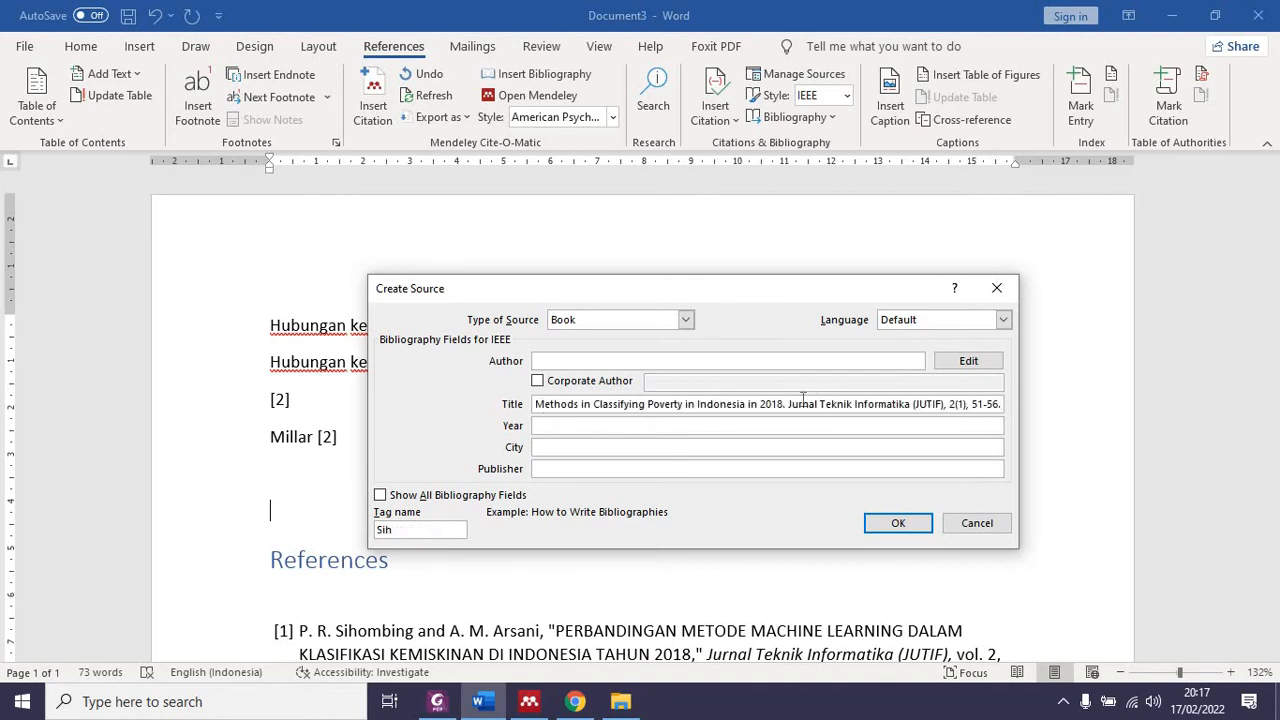
- Set the source type to Journal Article and move "Jurnal Teknik Informatika (JUTIF" from the Title field to Journal Name
left_click_drag(789, 404, 947, 402)
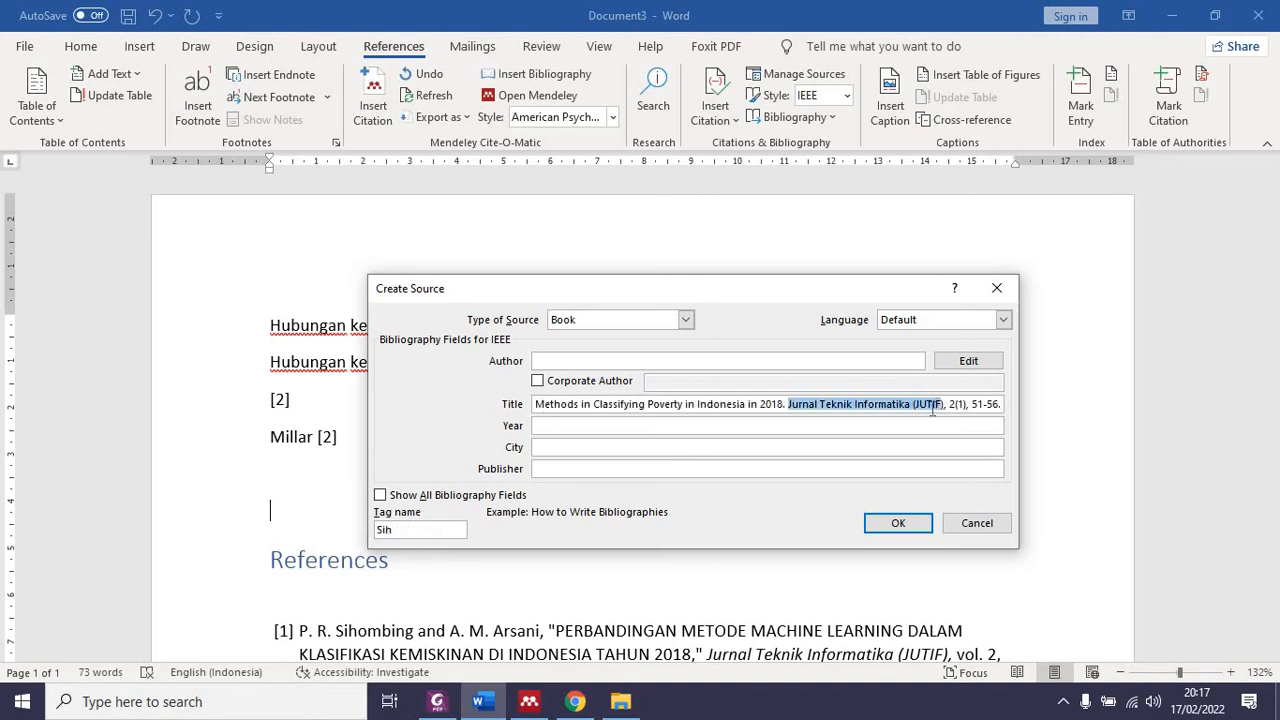
key("Delete")
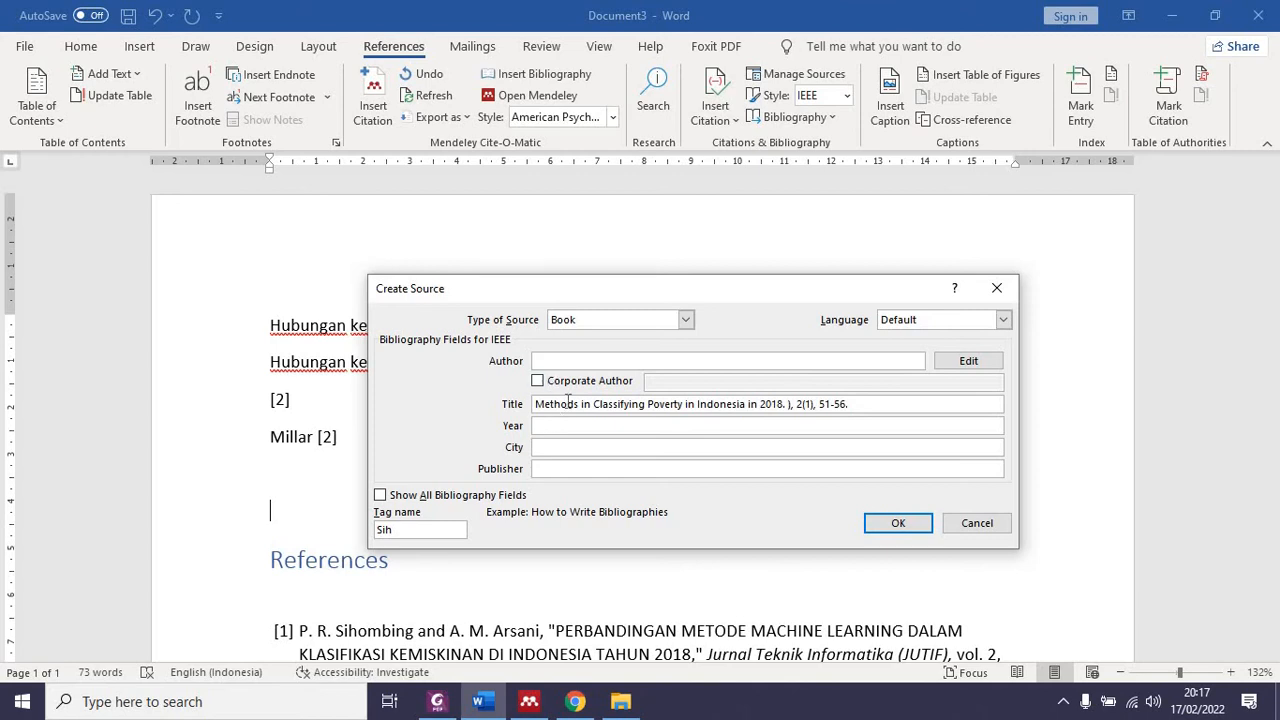
key("Delete")
left_click(685, 320)
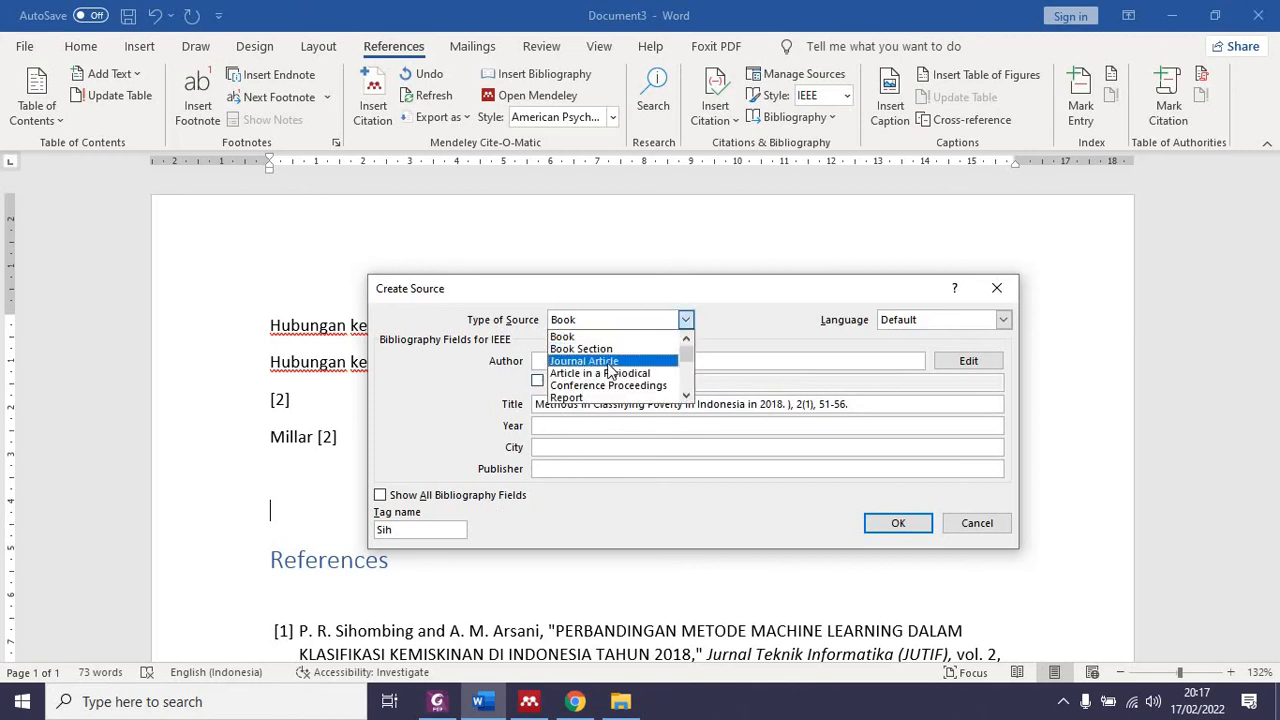
left_click(605, 361)
left_click(553, 426)
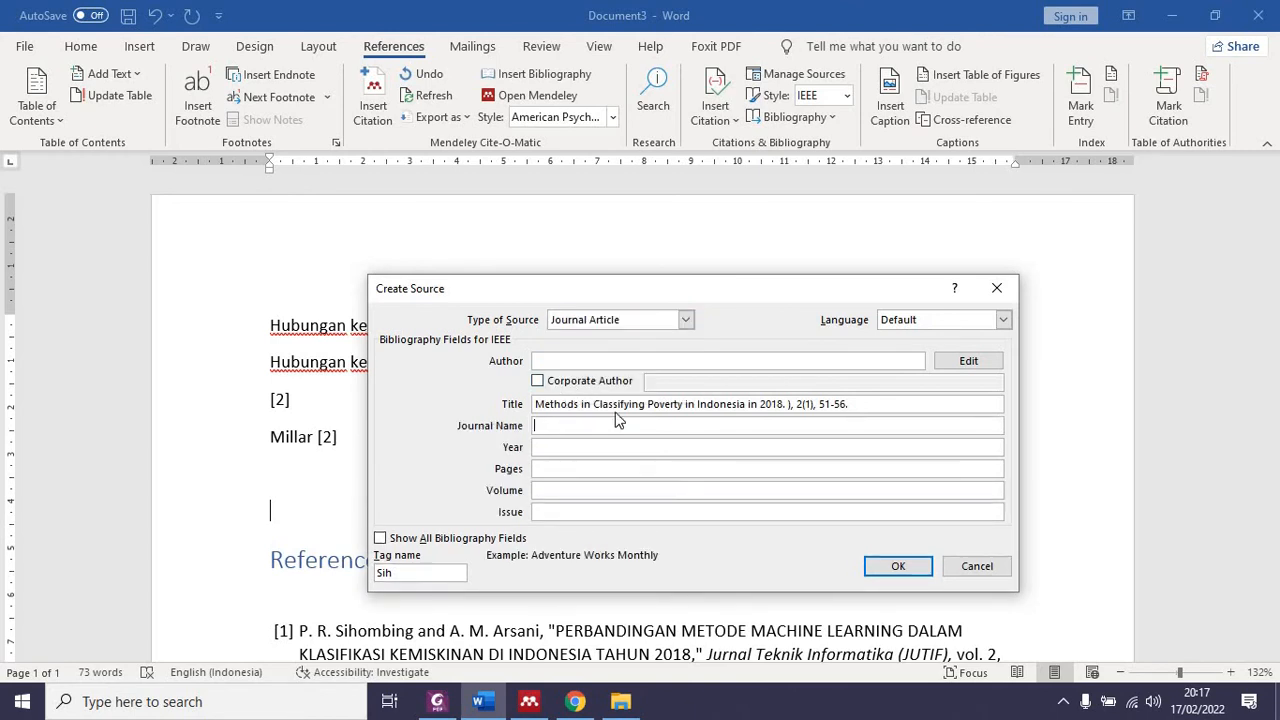
key("ctrl+v")
- Move the page range 51-56 from the Title field to the Pages field
left_click_drag(820, 403, 846, 403)
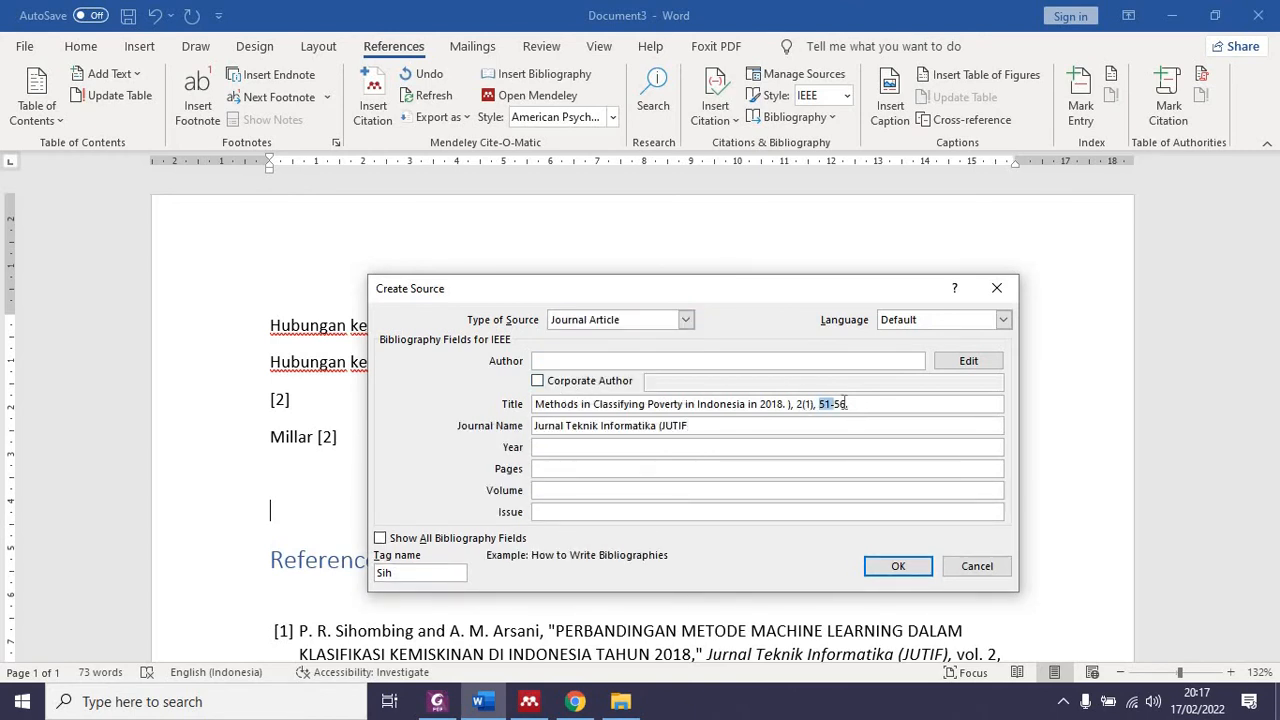
key("ctrl+x")
left_click(556, 470)
key("ctrl+v")
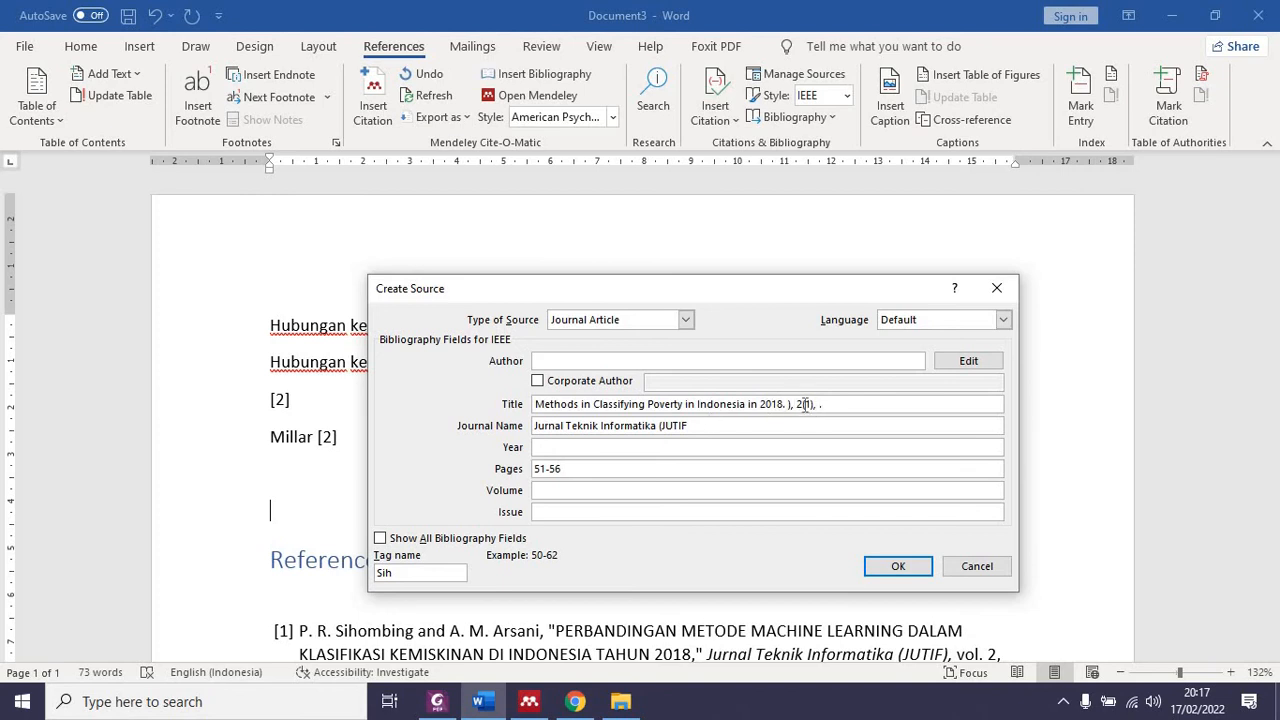
- Delete the leftover volume and issue text "2(1)" and its stray punctuation from the end of the Title field
left_click_drag(798, 404, 824, 406)
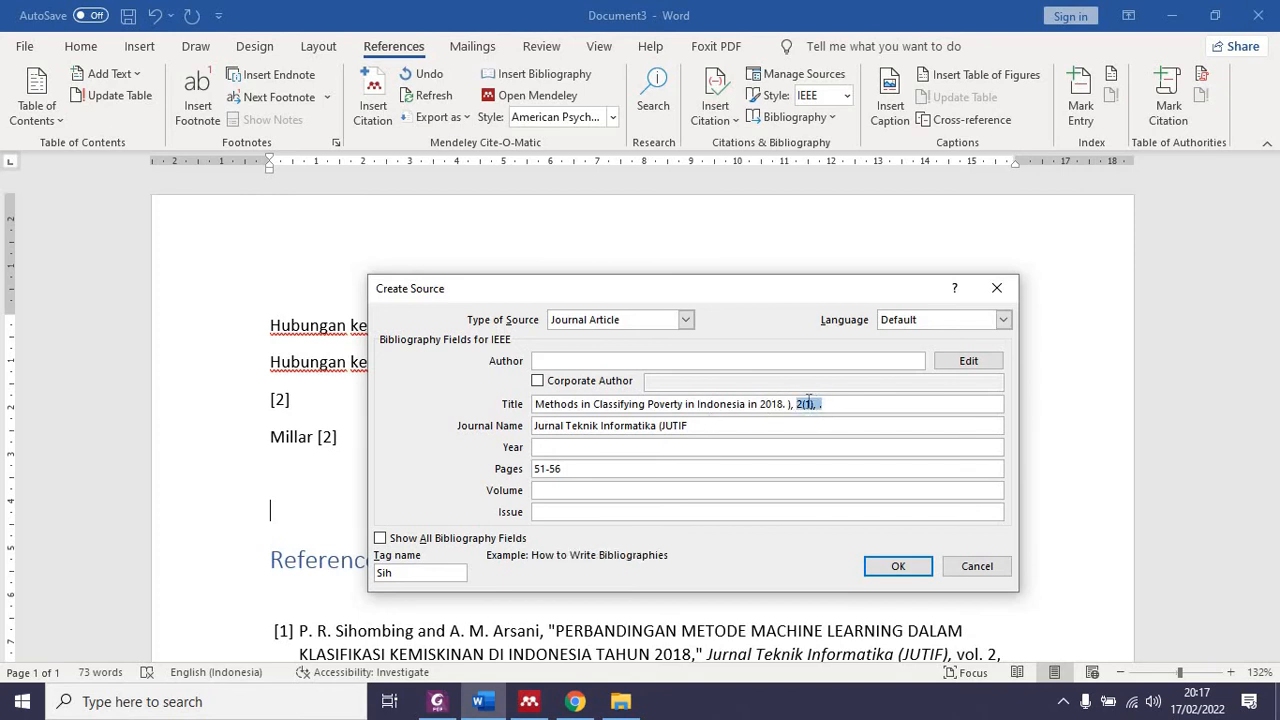
key("BackSpace")
key("BackSpace")
key("BackSpace")
key("BackSpace")
key("BackSpace")
left_click(466, 538)
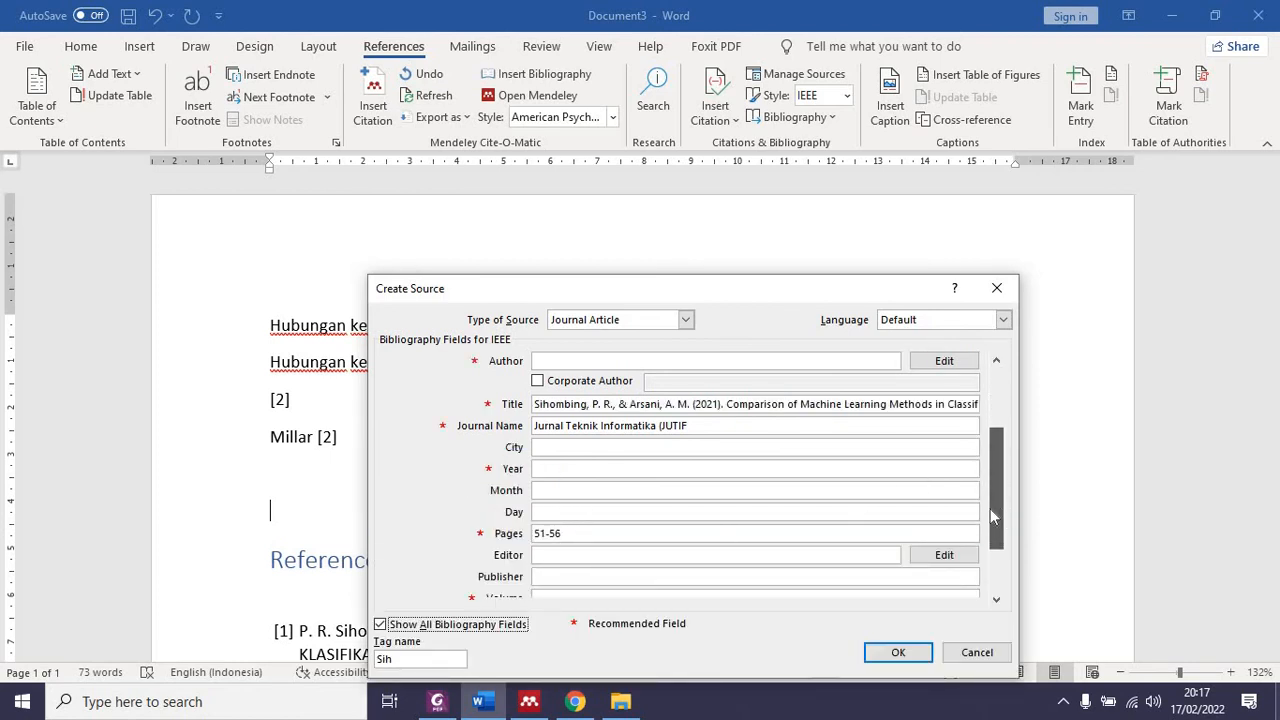
scroll(990, 508, "down", 2)
left_click(380, 625)
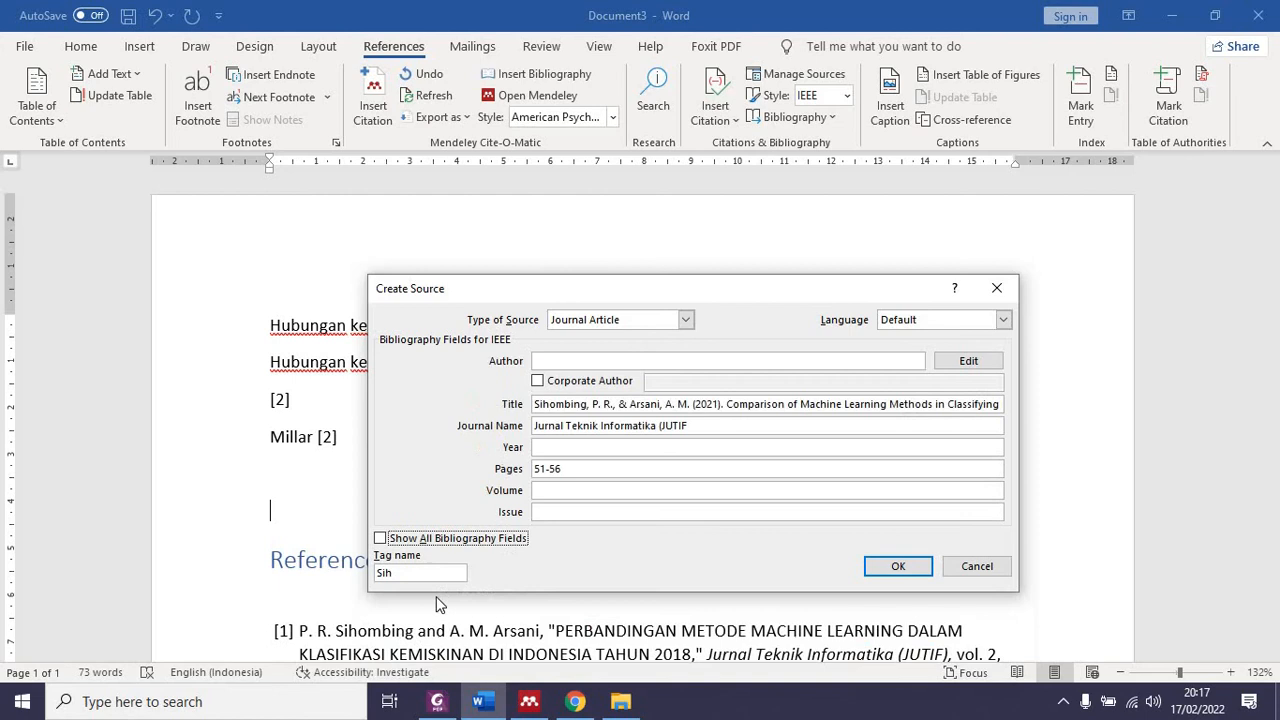
- Set the source's Volume to 2 and its Issue to 1
left_click(569, 490)
type("2")
left_click(551, 513)
type("1")
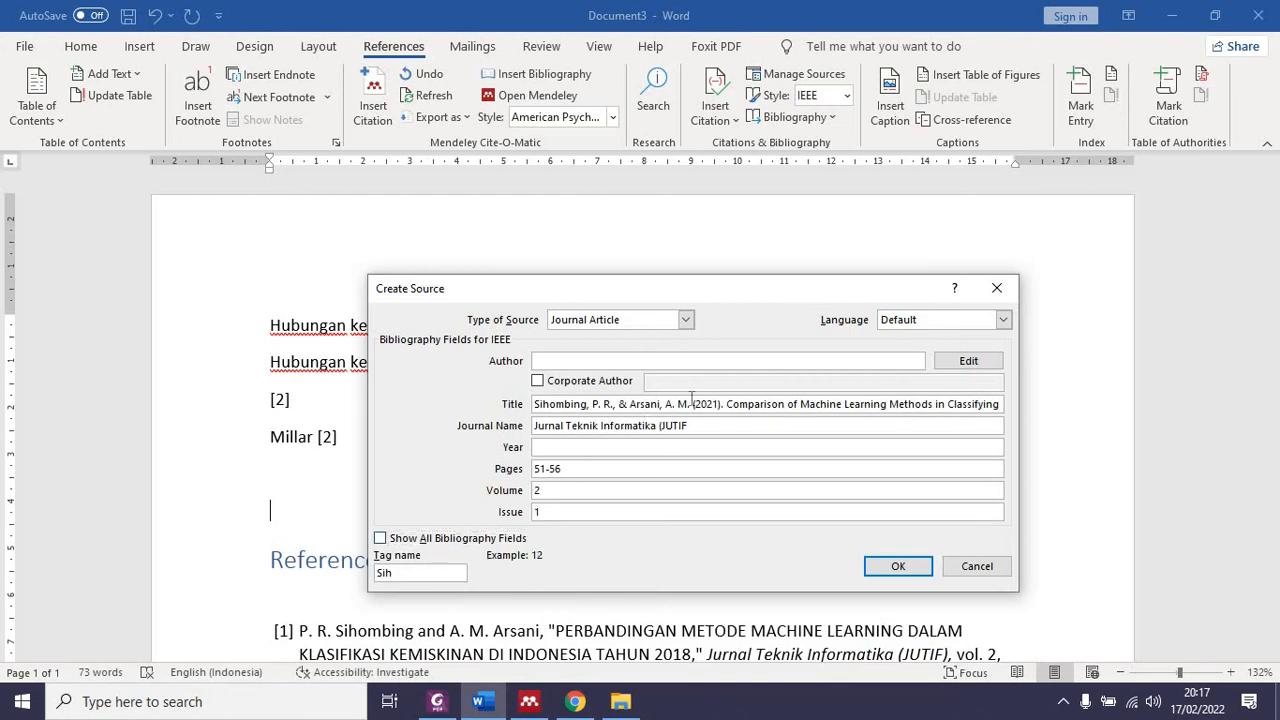
- Move the two authors' names from the Title field to the Author field and separate them with a semicolon only
left_click_drag(684, 404, 548, 428)
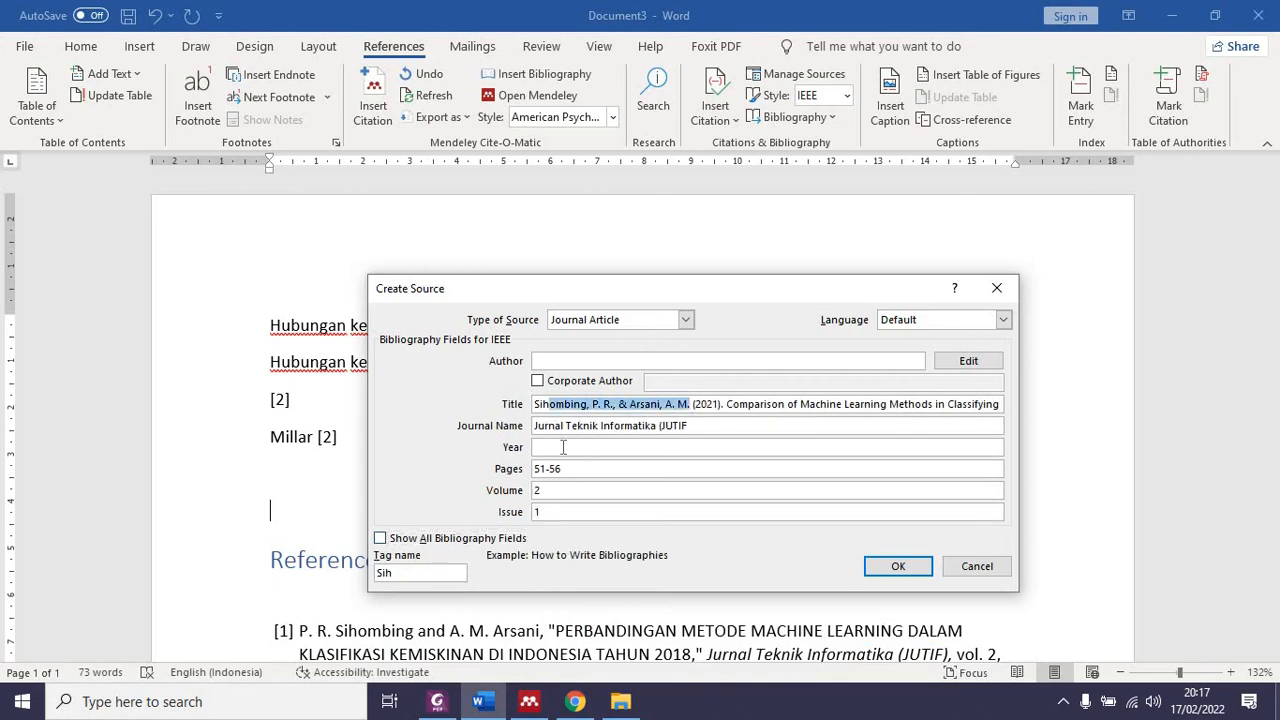
key("ctrl+x")
key("ctrl+z")
left_click_drag(535, 405, 688, 410)
key("ctrl+x")
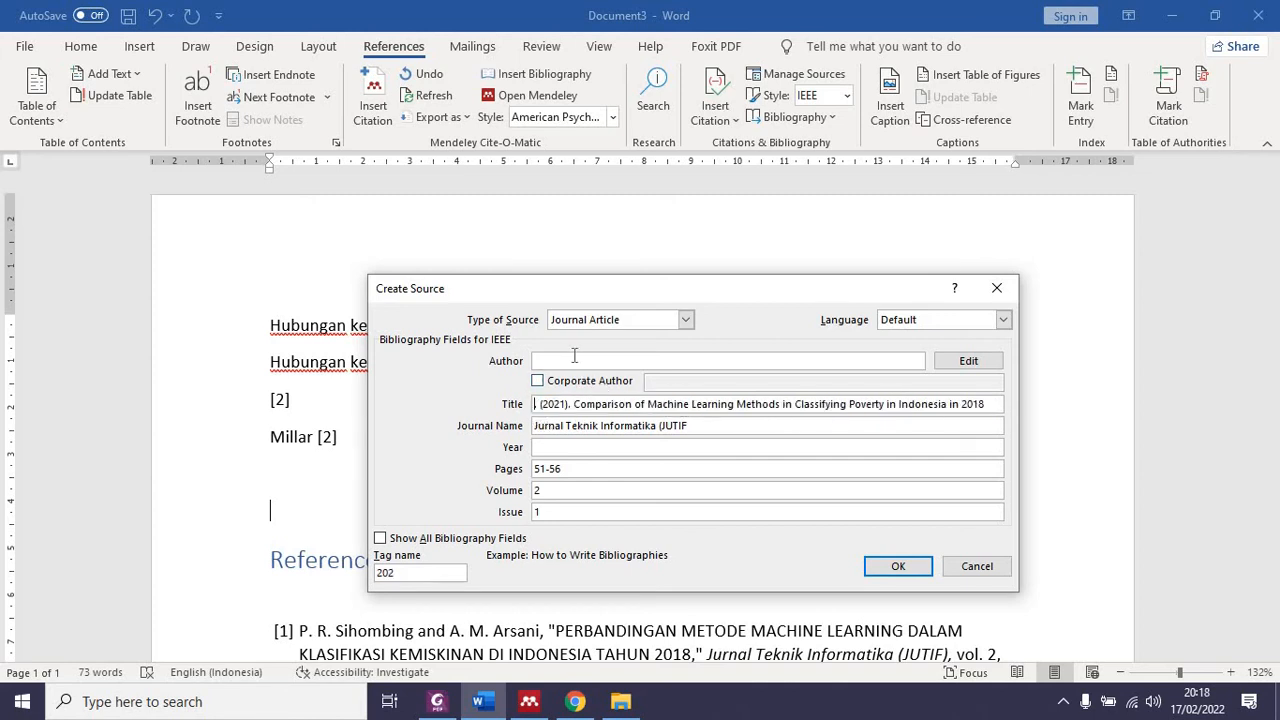
left_click(572, 360)
key("ctrl+v")
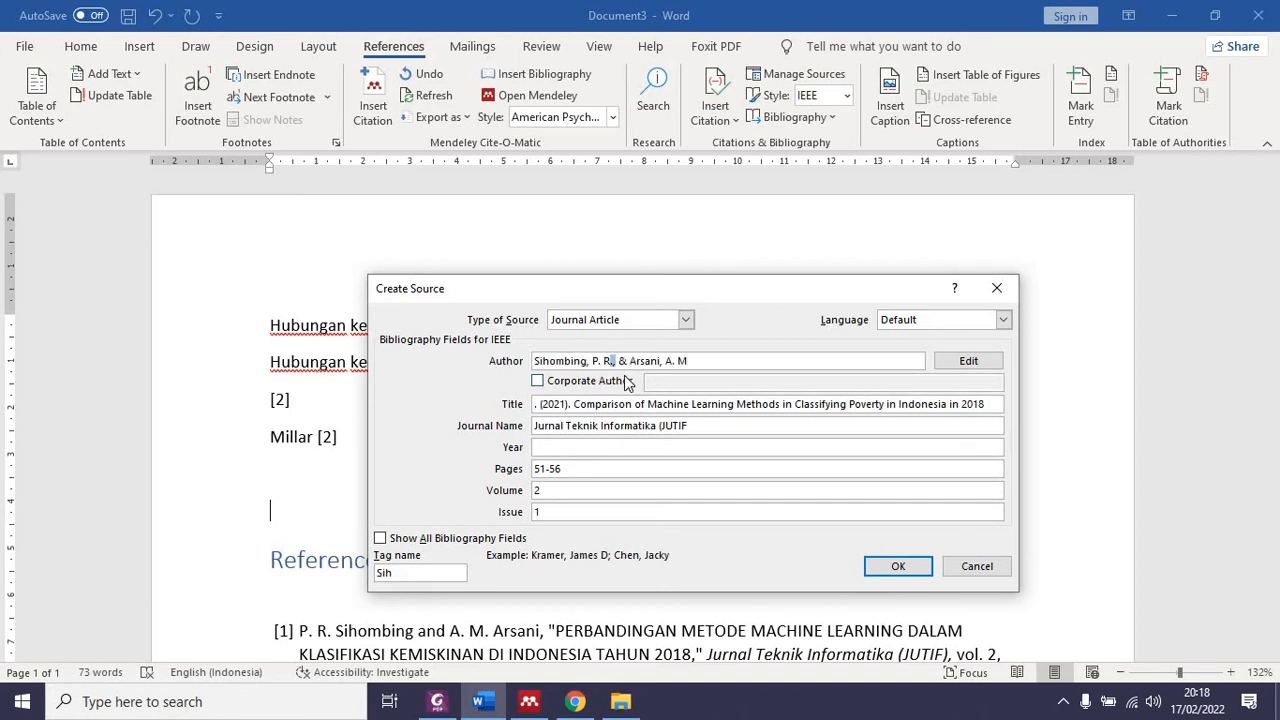
type(";")
left_click_drag(616, 361, 630, 365)
key("BackSpace")
- Move the year 2021 from the Title field to the Year field
left_click_drag(541, 404, 564, 404)
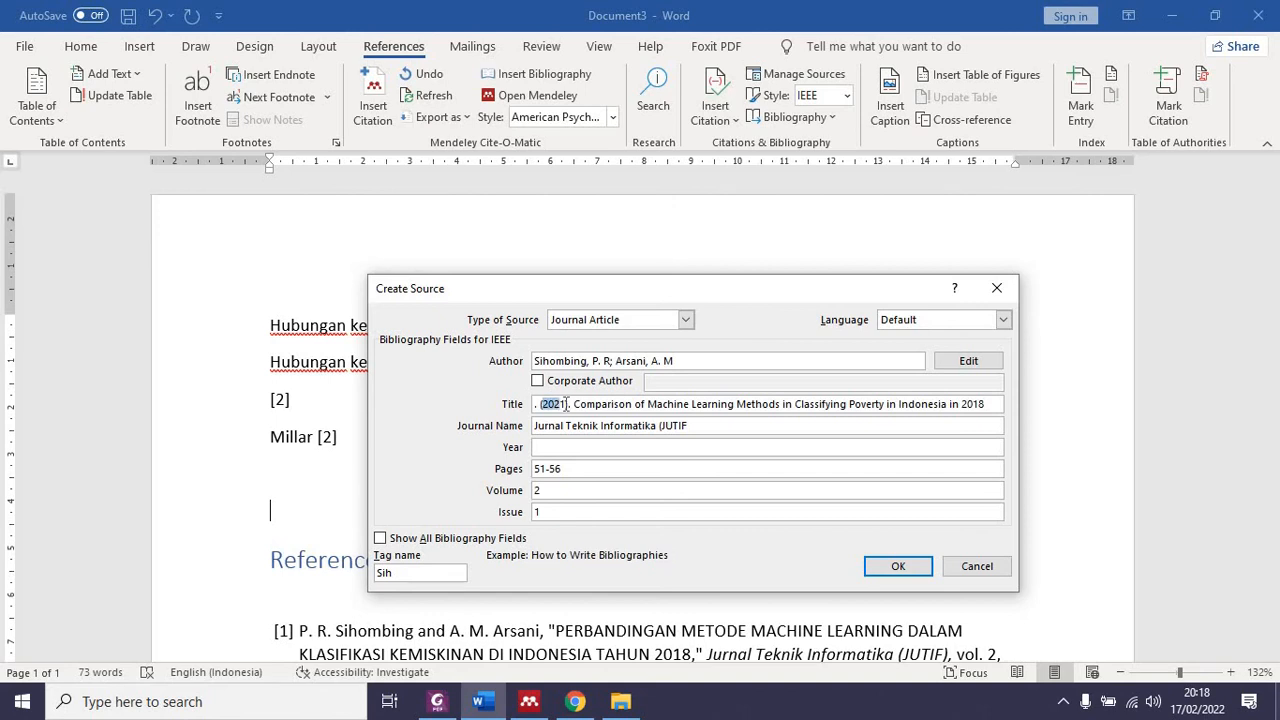
key("ctrl+x")
left_click(567, 447)
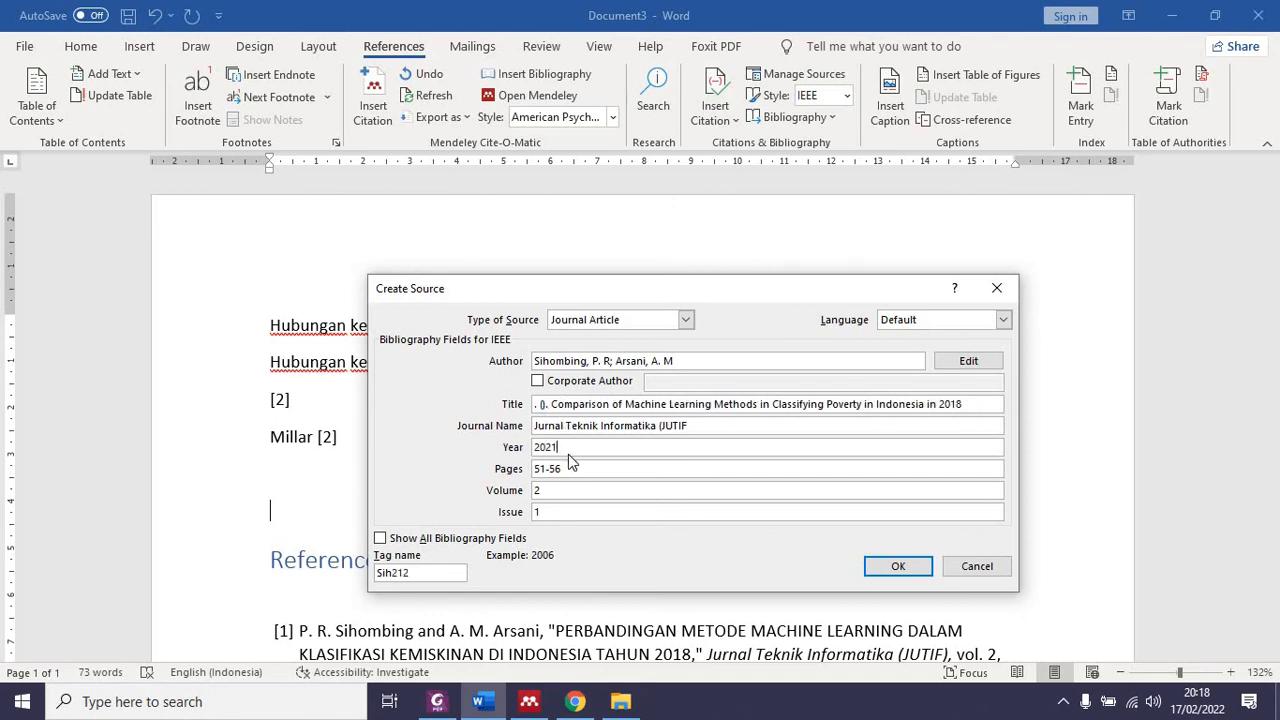
key("ctrl+v")
- Remove the leftover punctuation before "Comparison" in the Title field and save the journal article source as a citation
left_click(533, 405)
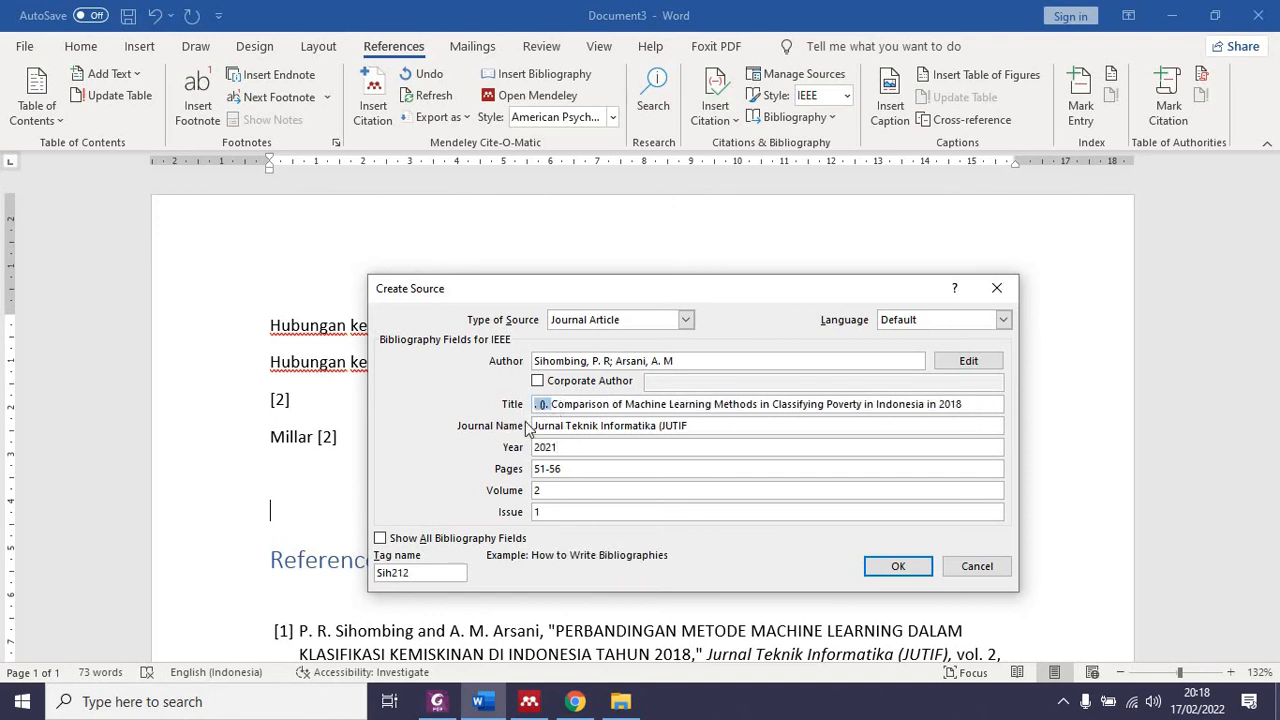
key("Delete")
key("Delete")
key("Delete")
key("Delete")
key("Delete")
key("Delete")
left_click(893, 567)
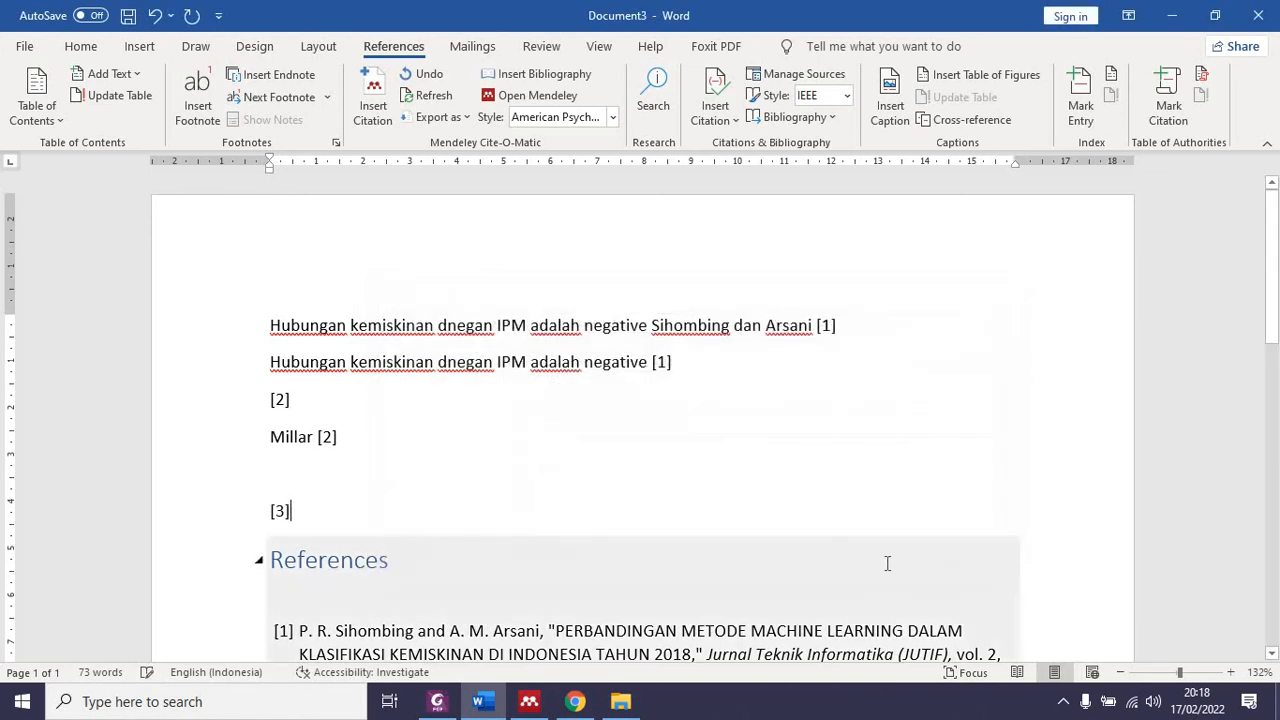
- Switch the document's citation and bibliography style to APA
double_click(276, 510)
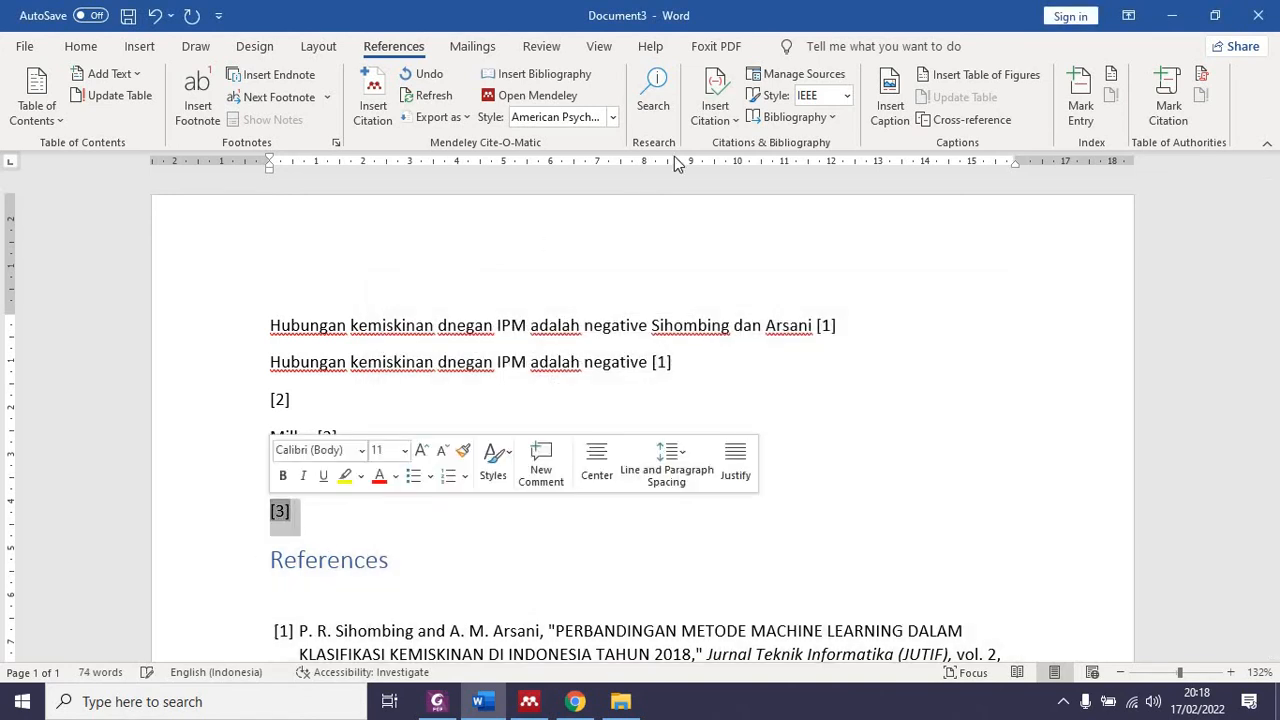
left_click(846, 95)
left_click(960, 135)
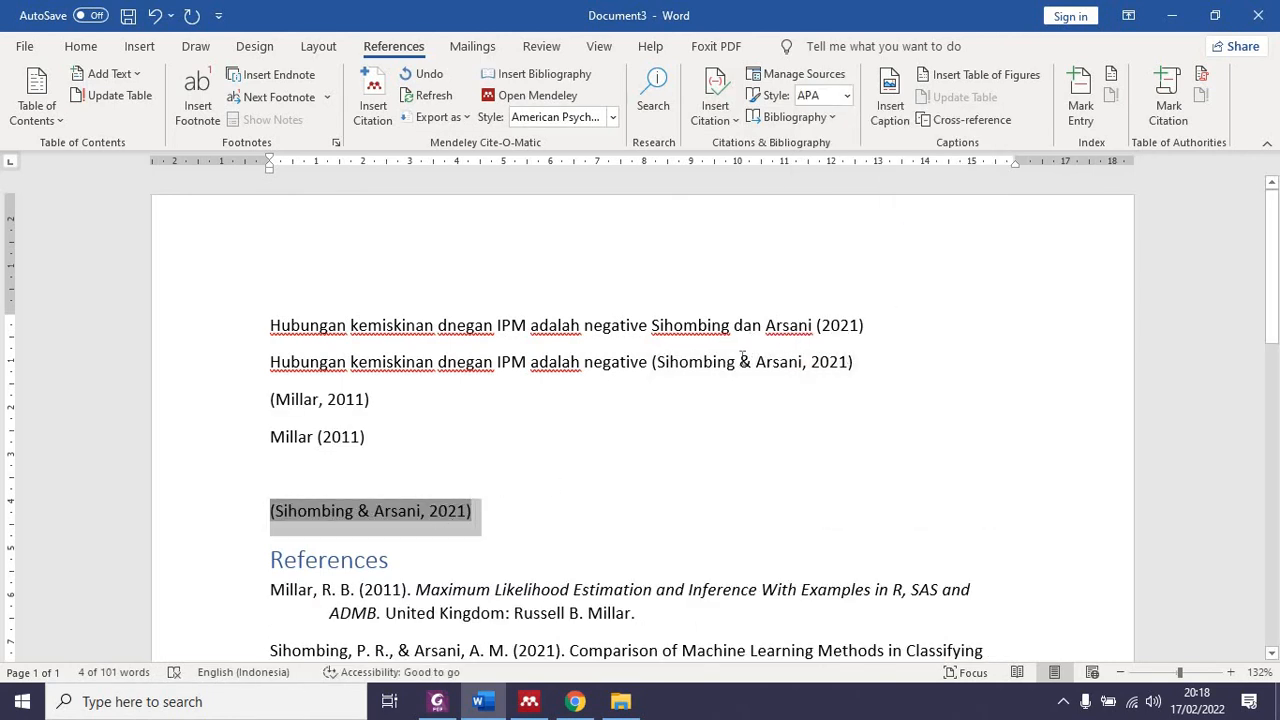
- Switch to Foxit PhantomPDF and copy the title "Maximum Likelihood Estimation and Inference" from the book's PDF
left_click(440, 705)
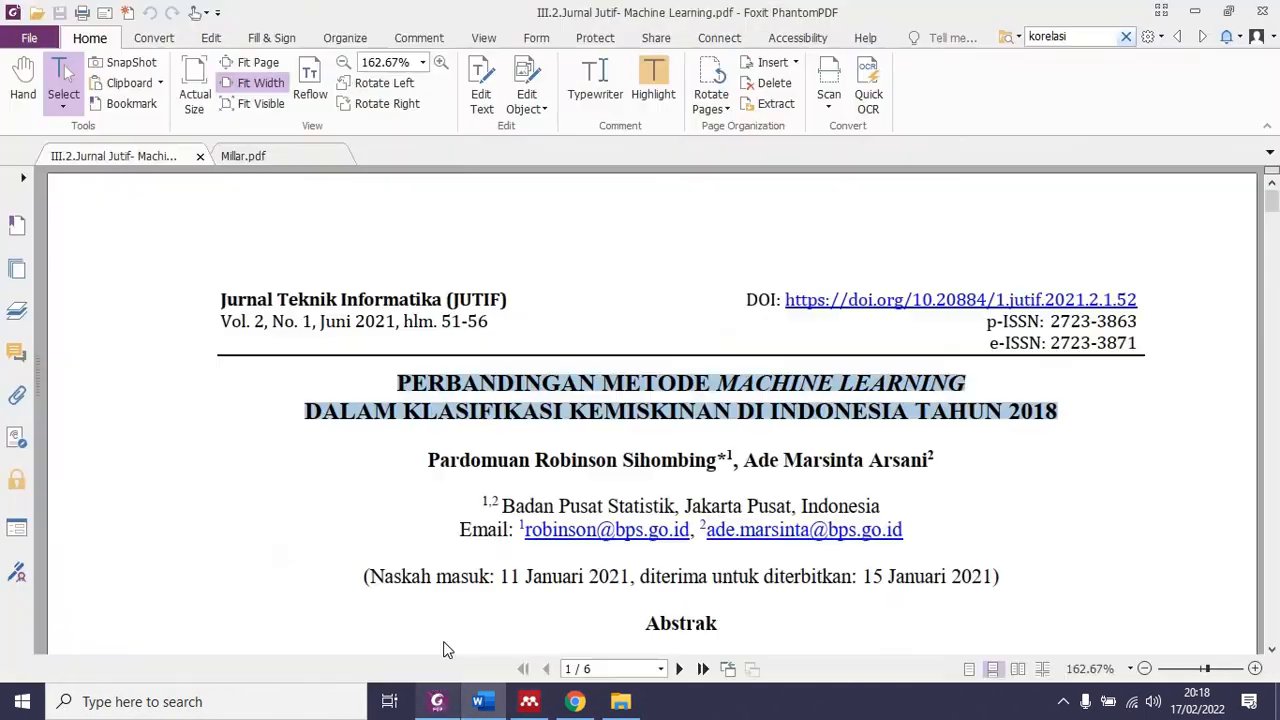
left_click(240, 157)
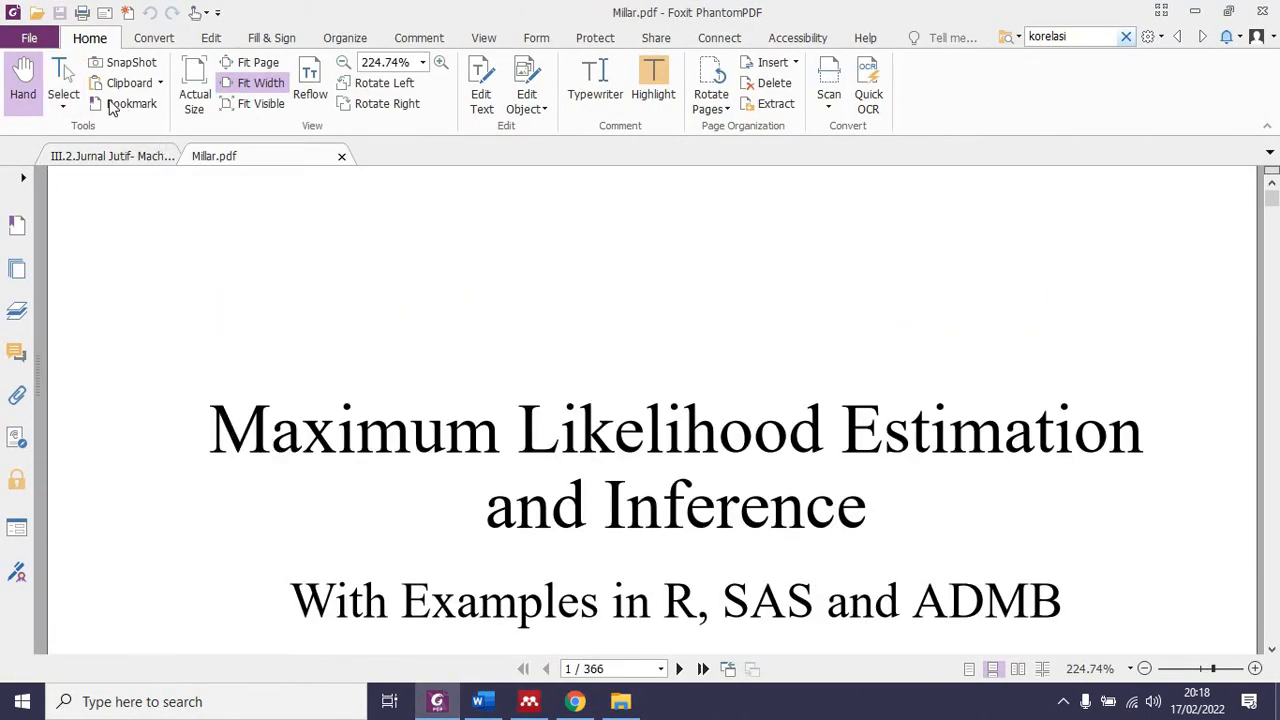
left_click(63, 85)
left_click_drag(230, 438, 954, 519)
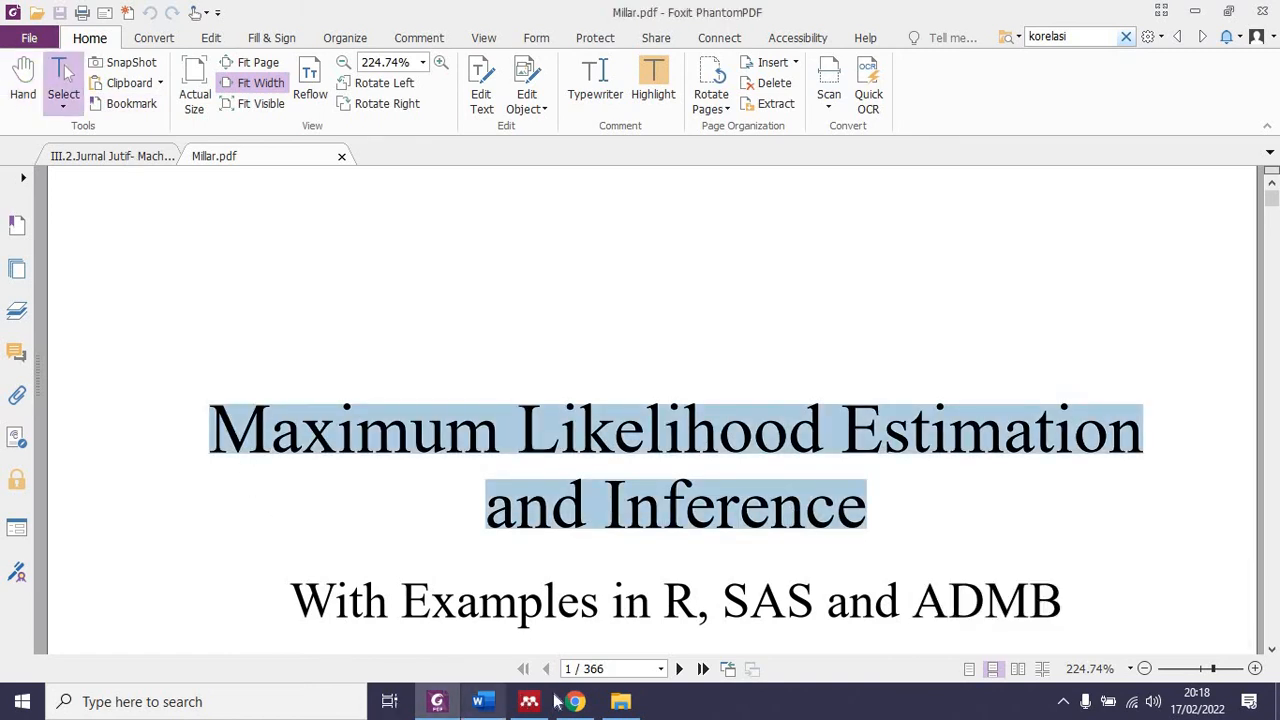
- Switch to Google Scholar in Chrome, close the citation box and search for "Maximum Likelihood Estimation and Inference"
left_click(565, 615)
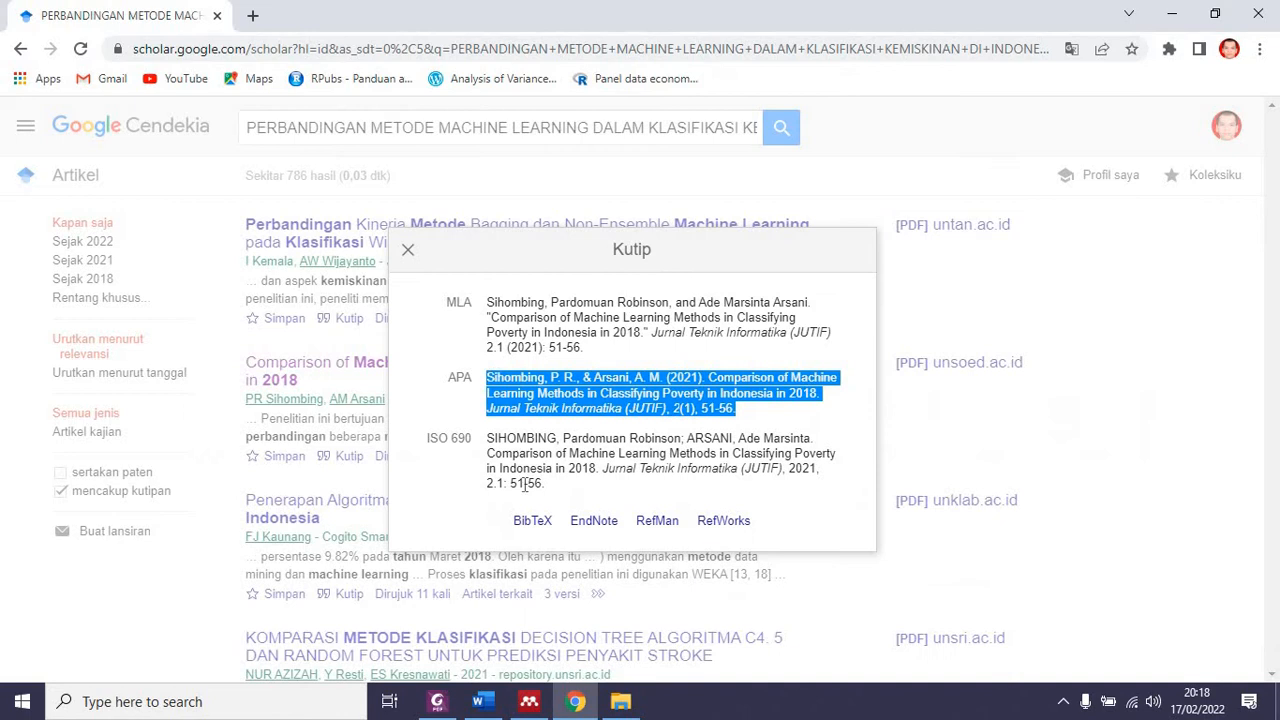
left_click(408, 249)
triple_click(325, 135)
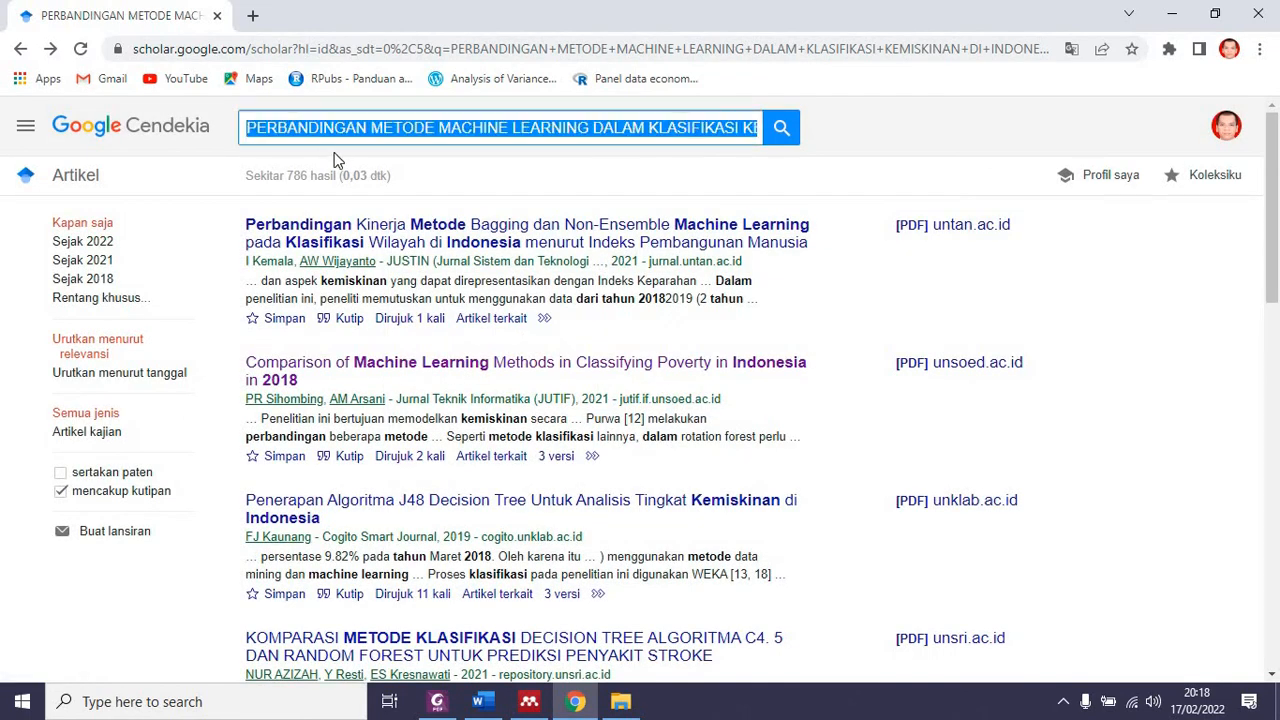
key("ctrl+v")
left_click(781, 129)
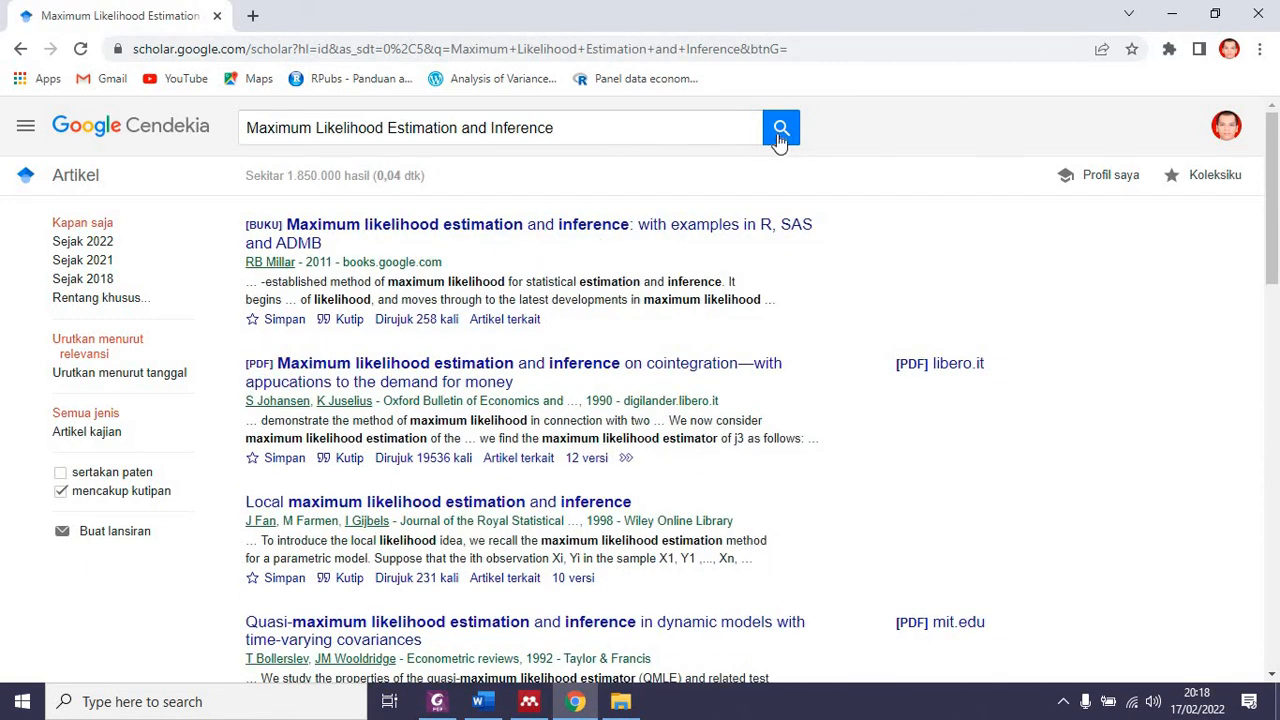
- Copy the APA reference of the first result, the book with examples in R, SAS and ADMB
left_click(348, 320)
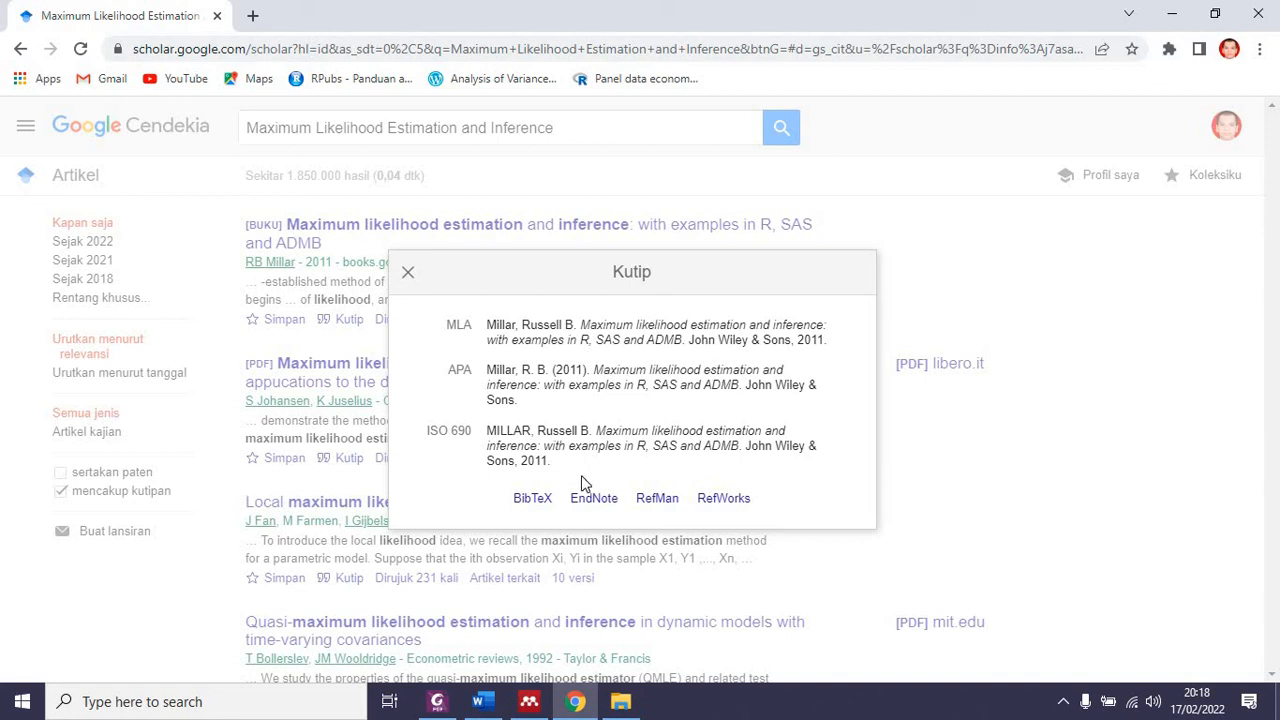
left_click_drag(488, 370, 520, 402)
key("ctrl+c")
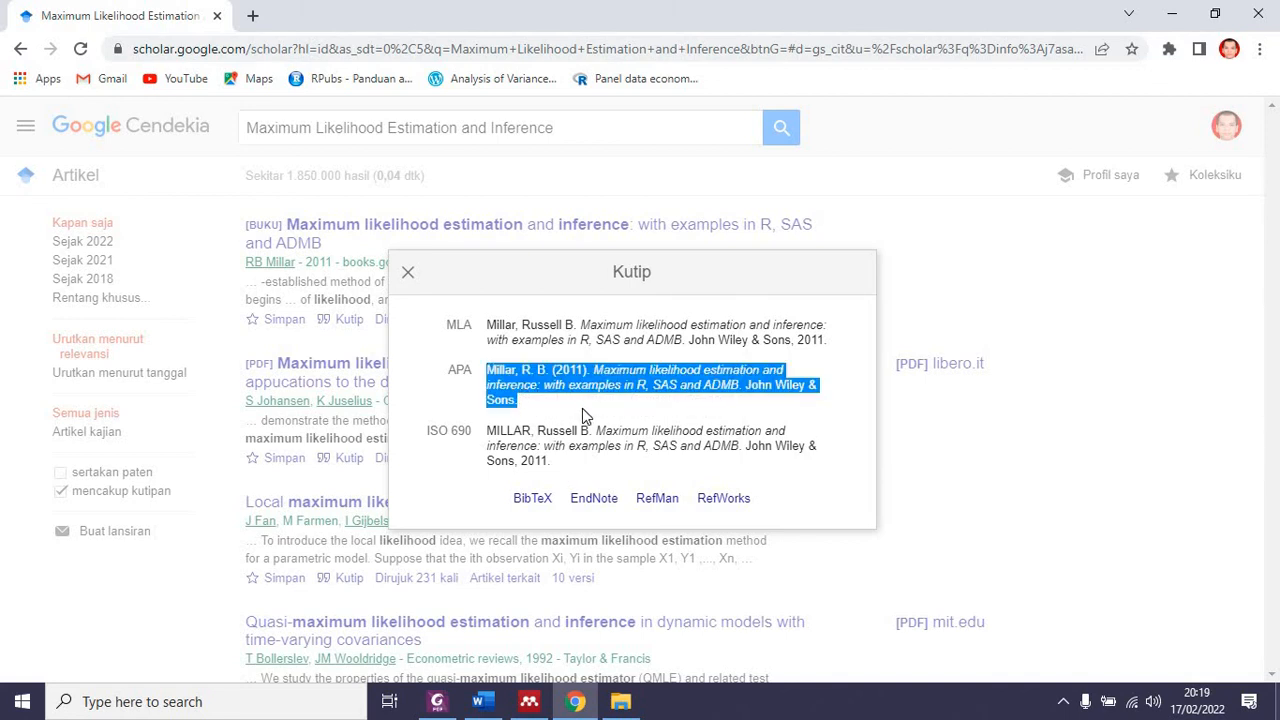
- Return to Word, start a new citation source of type Book and paste the copied reference into its Title field
left_click(478, 701)
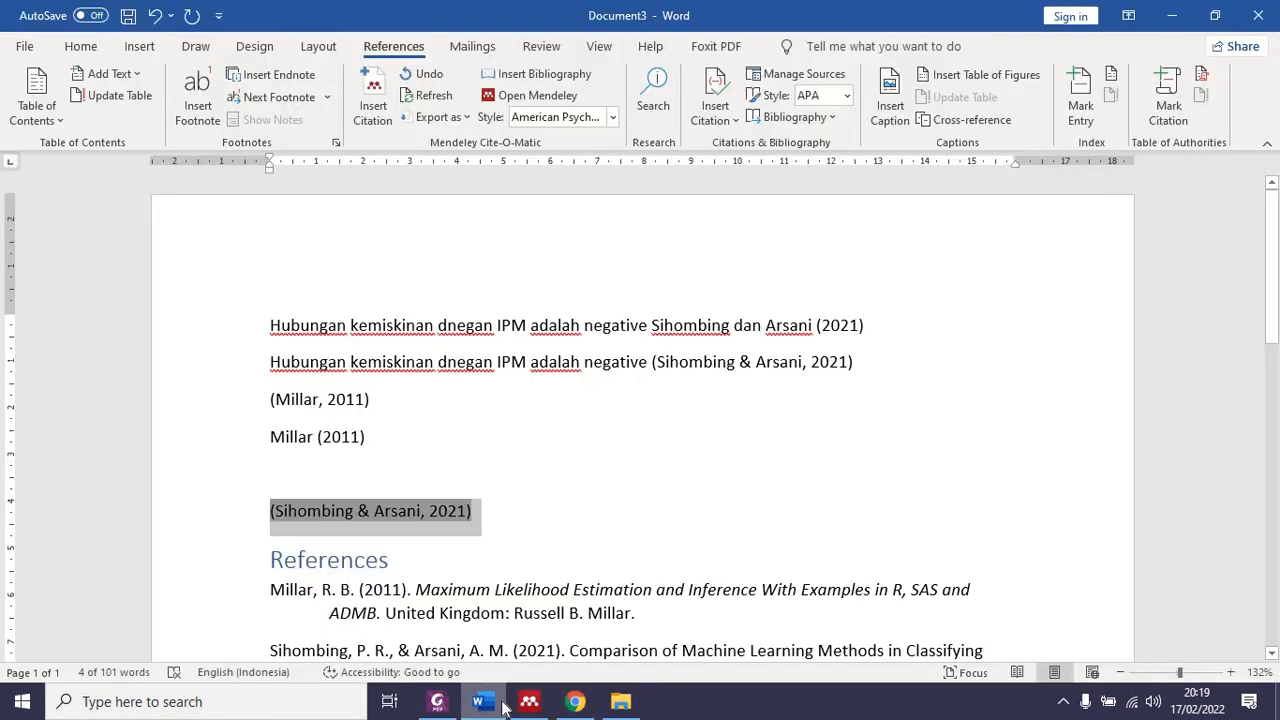
left_click(722, 118)
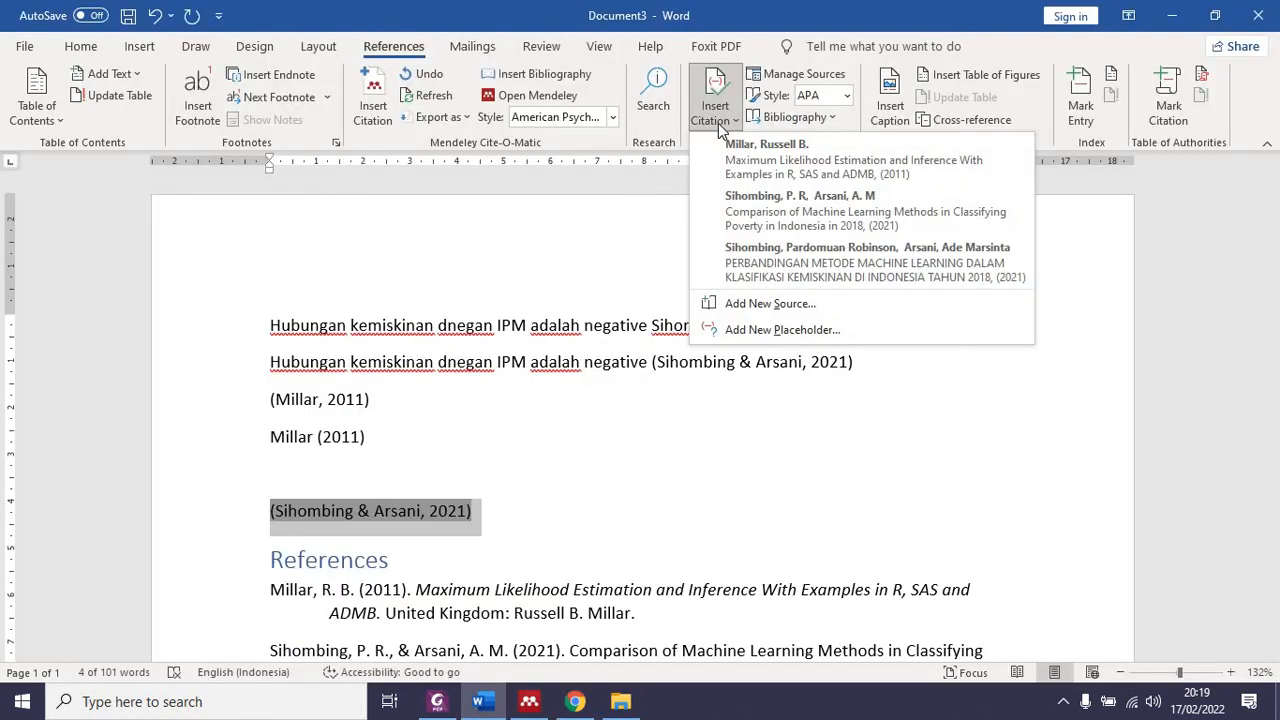
left_click(742, 305)
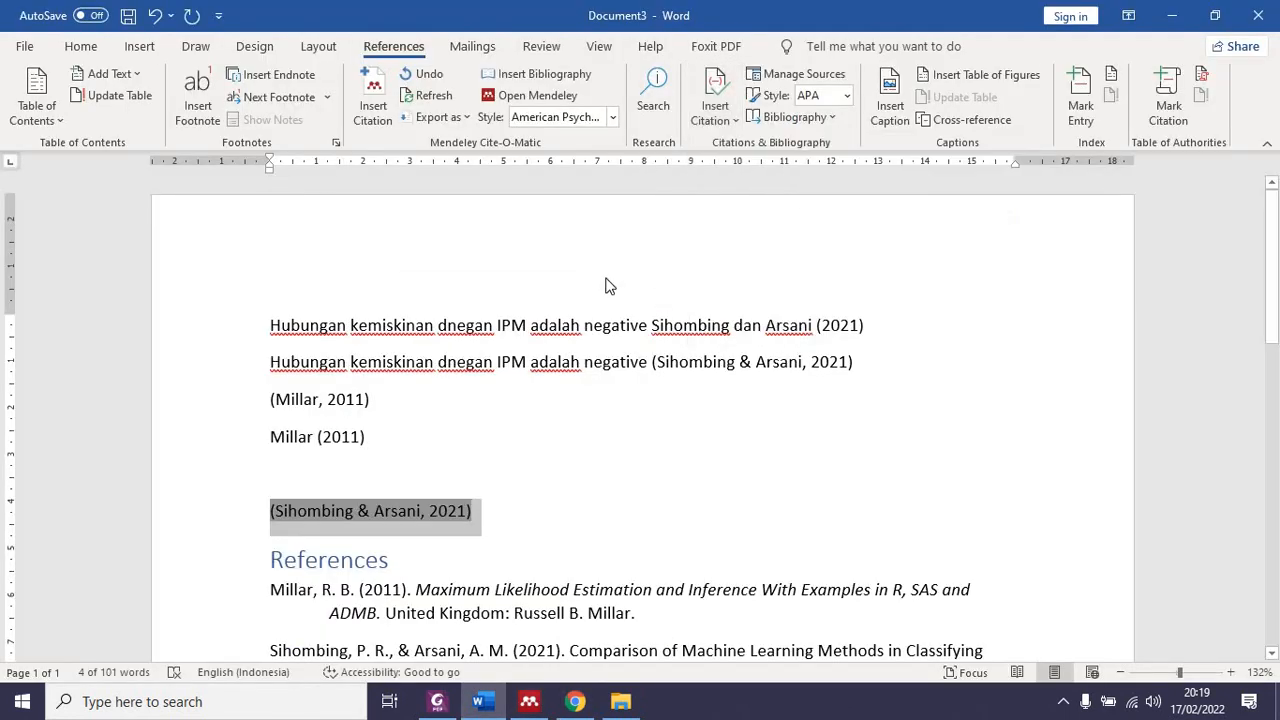
left_click(677, 321)
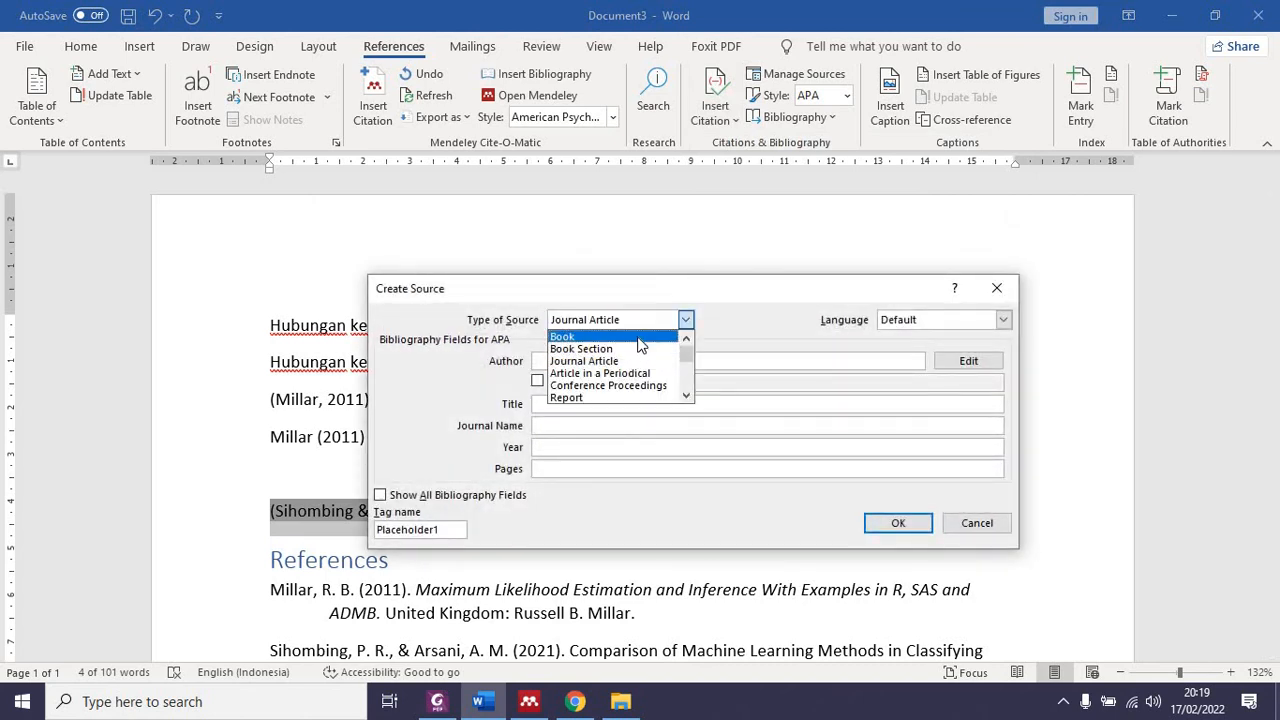
left_click(640, 336)
left_click(588, 404)
key("ctrl+v")
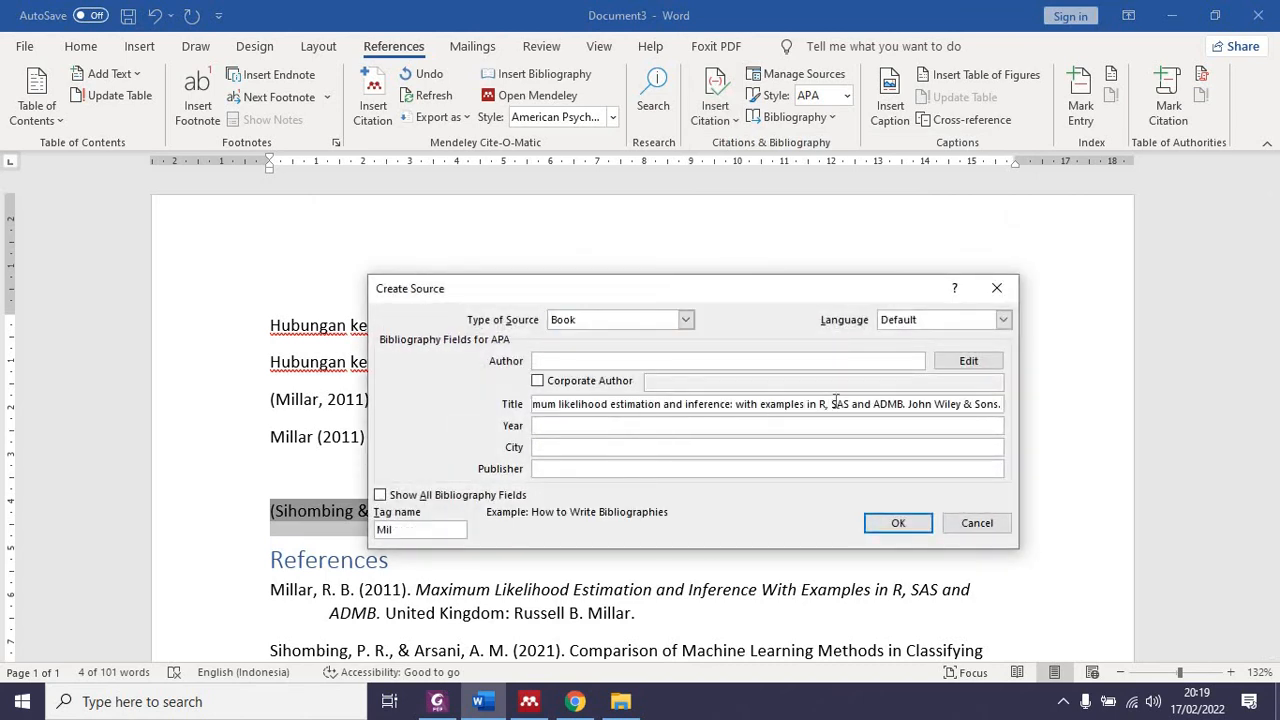
- Move "John Wiley & Sons" from the Title field to the Publisher field
left_click(997, 404, "shift")
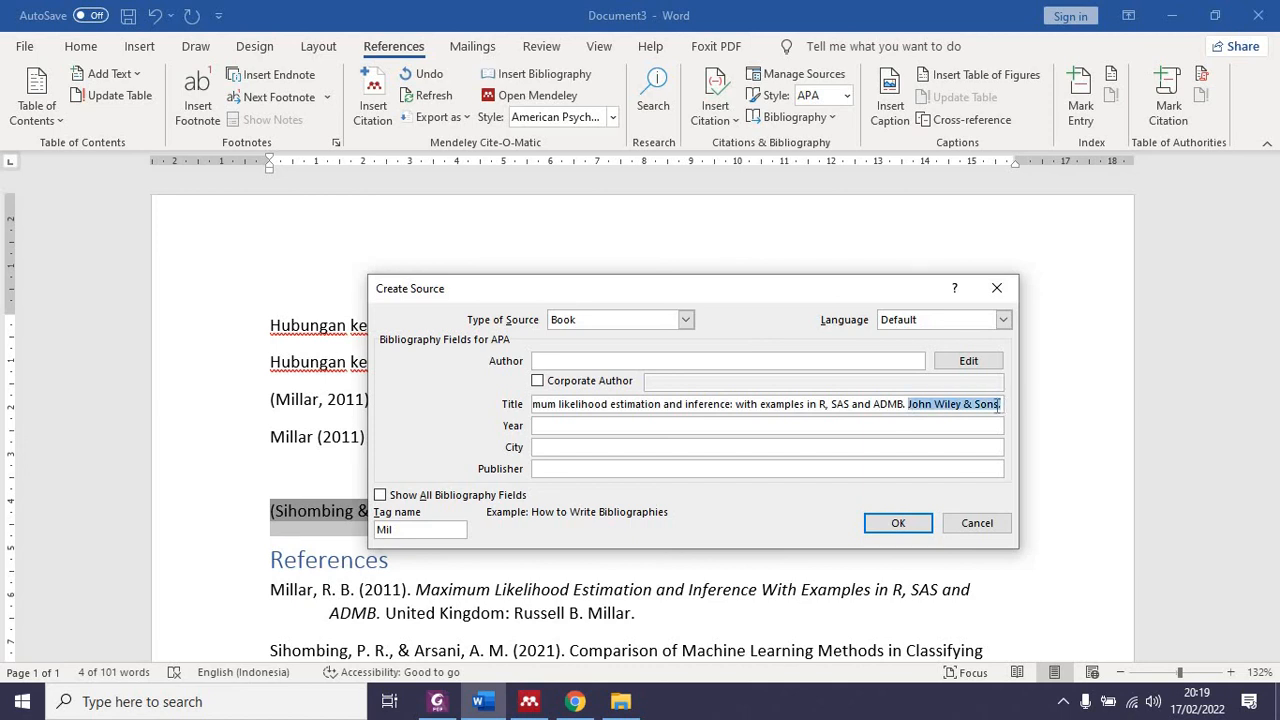
key("ctrl+x")
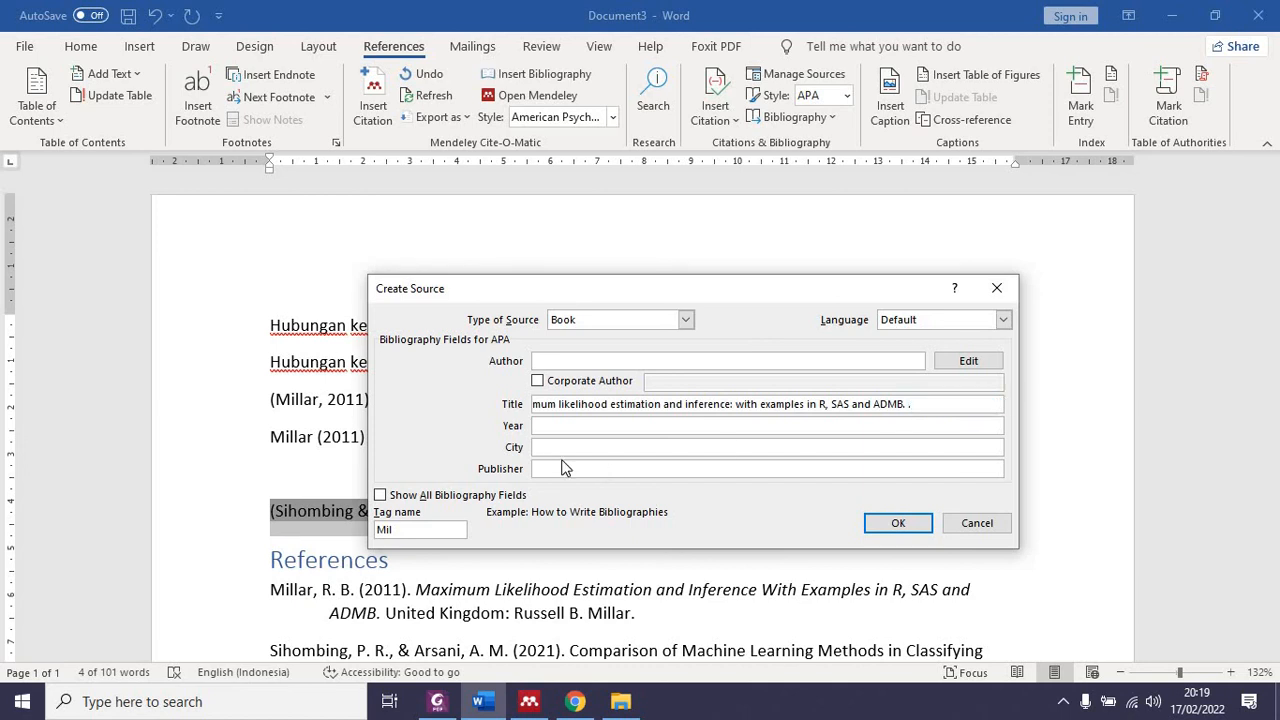
left_click(563, 469)
key("ctrl+v")
- Move the year 2011 from the Title field to the Year field of the book source
left_click(618, 402)
key("Left")
key("Left")
key("Left")
key("Left")
key("Left")
key("Left")
key("Left")
key("Left")
key("Left")
key("Left")
key("Left")
key("Left")
key("Left")
key("Left")
key("Left")
key("Left")
key("Left")
key("Left")
key("Left")
key("Left")
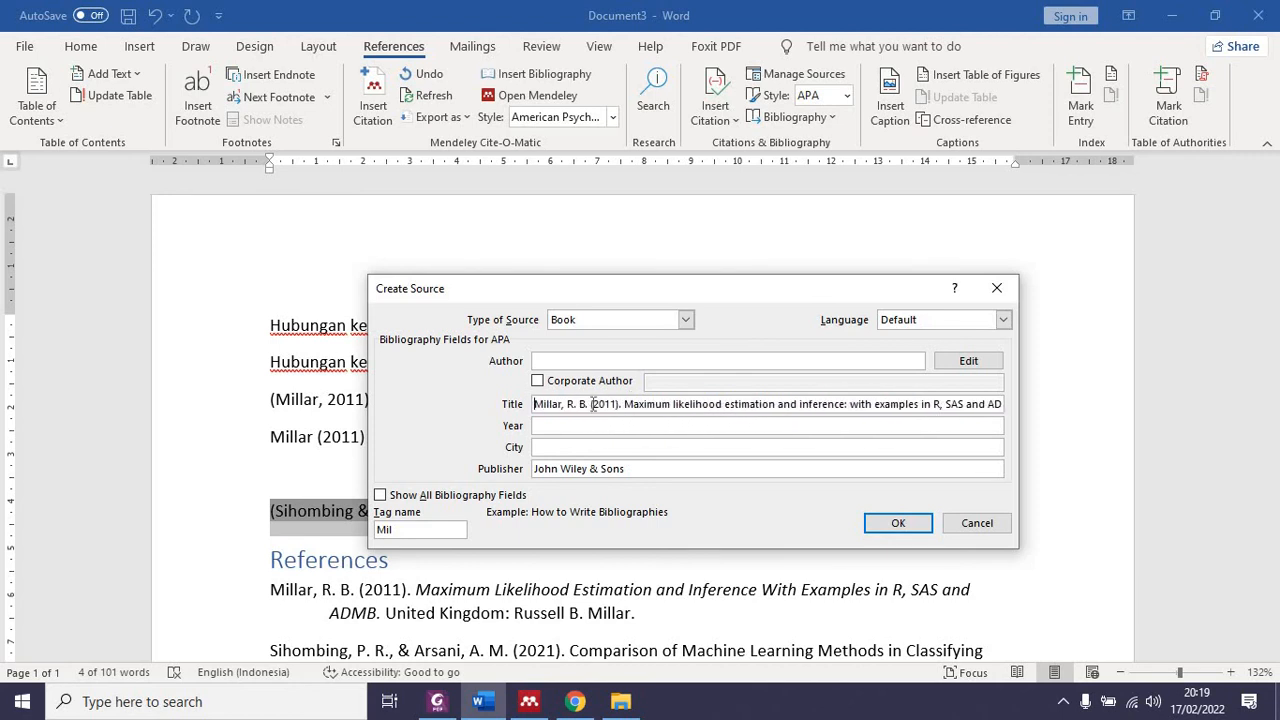
key("shift+Right")
key("shift+Right")
key("shift+Right")
key("shift+Right")
key("ctrl+x")
left_click(574, 425)
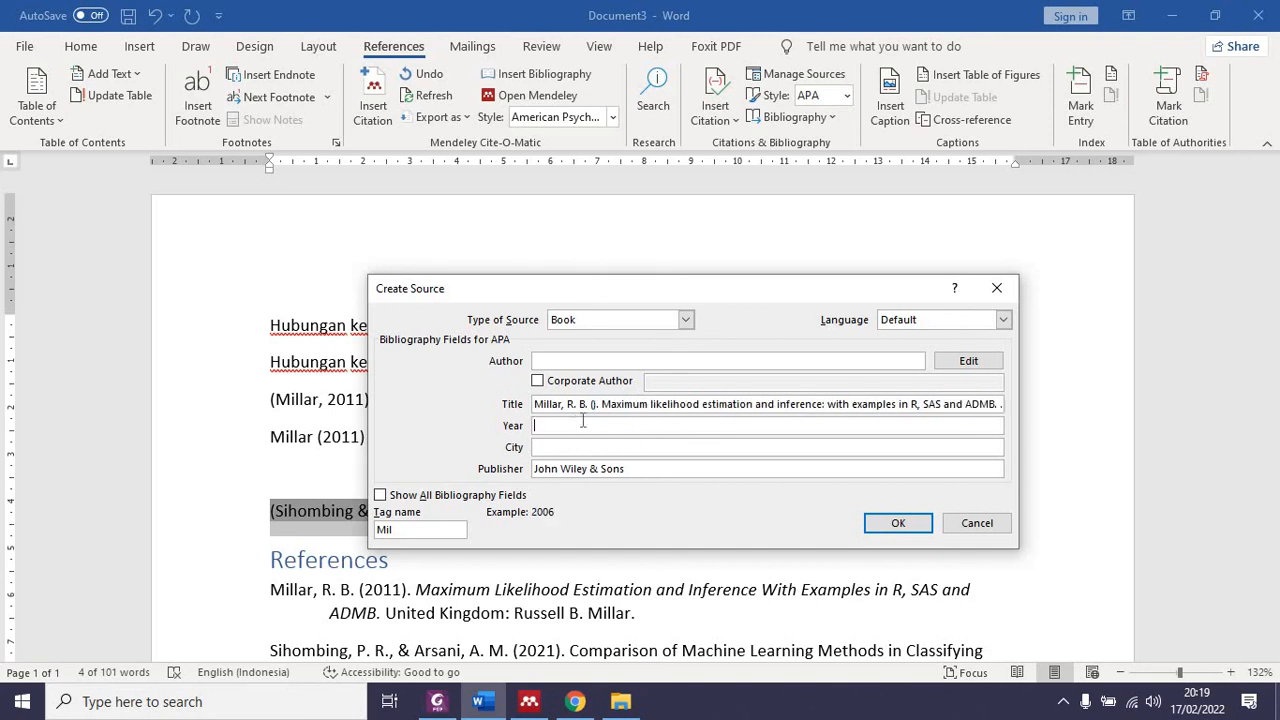
key("ctrl+v")
- Move the author's name from the Title field to the Author field without the leftover brackets, and save the book source as a citation
left_click_drag(602, 404, 481, 436)
key("ctrl+x")
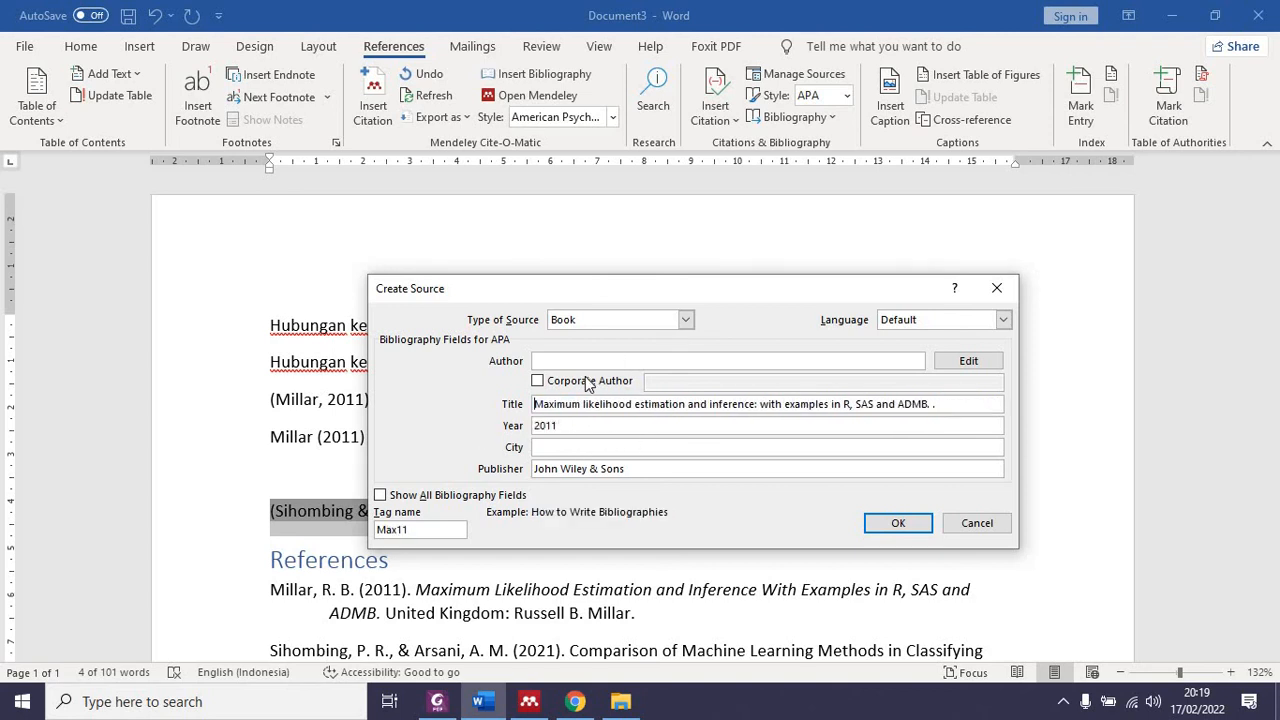
left_click(584, 362)
key("ctrl+v")
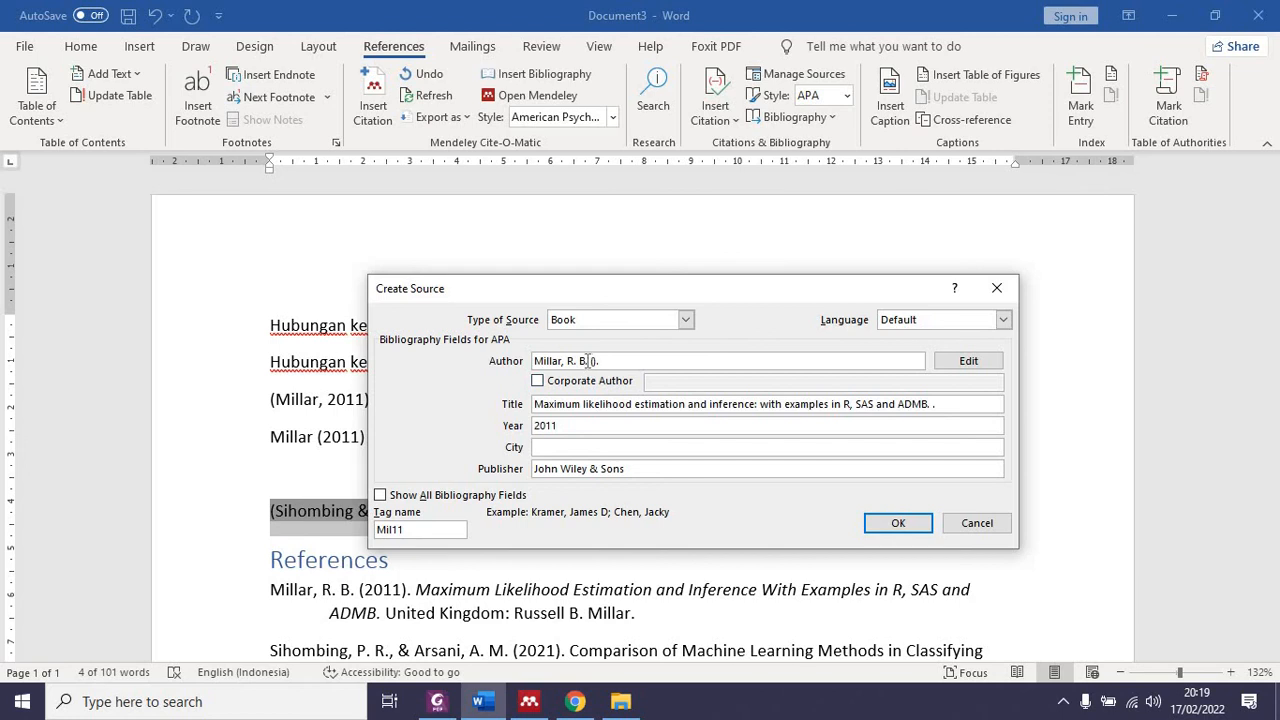
key("shift+End")
key("Delete")
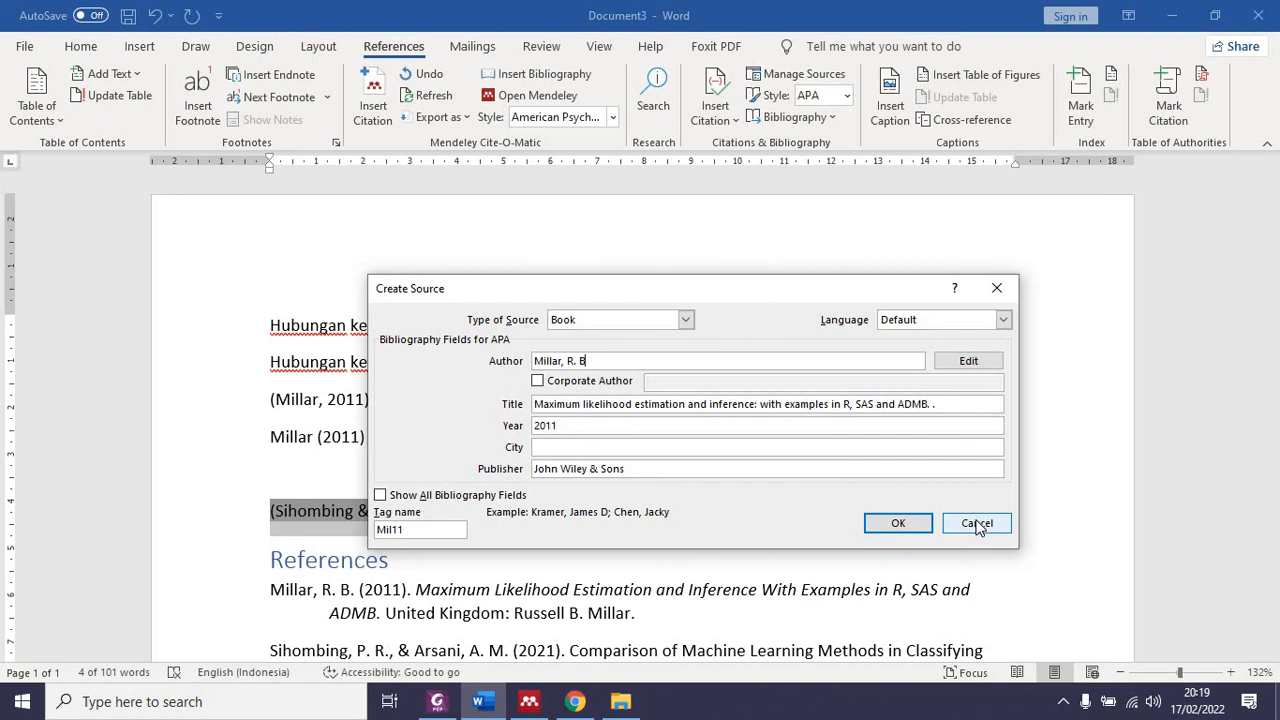
left_click(896, 525)
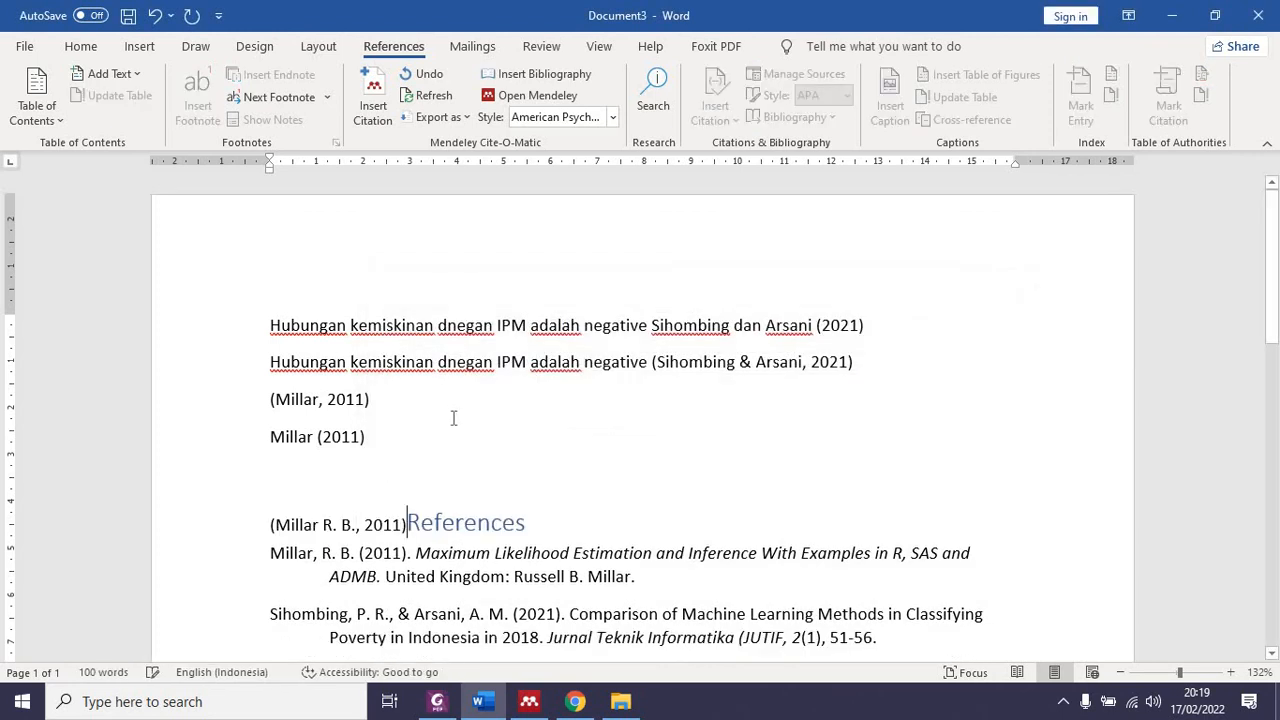
scroll(453, 418, "down", 3)
left_click(330, 341)
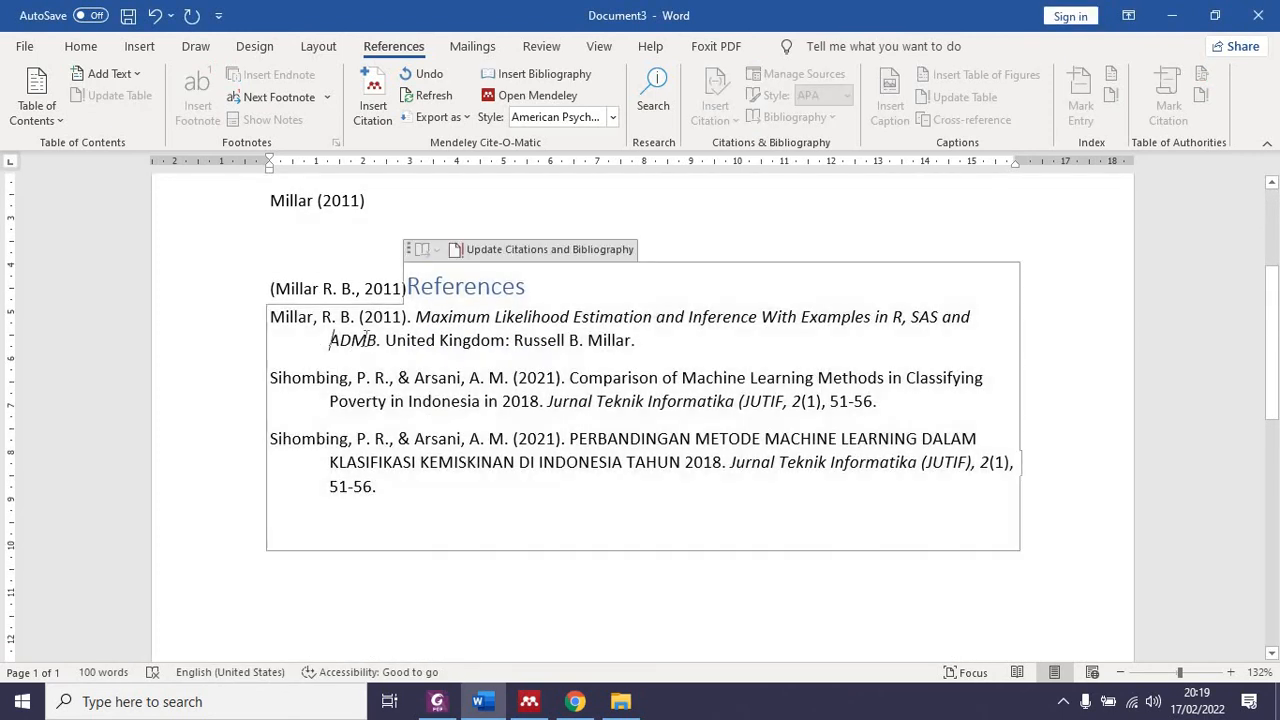
left_click(403, 288)
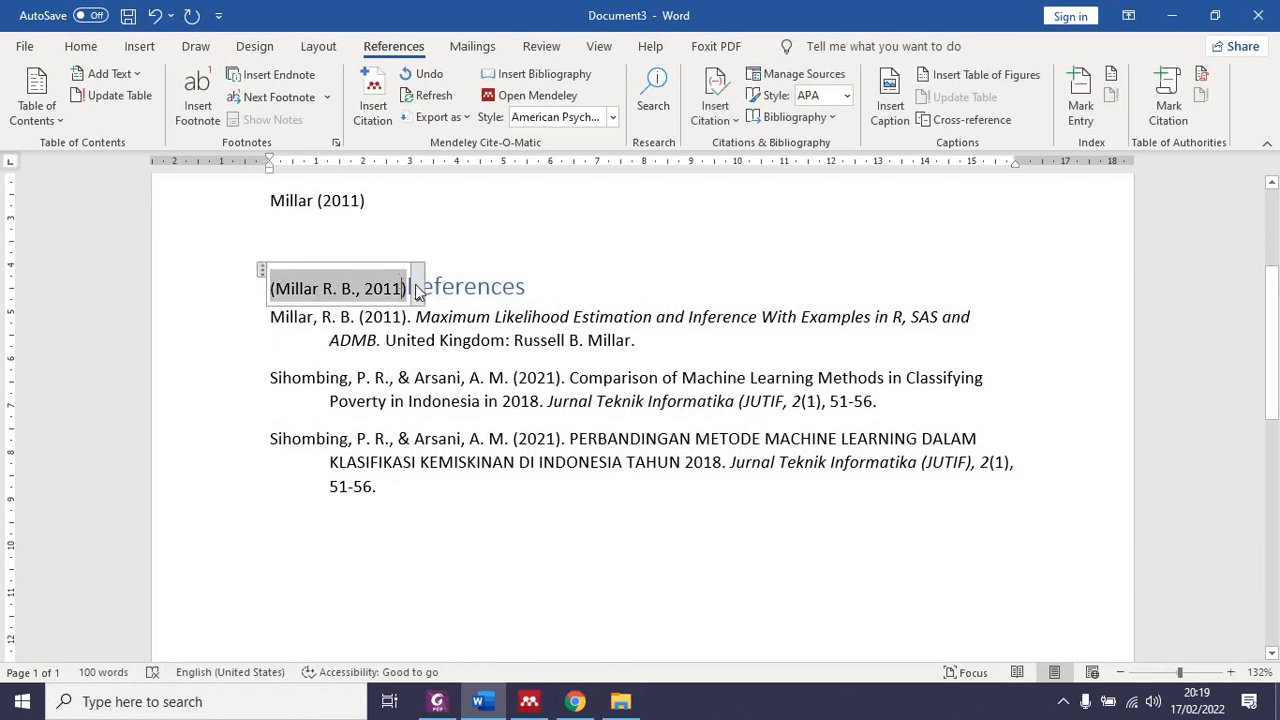
left_click(415, 288)
left_click(456, 298)
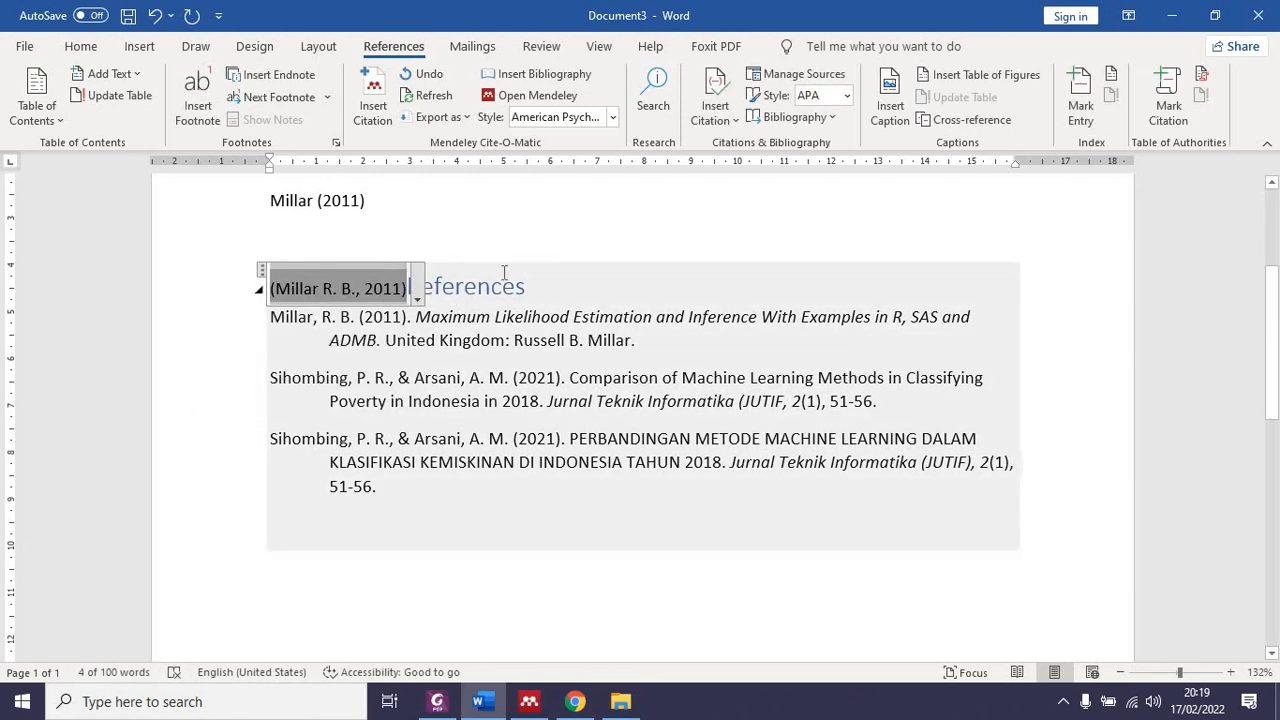
left_click(417, 298)
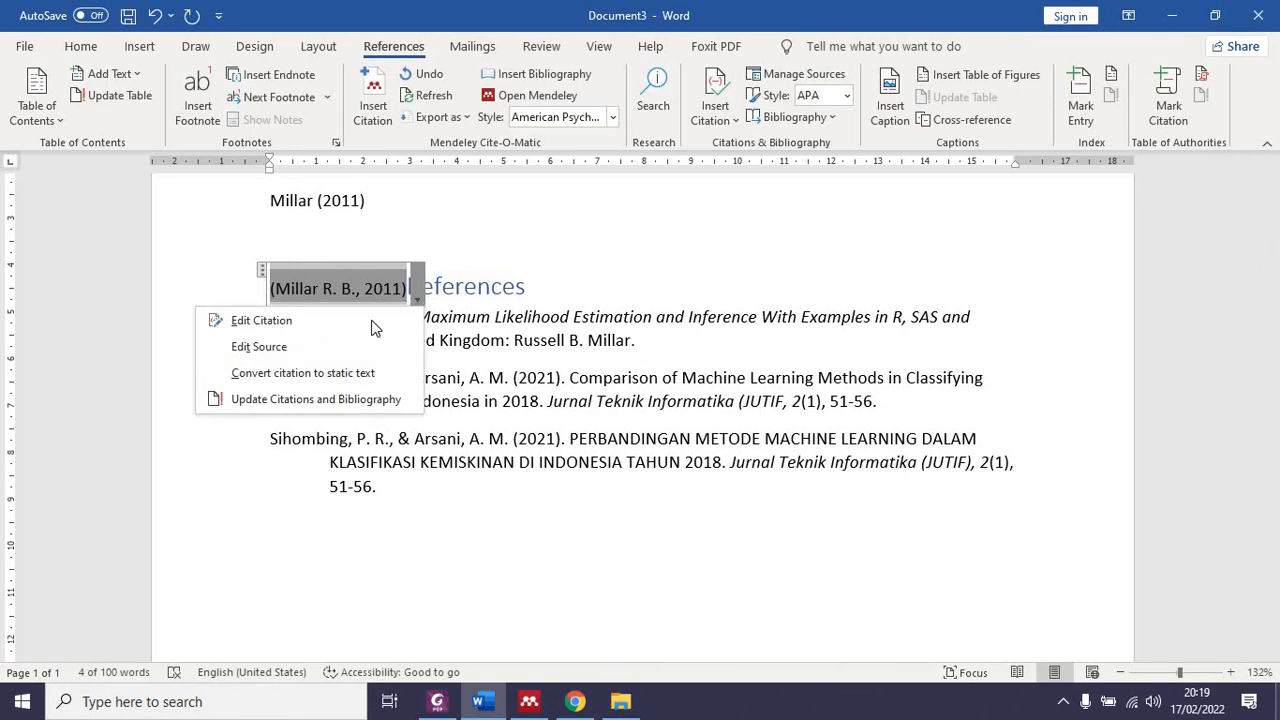
left_click(574, 288)
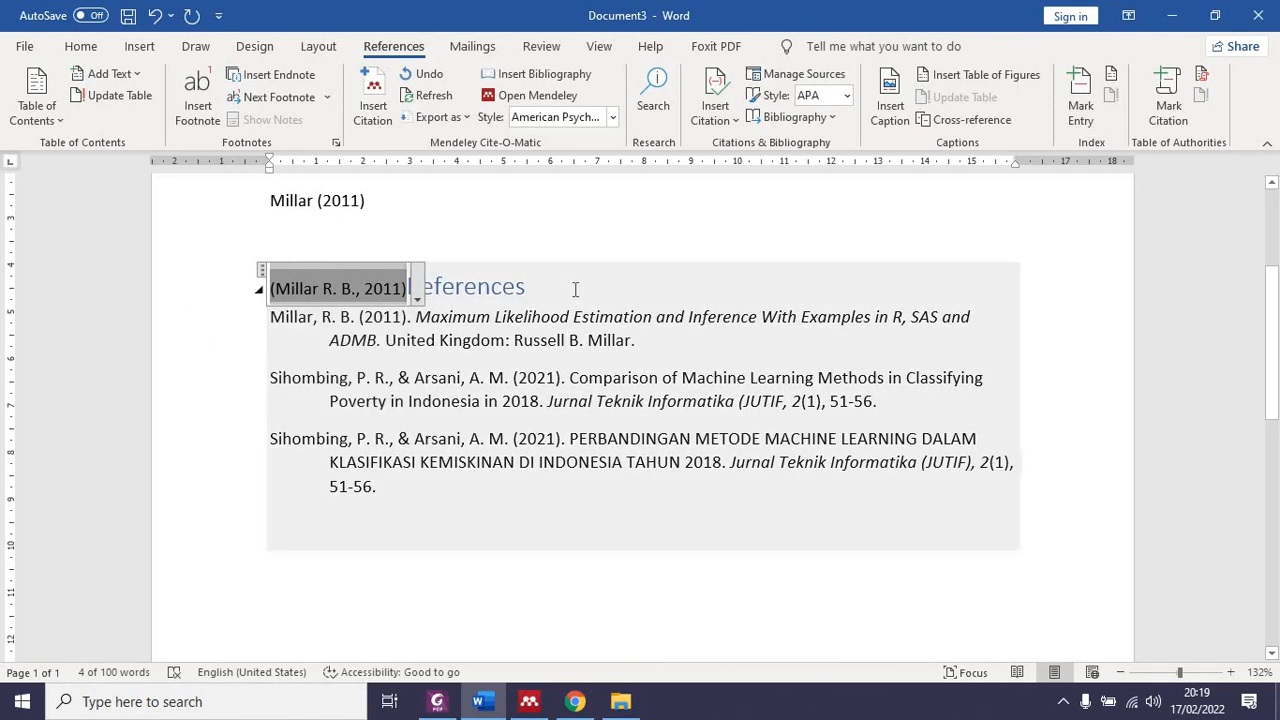
- Delete the References heading and all bibliography entries after the last citation, and place the cursor below the emptied block
left_click(578, 288)
left_click_drag(419, 287, 512, 438)
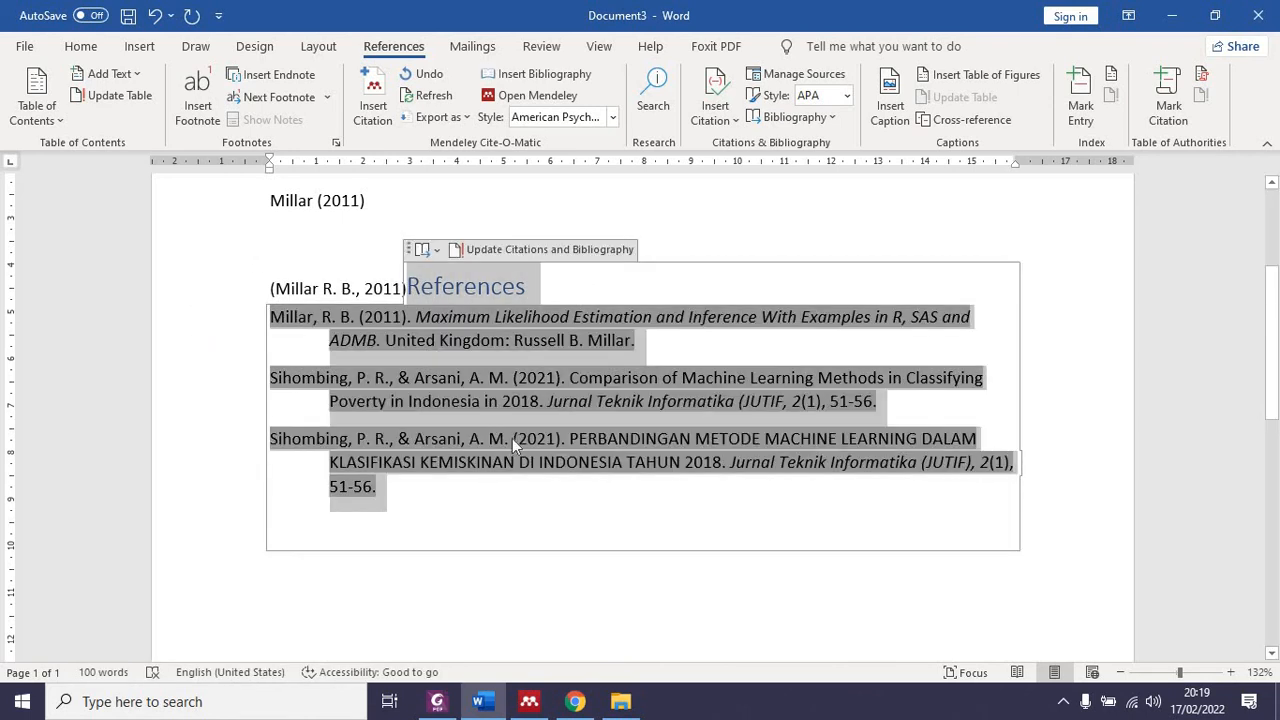
key("Delete")
left_click(426, 445)
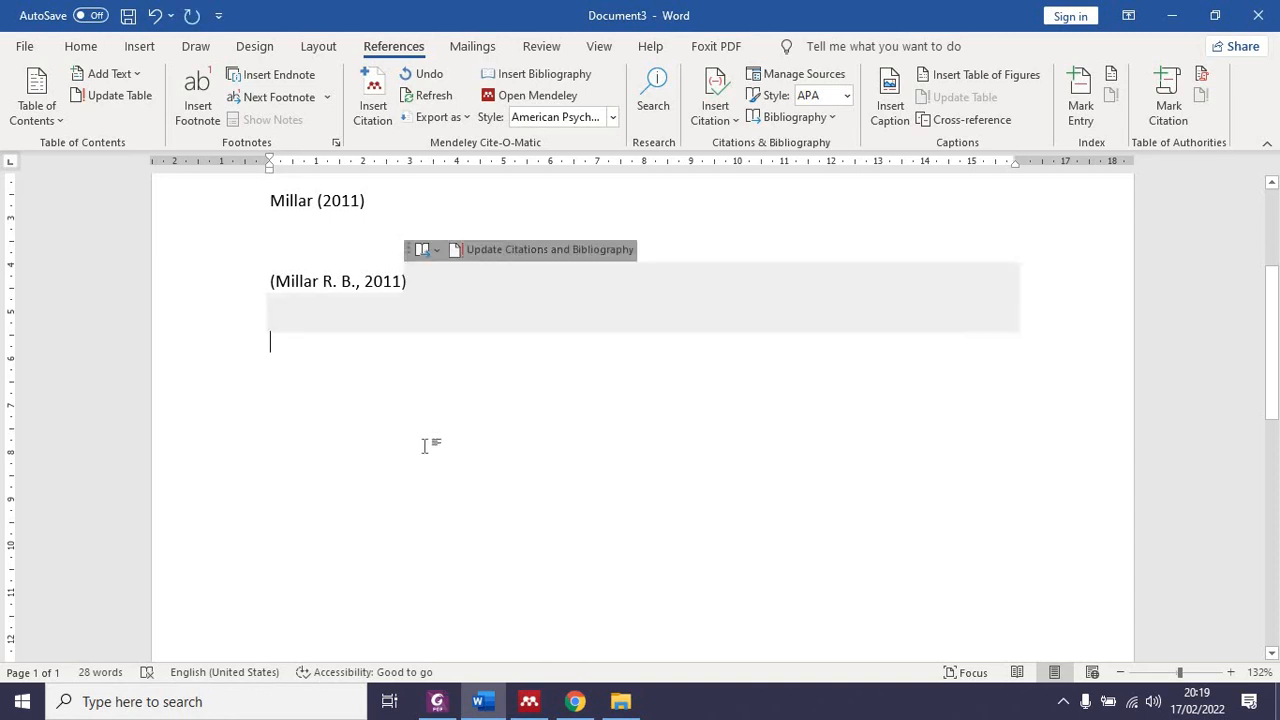